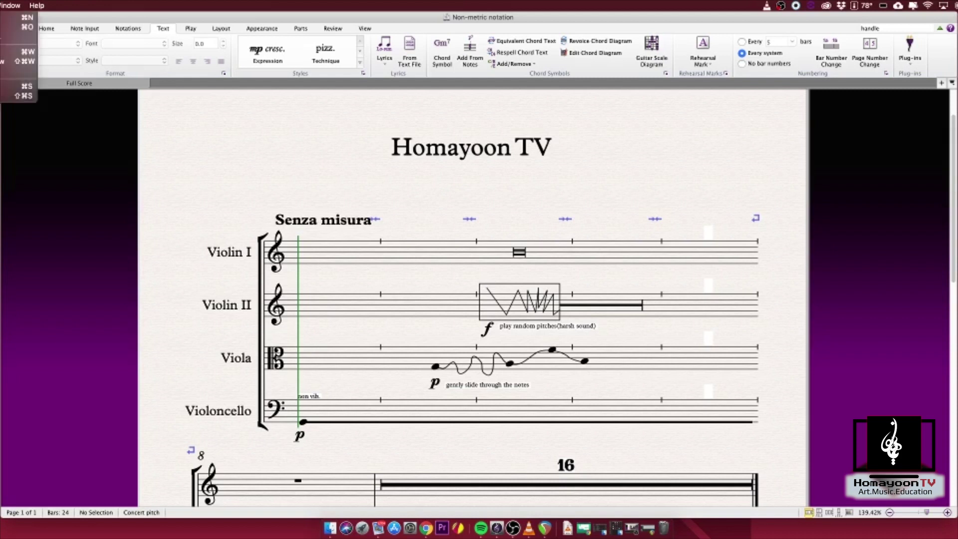
Create a new score from the String quartet template and enlarge its window to fill the screen.
{"action": "left_click", "coordinate": [31, 45]}
{"action": "scroll", "coordinate": [504, 180], "scroll_direction": "down", "scroll_amount": 10}
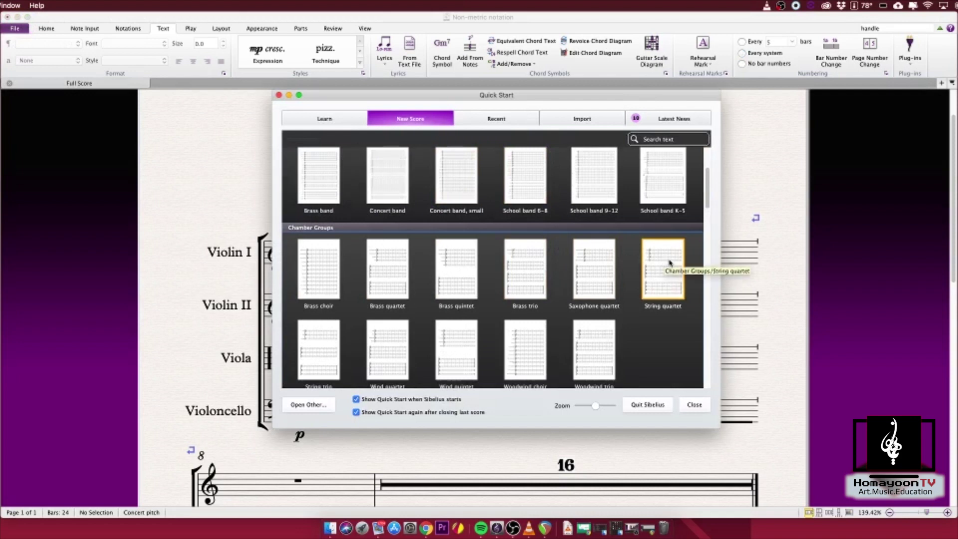
{"action": "double_click", "coordinate": [667, 261]}
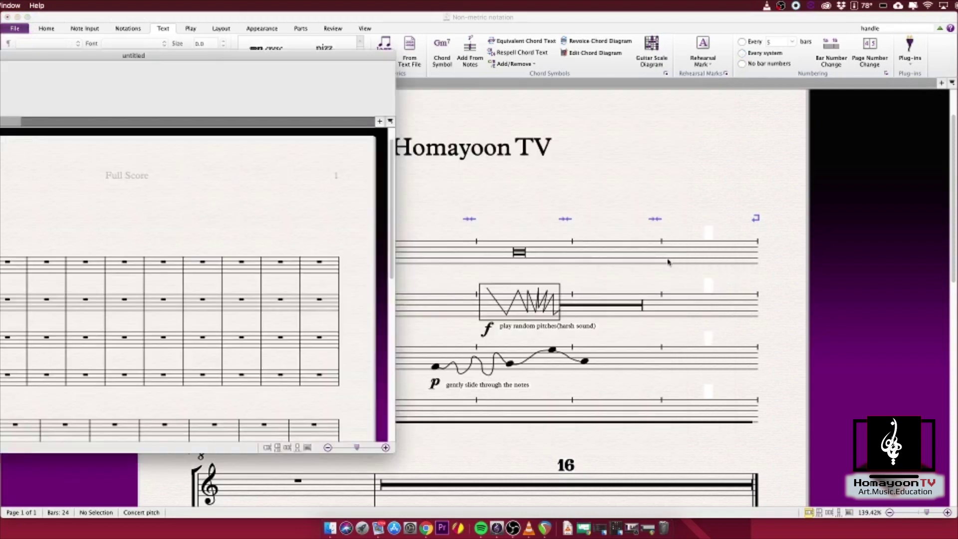
{"action": "left_click_drag", "start_coordinate": [417, 52], "coordinate": [406, 24]}
{"action": "left_click_drag", "start_coordinate": [525, 414], "coordinate": [956, 513]}
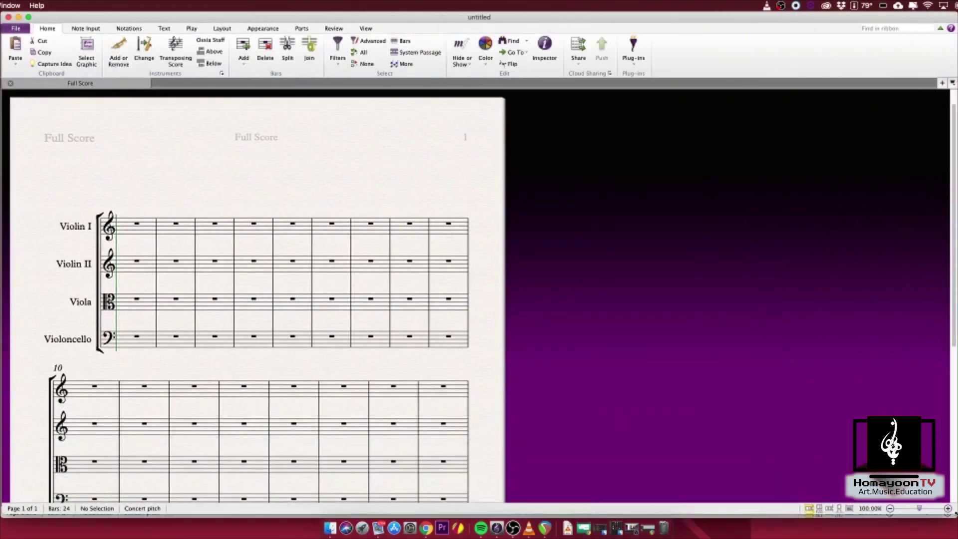
Enter a quarter note G in the Violoncello's first bar and lower it an octave to G2.
{"action": "left_click", "coordinate": [129, 232]}
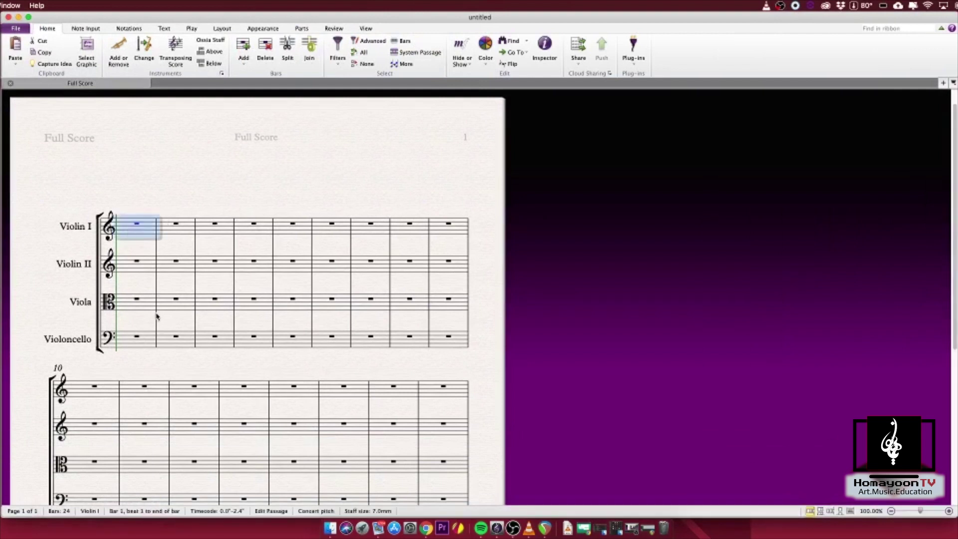
{"action": "left_click", "coordinate": [138, 345]}
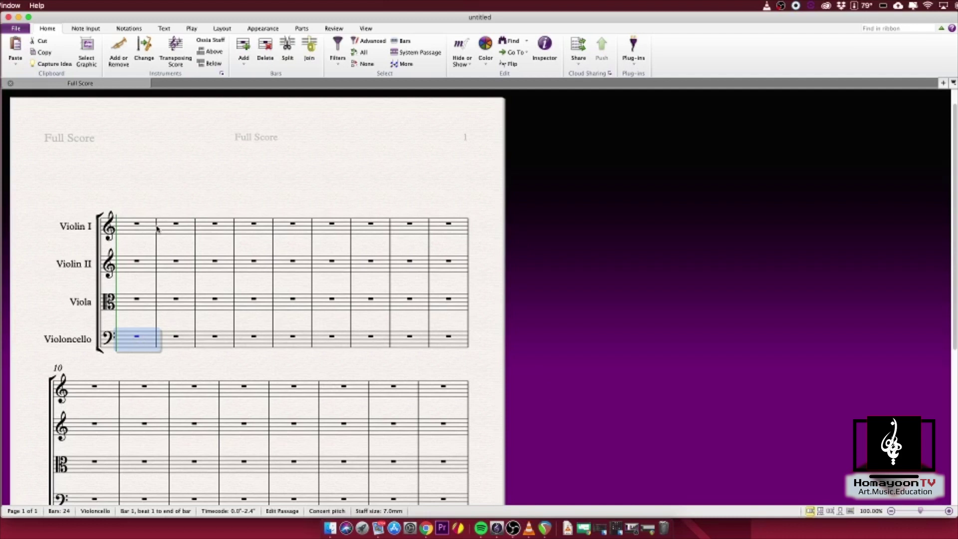
{"action": "key", "text": "n"}
{"action": "key", "text": "g"}
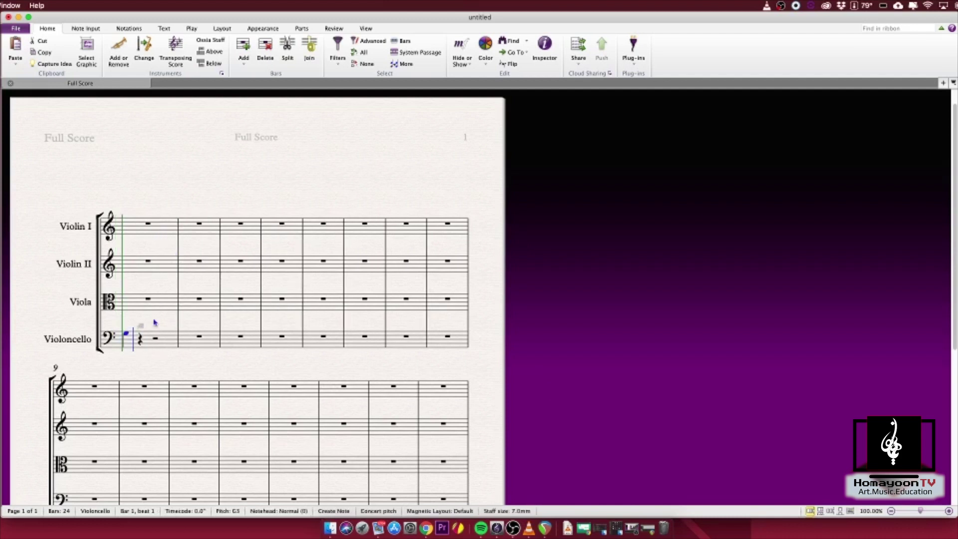
{"action": "mouse_move", "coordinate": [127, 336]}
{"action": "left_mouse_down"}
{"action": "mouse_move", "coordinate": [128, 352]}
{"action": "mouse_move", "coordinate": [138, 348]}
{"action": "left_mouse_up"}
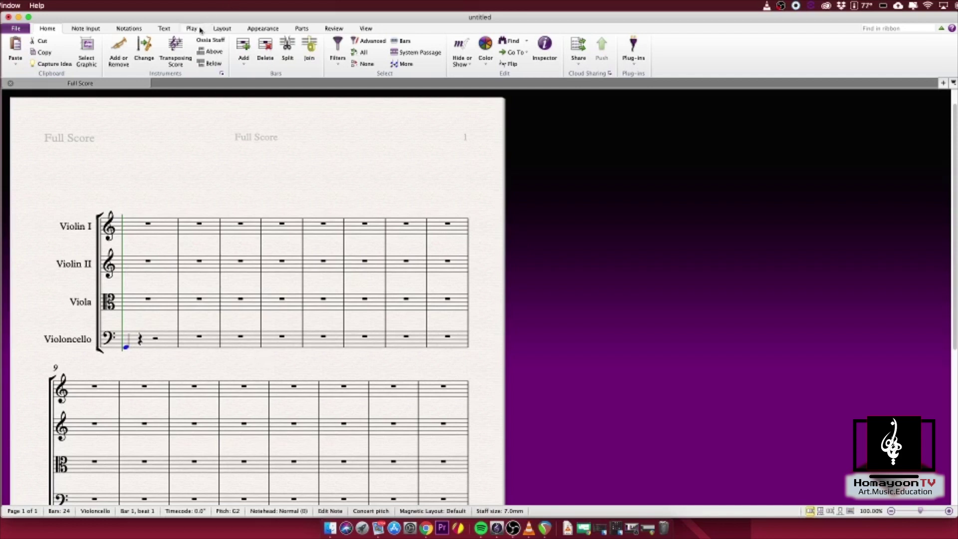
Change the Violoncello note's notehead type to Stemless.
{"action": "left_click", "coordinate": [145, 30]}
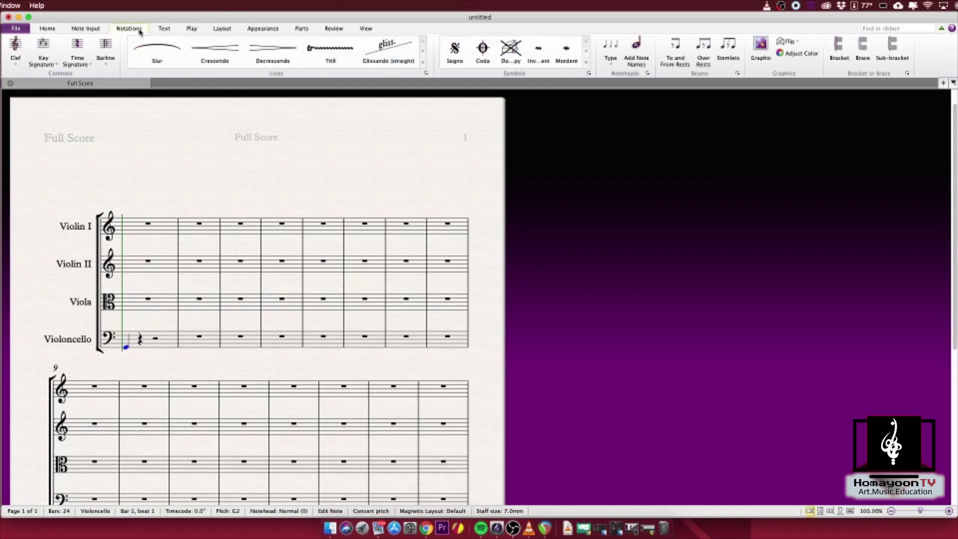
{"action": "left_click", "coordinate": [611, 65]}
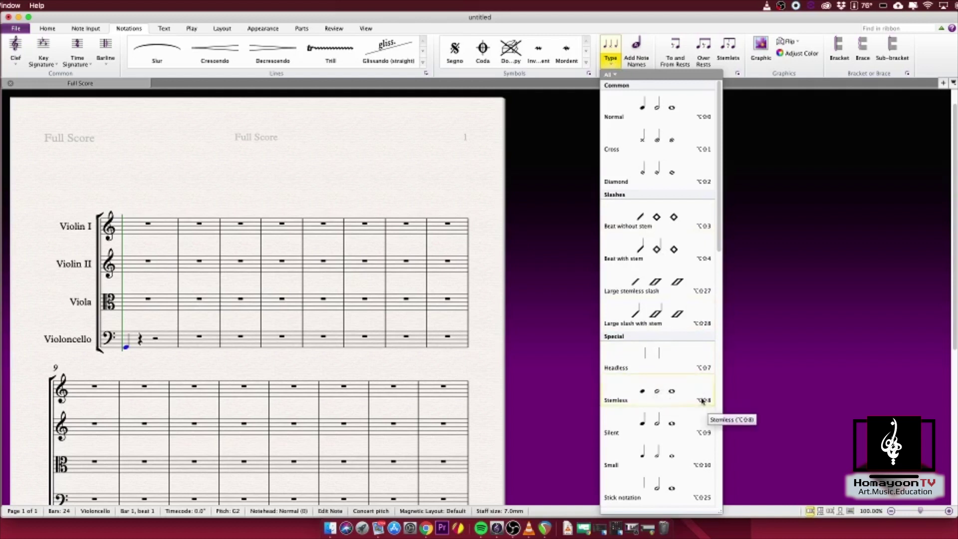
{"action": "key", "text": "Escape"}
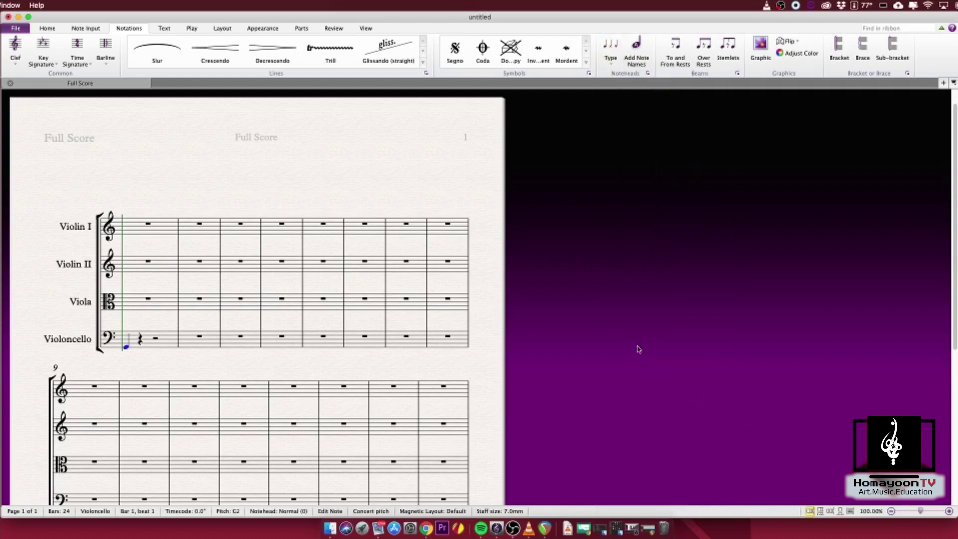
{"action": "key", "text": "alt+shift+8"}
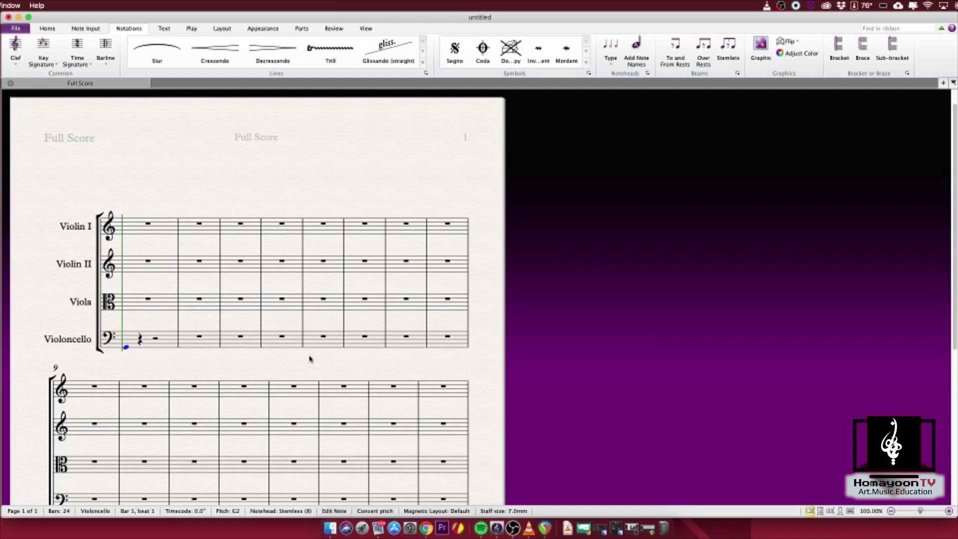
{"action": "left_click", "coordinate": [613, 62]}
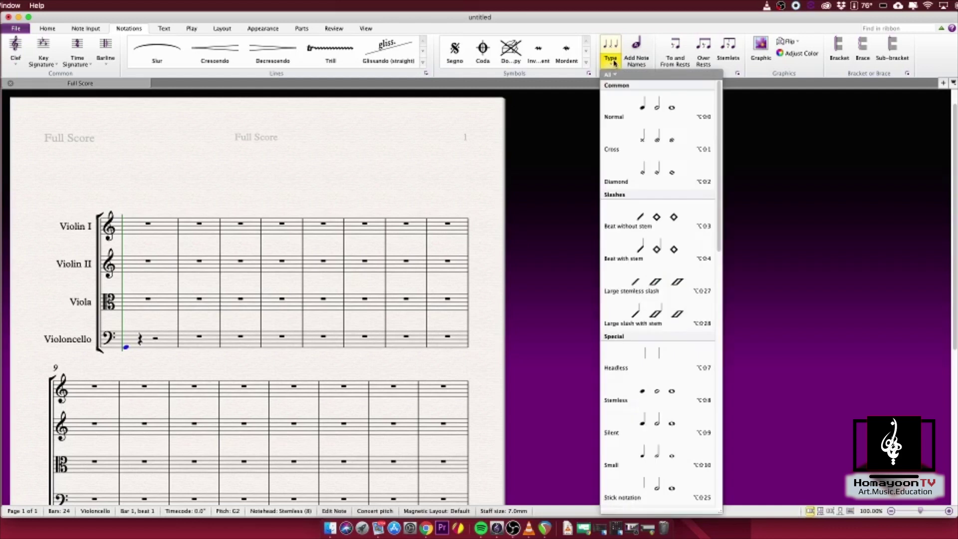
{"action": "left_click", "coordinate": [613, 62]}
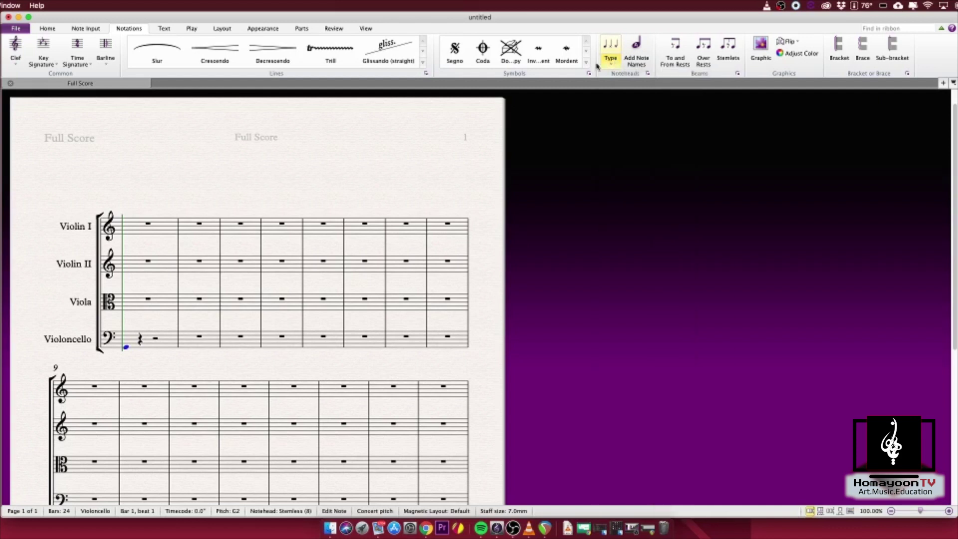
Add a plain Line from the Violoncello's first note to bar 5 and align it with the notehead.
{"action": "left_click", "coordinate": [422, 63]}
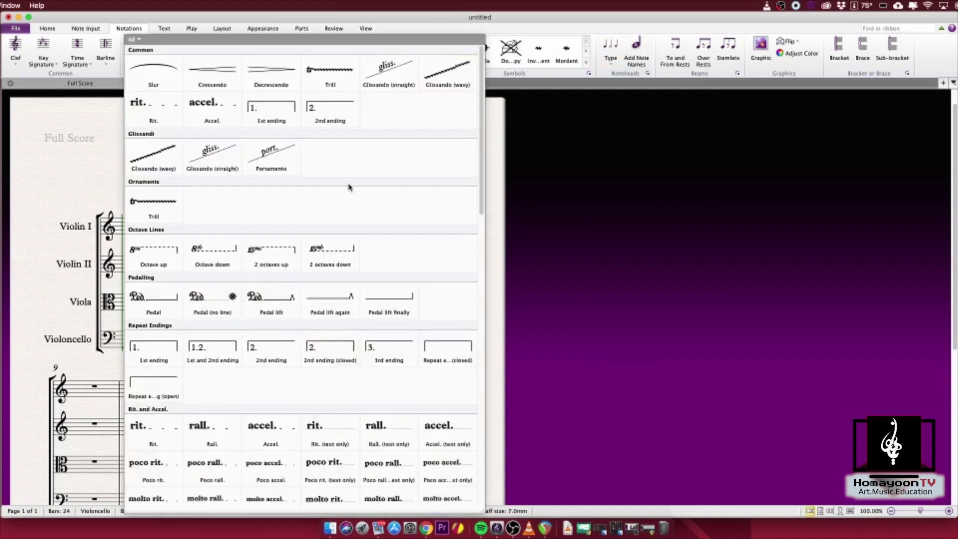
{"action": "scroll", "coordinate": [379, 203], "scroll_direction": "down", "scroll_amount": 15}
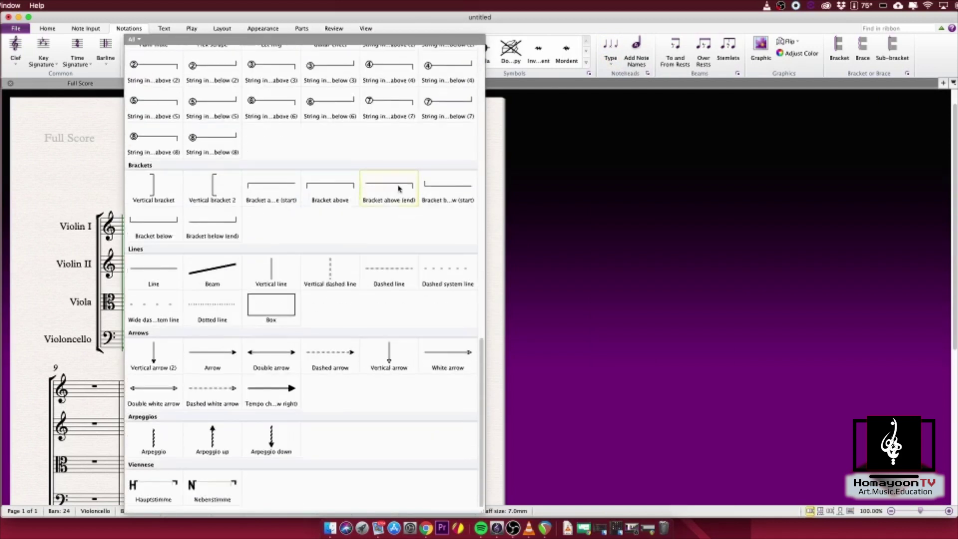
{"action": "left_click", "coordinate": [149, 273]}
{"action": "left_click_drag", "start_coordinate": [138, 330], "coordinate": [332, 329]}
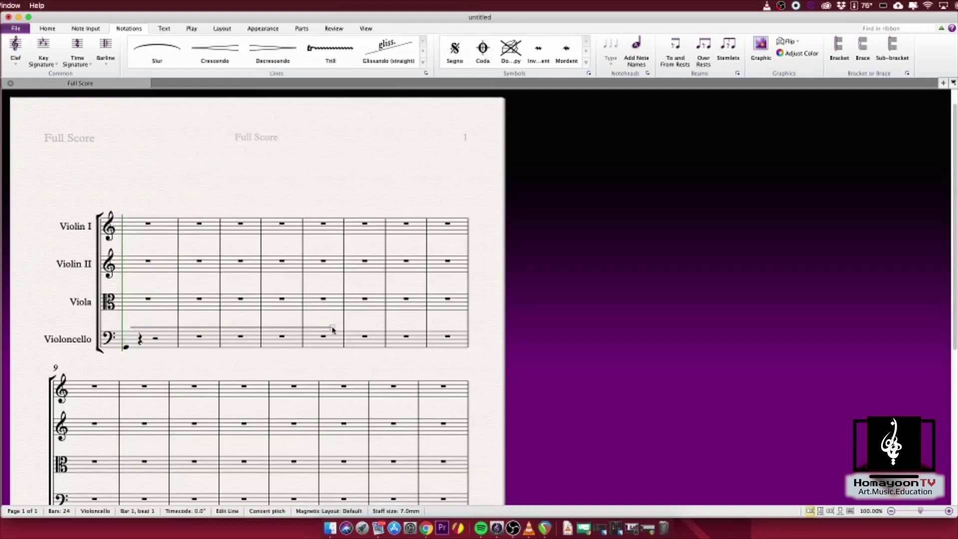
{"action": "left_click_drag", "start_coordinate": [163, 329], "coordinate": [165, 350]}
Turn Magnetic Layout off for the line beside the Violoncello note.
{"action": "right_click", "coordinate": [165, 350]}
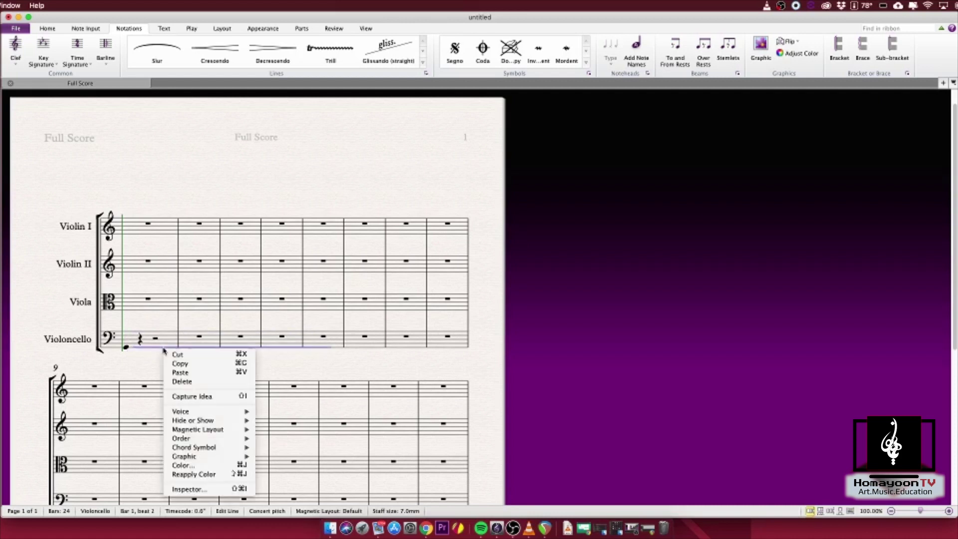
{"action": "mouse_move", "coordinate": [222, 432]}
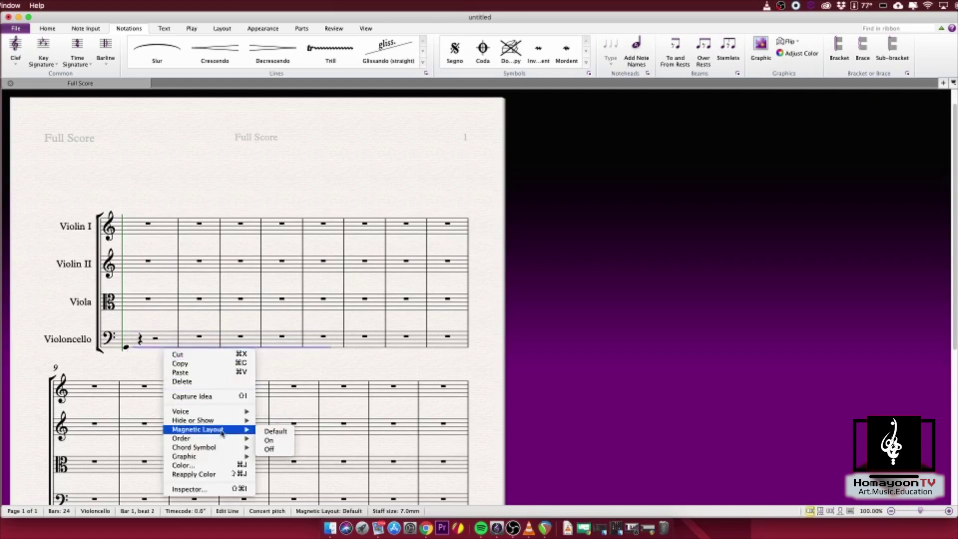
{"action": "left_click", "coordinate": [270, 450]}
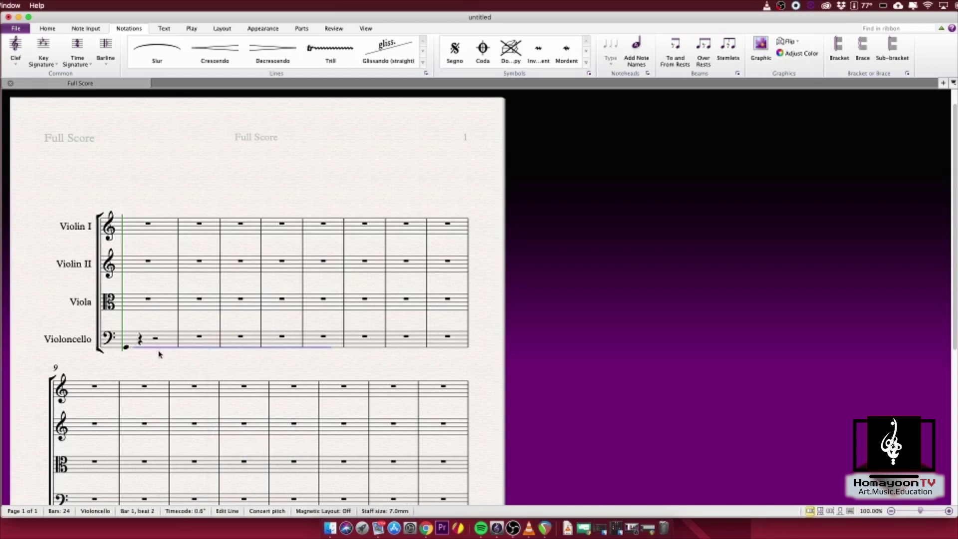
Undo the line added to the Violoncello staff.
{"action": "left_click", "coordinate": [326, 348]}
{"action": "key", "text": "Escape"}
{"action": "left_click", "coordinate": [188, 349]}
{"action": "left_click", "coordinate": [328, 349]}
{"action": "key", "text": "super+z"}
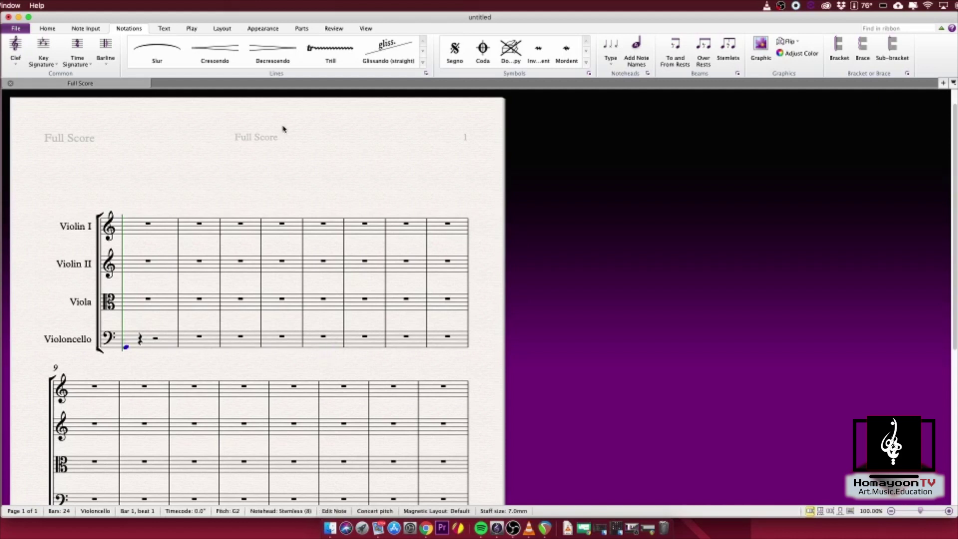
Define a new staff line based on the plain Line and name it "Line (2) metric".
{"action": "left_click", "coordinate": [426, 74]}
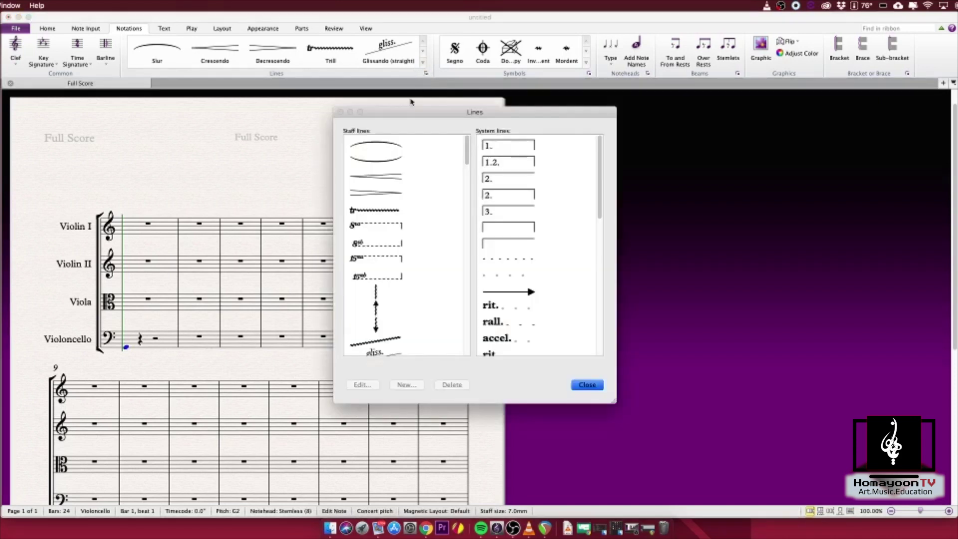
{"action": "scroll", "coordinate": [405, 243], "scroll_direction": "down", "scroll_amount": 2}
{"action": "scroll", "coordinate": [405, 243], "scroll_direction": "down", "scroll_amount": 5}
{"action": "scroll", "coordinate": [402, 242], "scroll_direction": "down", "scroll_amount": 15}
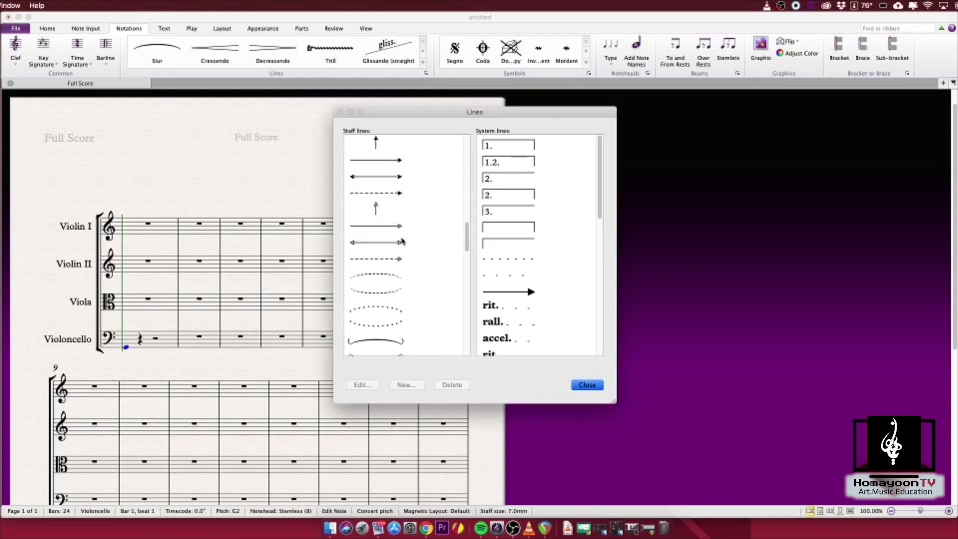
{"action": "scroll", "coordinate": [401, 242], "scroll_direction": "up", "scroll_amount": 3}
{"action": "scroll", "coordinate": [401, 241], "scroll_direction": "down", "scroll_amount": 6}
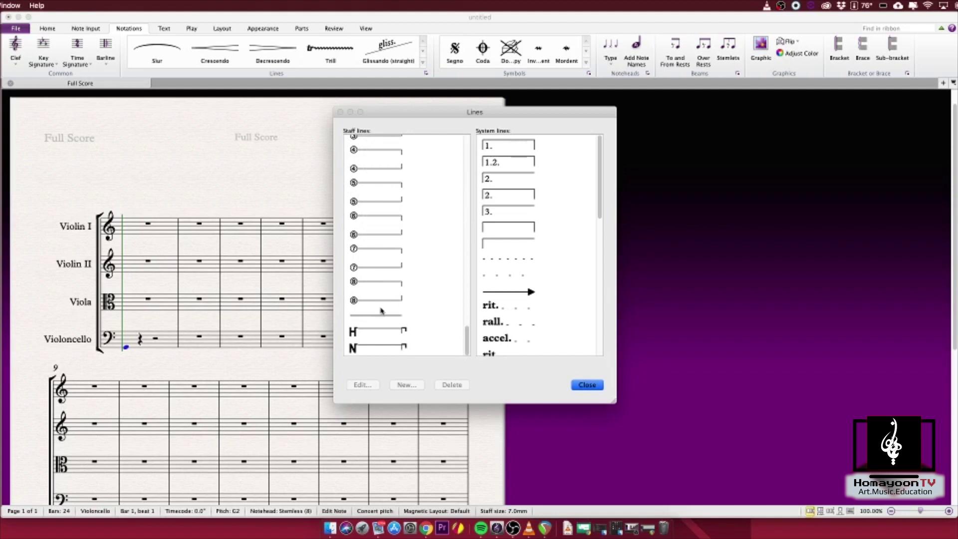
{"action": "left_click", "coordinate": [397, 317]}
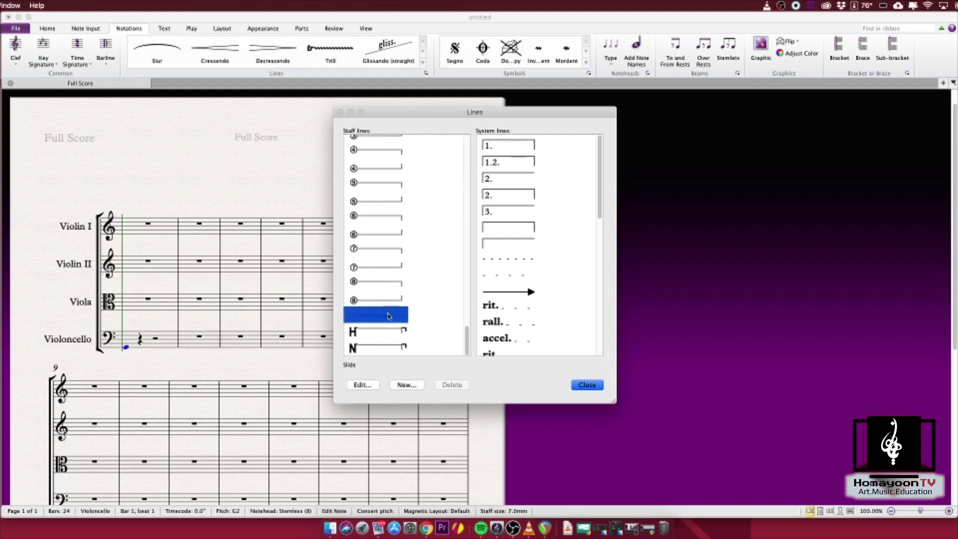
{"action": "scroll", "coordinate": [394, 313], "scroll_direction": "up", "scroll_amount": 5}
{"action": "scroll", "coordinate": [394, 313], "scroll_direction": "up", "scroll_amount": 5}
{"action": "scroll", "coordinate": [393, 312], "scroll_direction": "up", "scroll_amount": 6}
{"action": "scroll", "coordinate": [392, 269], "scroll_direction": "up", "scroll_amount": 6}
{"action": "left_click", "coordinate": [394, 176]}
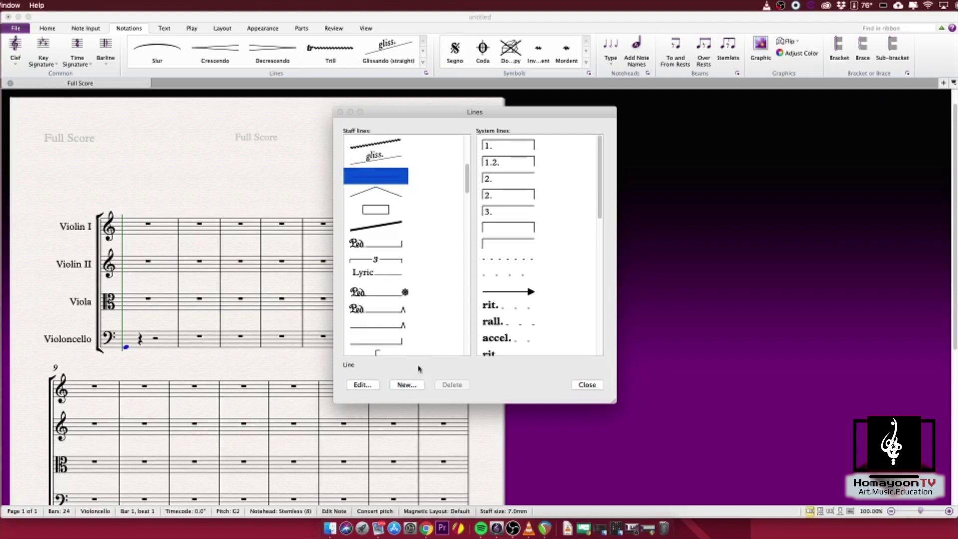
{"action": "left_click", "coordinate": [407, 389]}
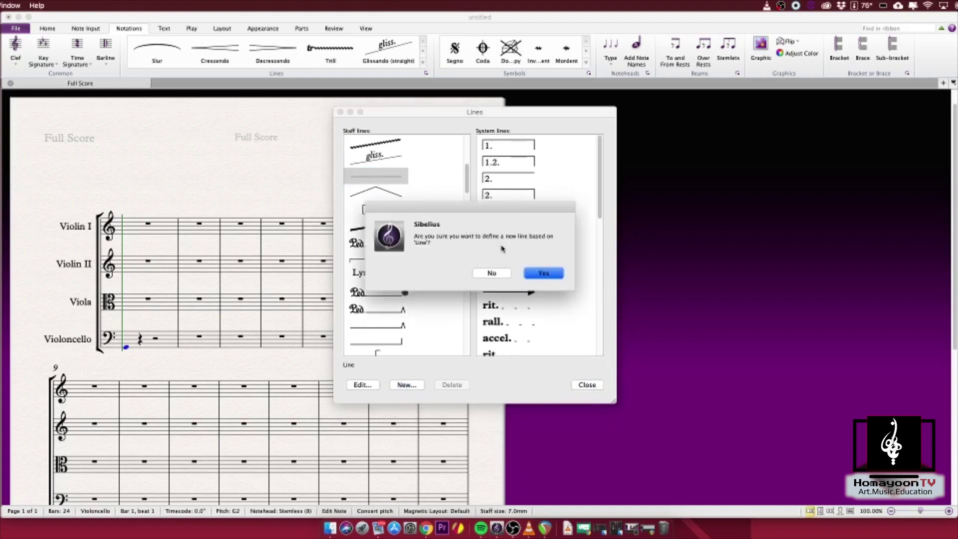
{"action": "left_click", "coordinate": [547, 274]}
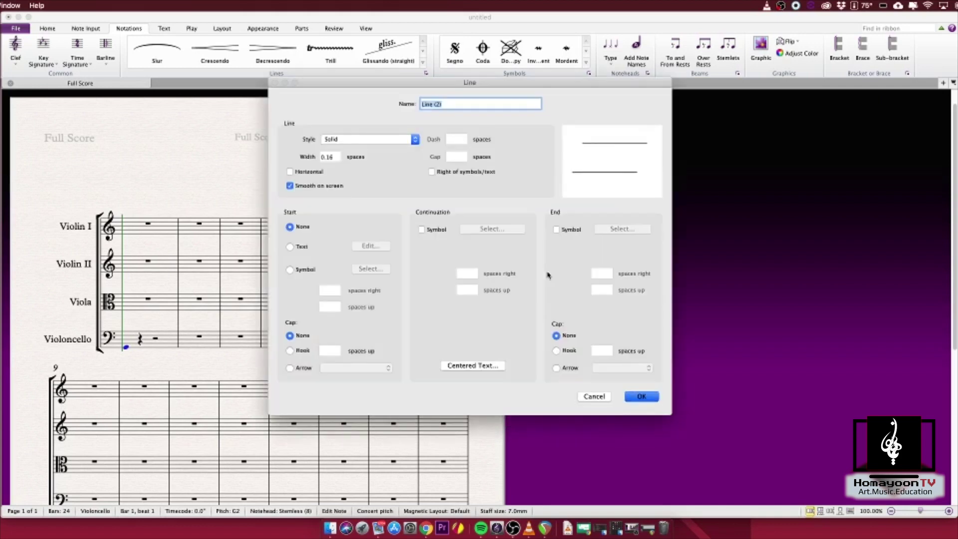
{"action": "left_click", "coordinate": [488, 103]}
Try the Symbol and Text start options and the Hook and Barbed arrow start caps, and reset the start and cap to None.
{"action": "left_click", "coordinate": [290, 270]}
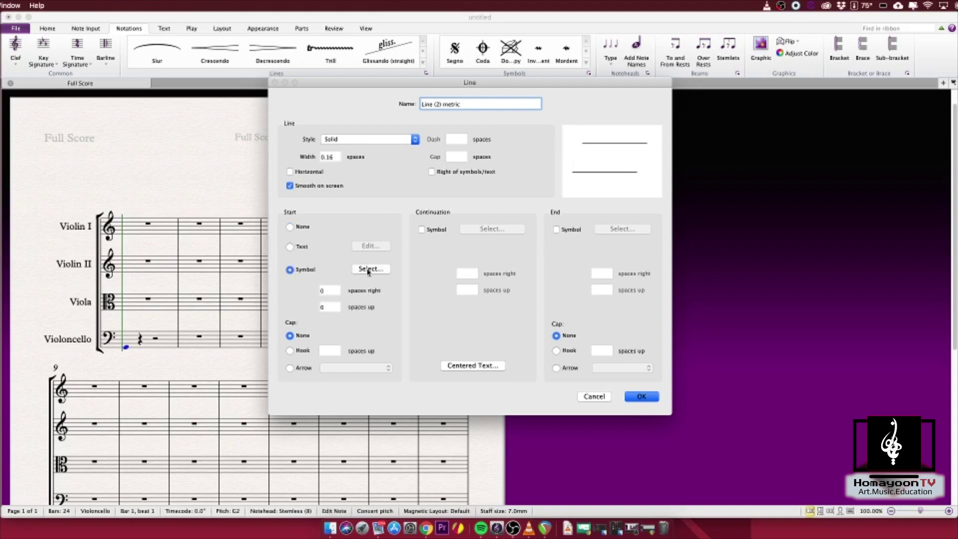
{"action": "left_click", "coordinate": [296, 248]}
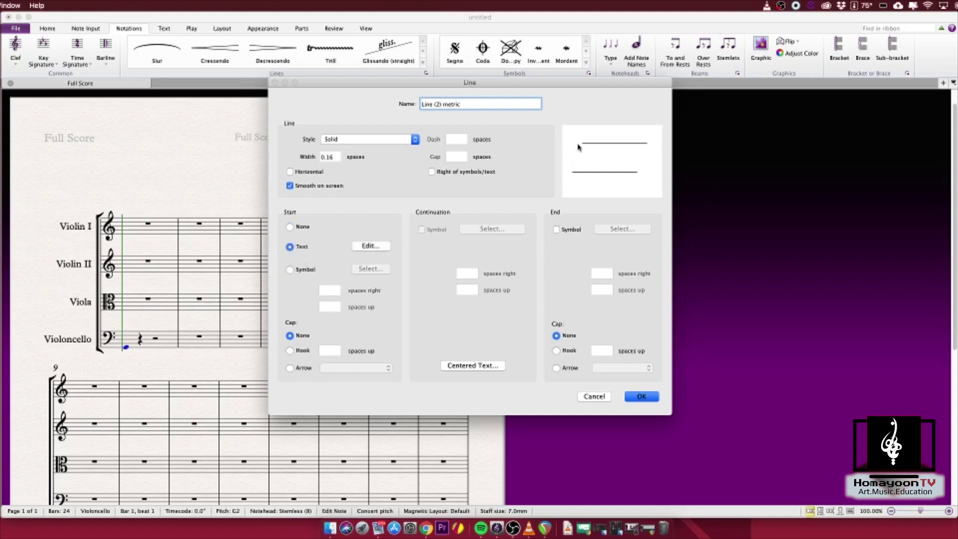
{"action": "left_click", "coordinate": [290, 350]}
{"action": "left_click", "coordinate": [290, 368]}
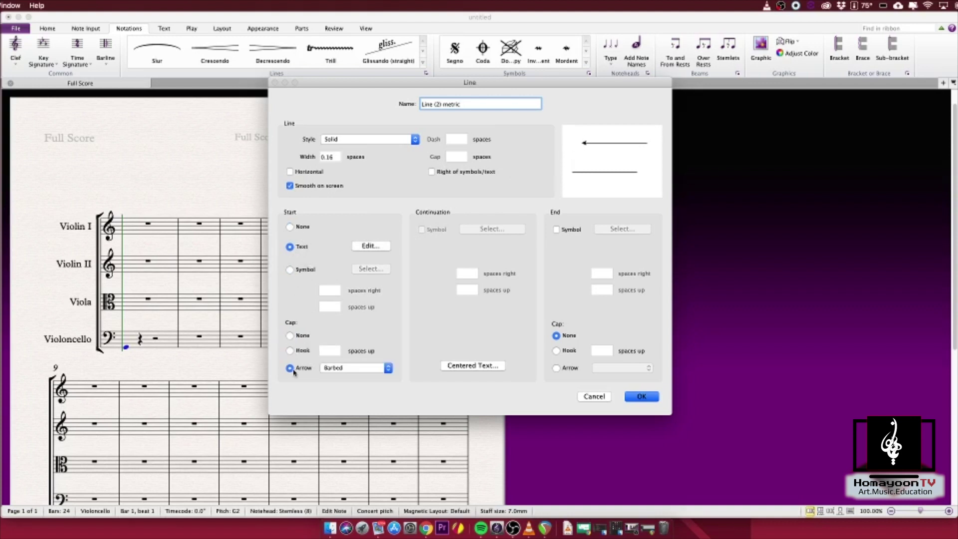
{"action": "left_click", "coordinate": [291, 228]}
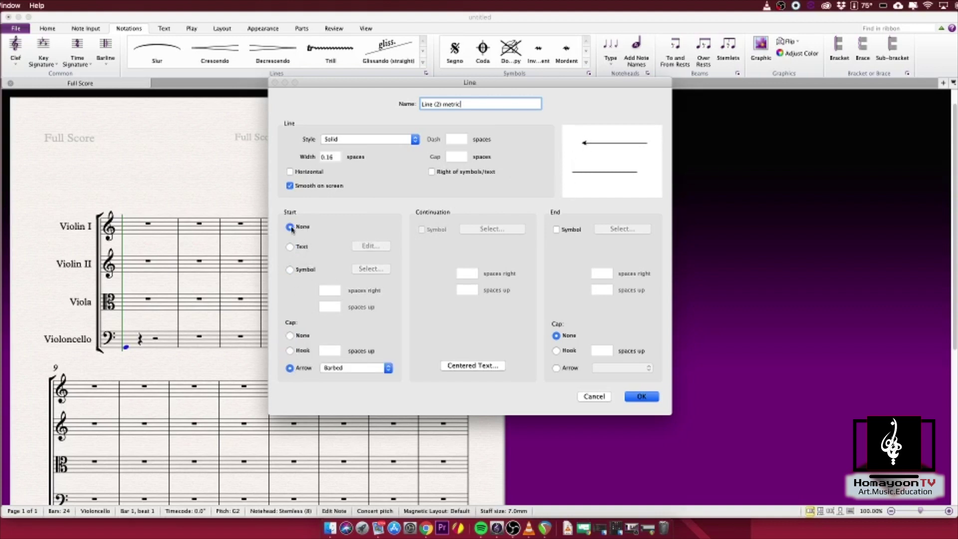
{"action": "left_click", "coordinate": [290, 336]}
Look through the symbols available for the line's start and set the start back to None.
{"action": "left_click", "coordinate": [290, 270]}
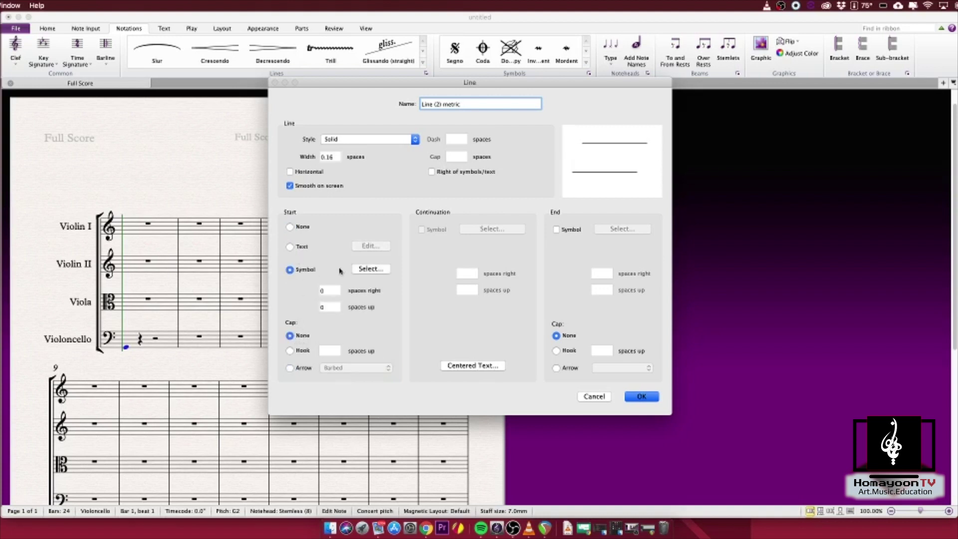
{"action": "left_click", "coordinate": [355, 269]}
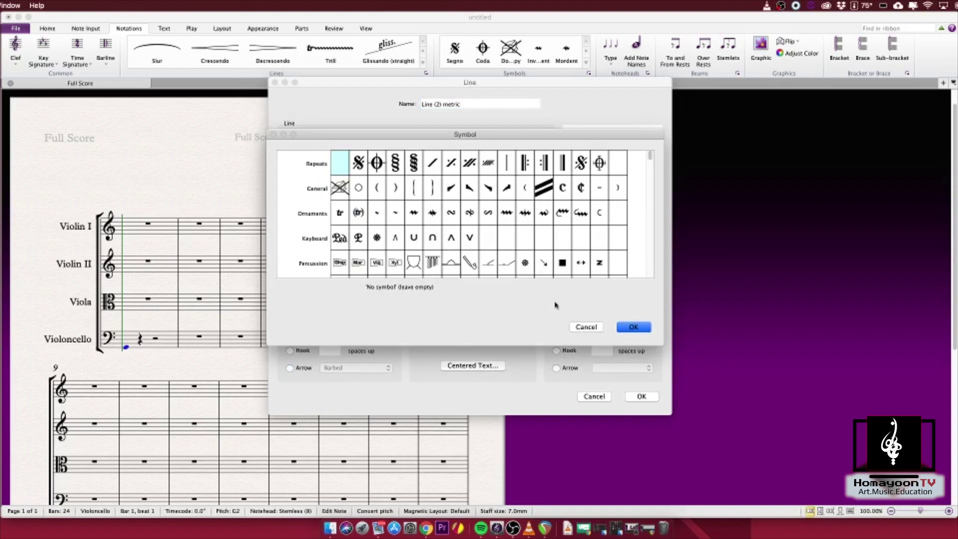
{"action": "left_click", "coordinate": [586, 327]}
{"action": "left_click", "coordinate": [290, 227]}
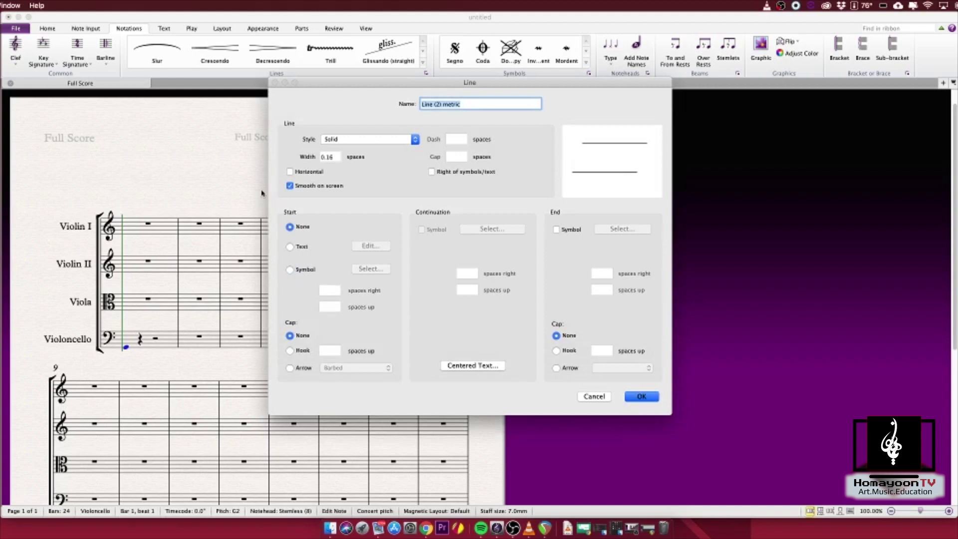
Give the line's end a symbol, choosing Multirest end from the Rests symbols.
{"action": "left_click", "coordinate": [556, 231]}
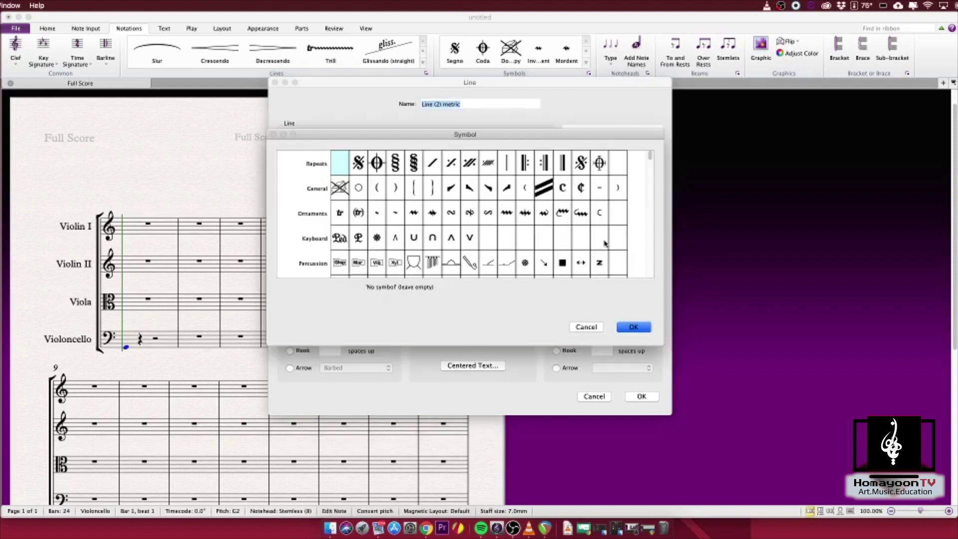
{"action": "scroll", "coordinate": [574, 214], "scroll_direction": "down", "scroll_amount": 10}
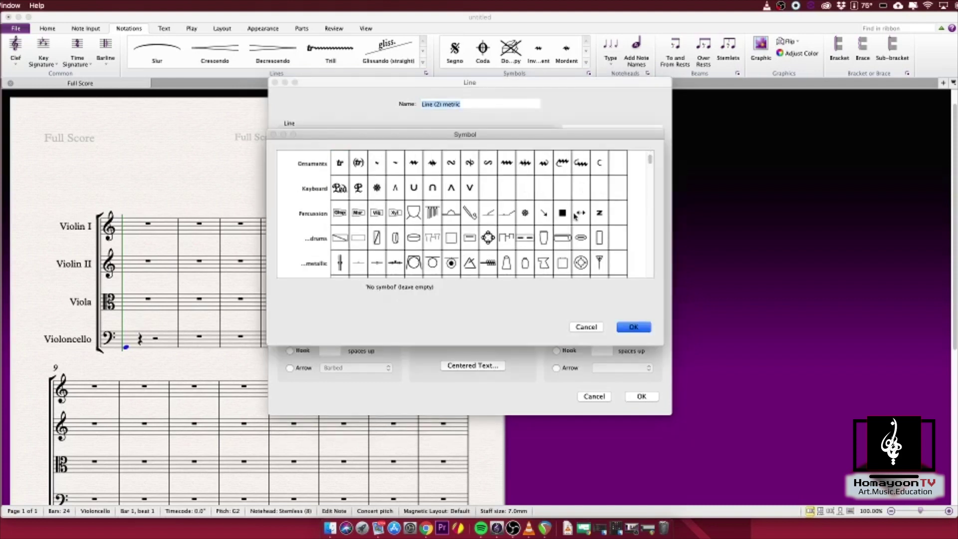
{"action": "scroll", "coordinate": [574, 214], "scroll_direction": "down", "scroll_amount": 5}
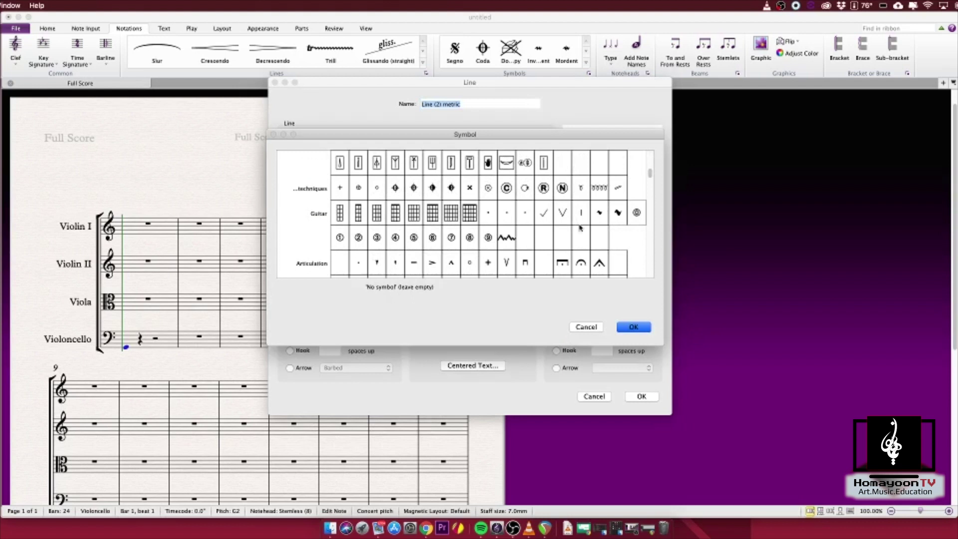
{"action": "scroll", "coordinate": [565, 228], "scroll_direction": "down", "scroll_amount": 8}
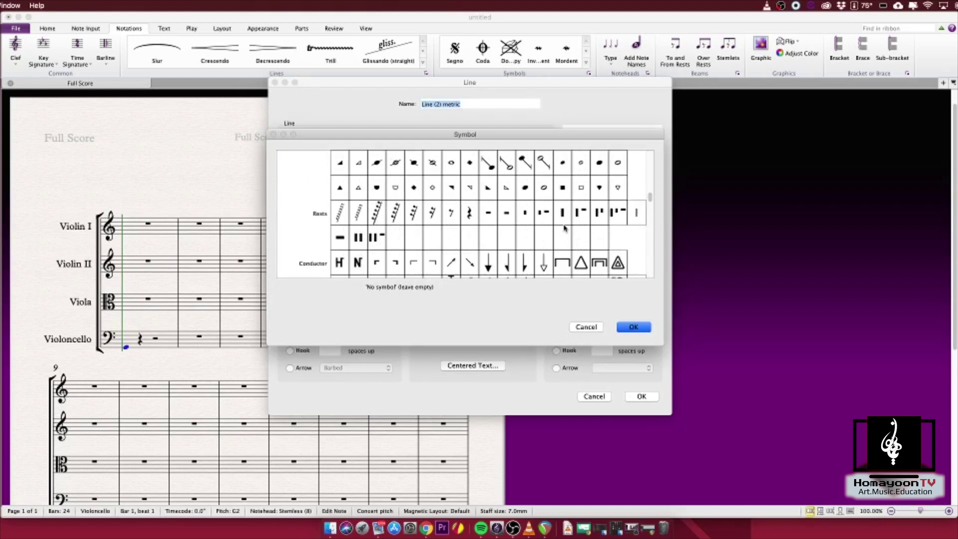
{"action": "left_click", "coordinate": [635, 215]}
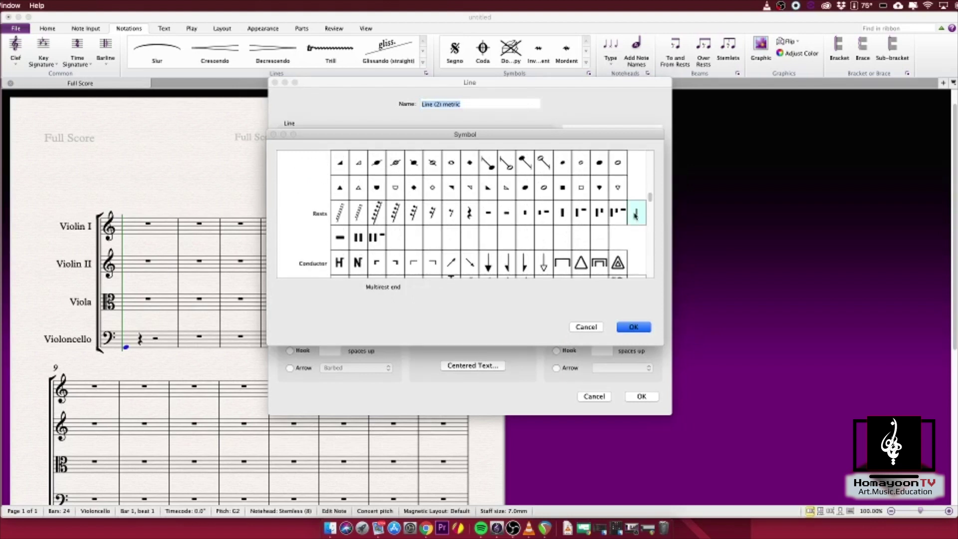
{"action": "left_click", "coordinate": [633, 327]}
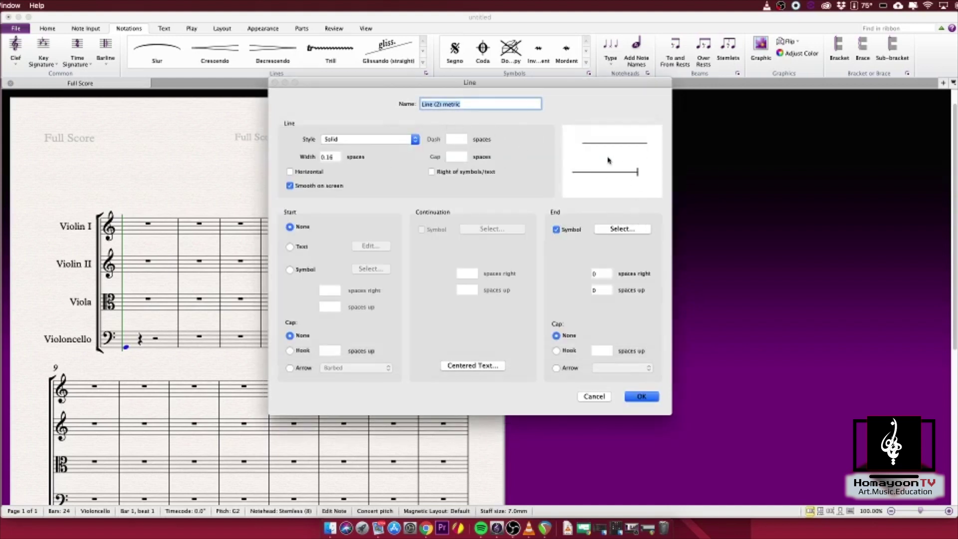
Set the line's width to 0.40 spaces in Solid style with no start element, and save the line definition.
{"action": "double_click", "coordinate": [335, 158]}
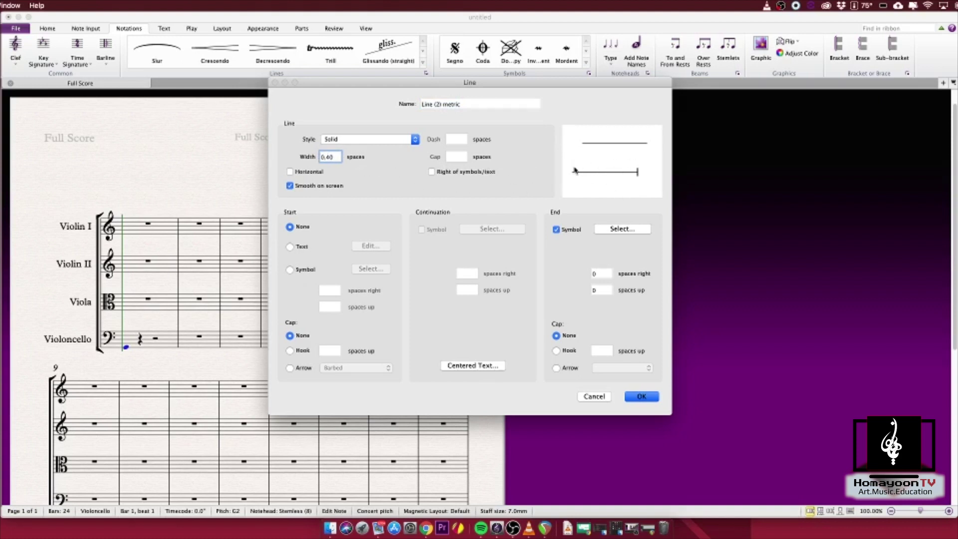
{"action": "left_click", "coordinate": [289, 247]}
{"action": "left_click", "coordinate": [290, 227]}
{"action": "left_click", "coordinate": [317, 173]}
{"action": "left_click", "coordinate": [413, 139]}
{"action": "left_click", "coordinate": [409, 139]}
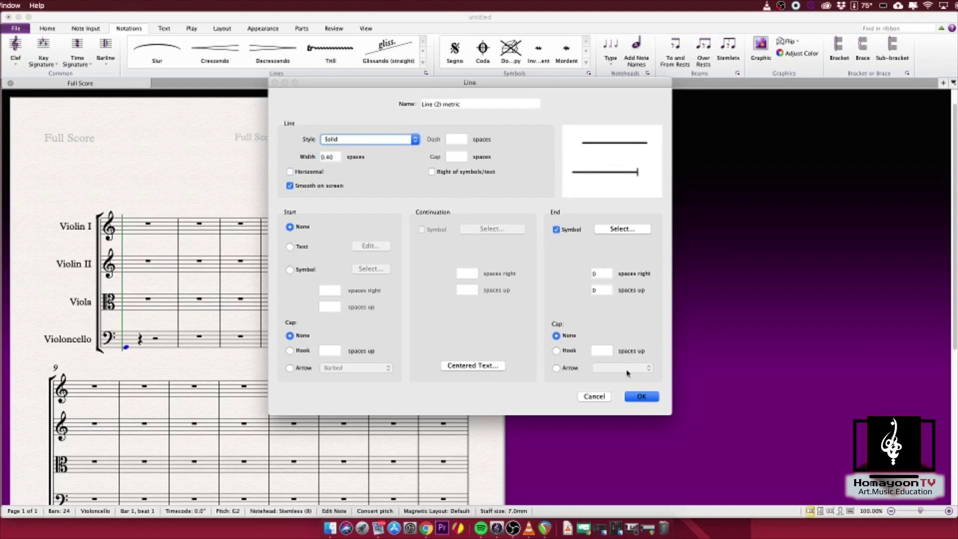
{"action": "left_click", "coordinate": [641, 397]}
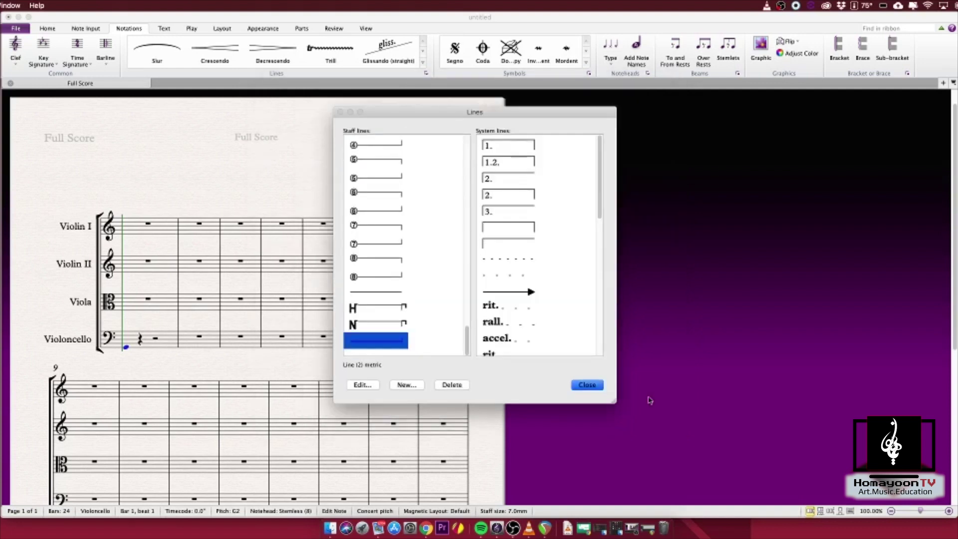
{"action": "left_click", "coordinate": [586, 385]}
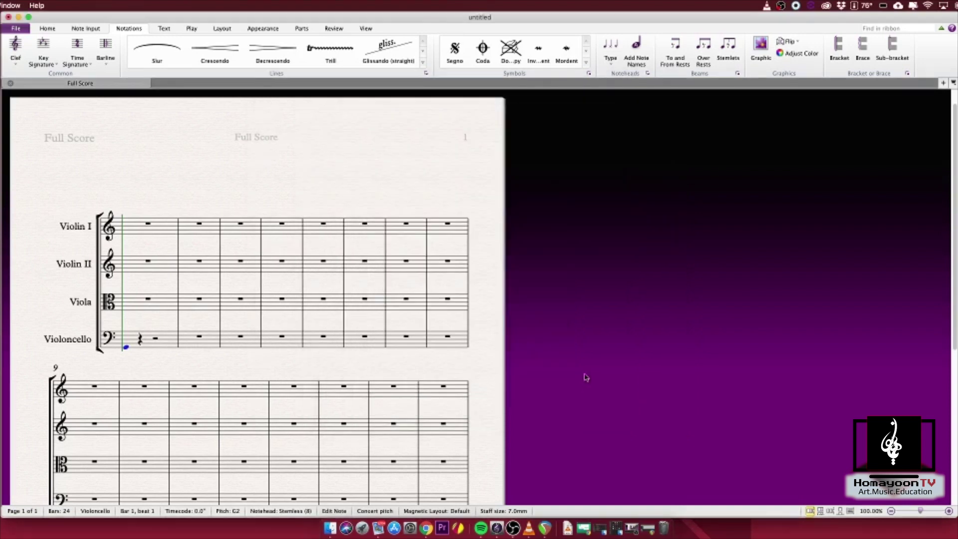
Add the Line (2) metric line to the Violoncello staff and stretch its start back to the bar 1 note.
{"action": "left_click", "coordinate": [424, 66]}
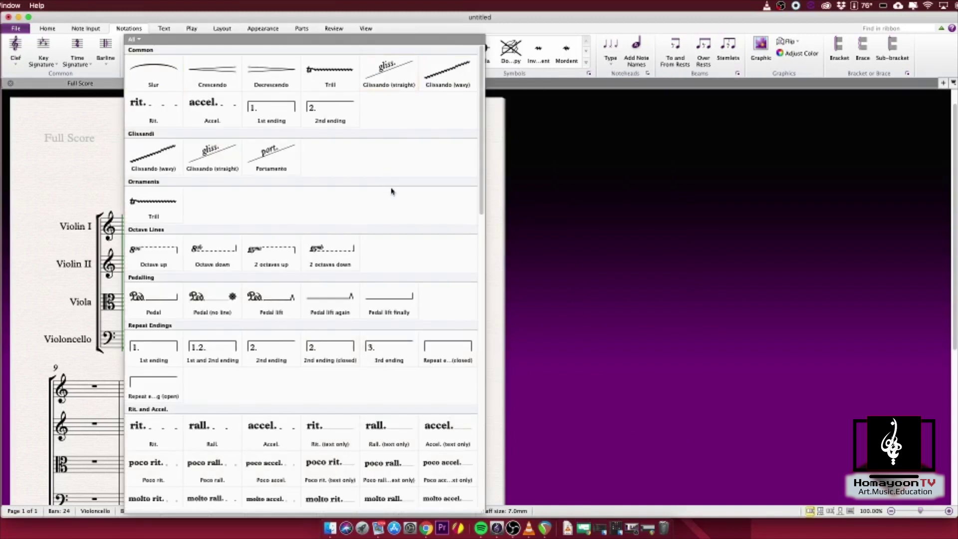
{"action": "scroll", "coordinate": [391, 191], "scroll_direction": "down", "scroll_amount": 20}
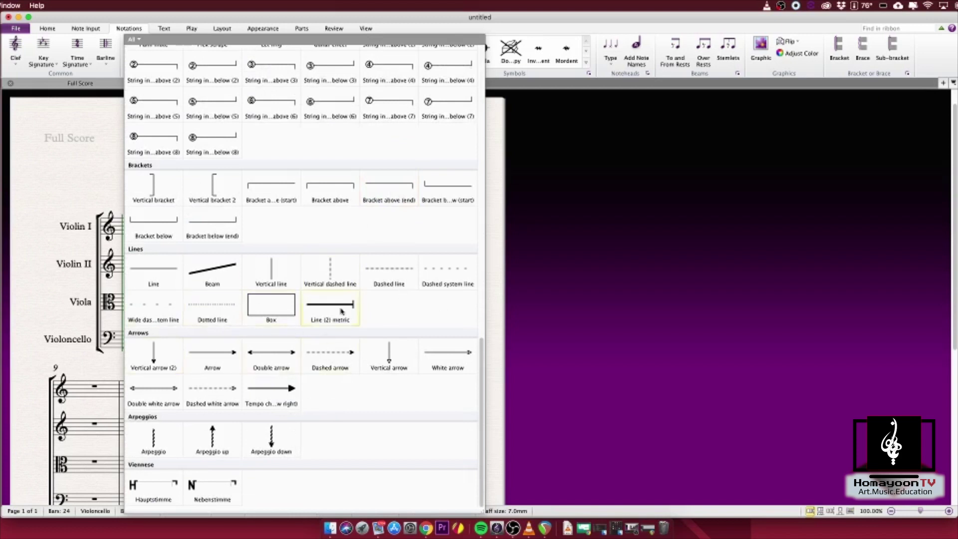
{"action": "left_click", "coordinate": [331, 312]}
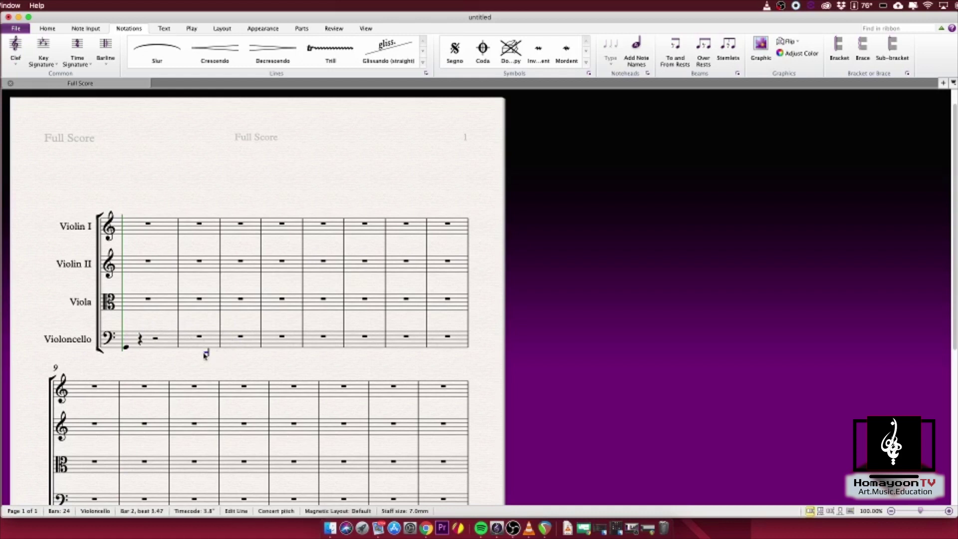
{"action": "left_click_drag", "start_coordinate": [206, 353], "coordinate": [383, 348]}
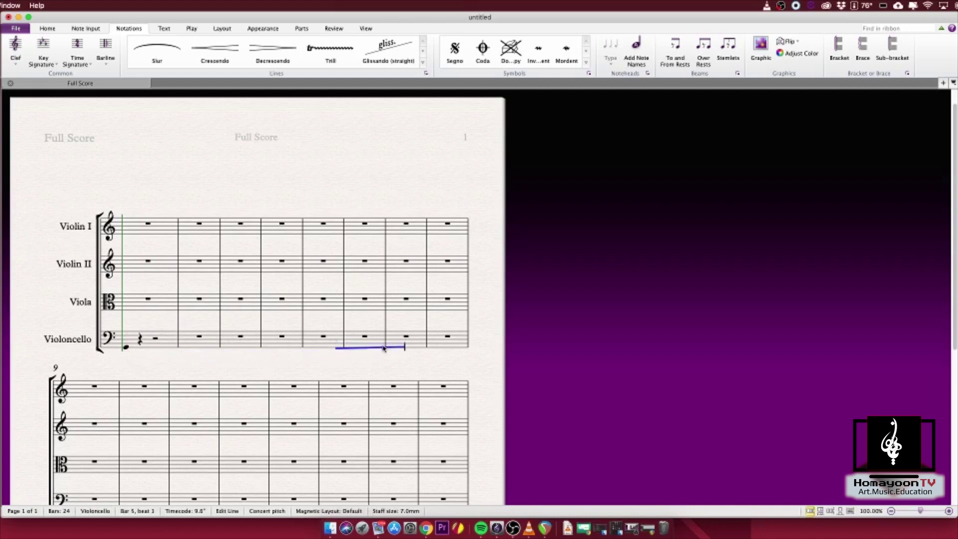
{"action": "left_click", "coordinate": [335, 350]}
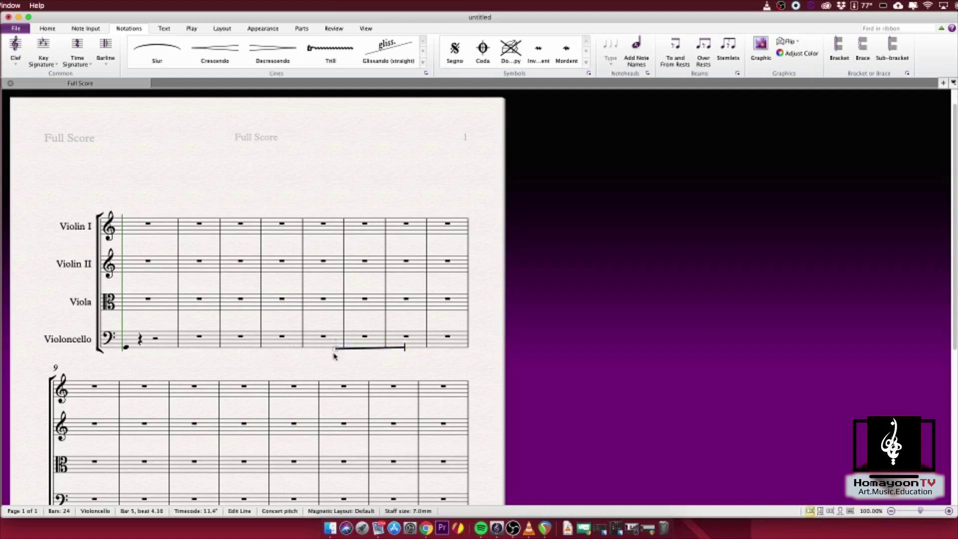
{"action": "left_click_drag", "start_coordinate": [332, 351], "coordinate": [127, 349]}
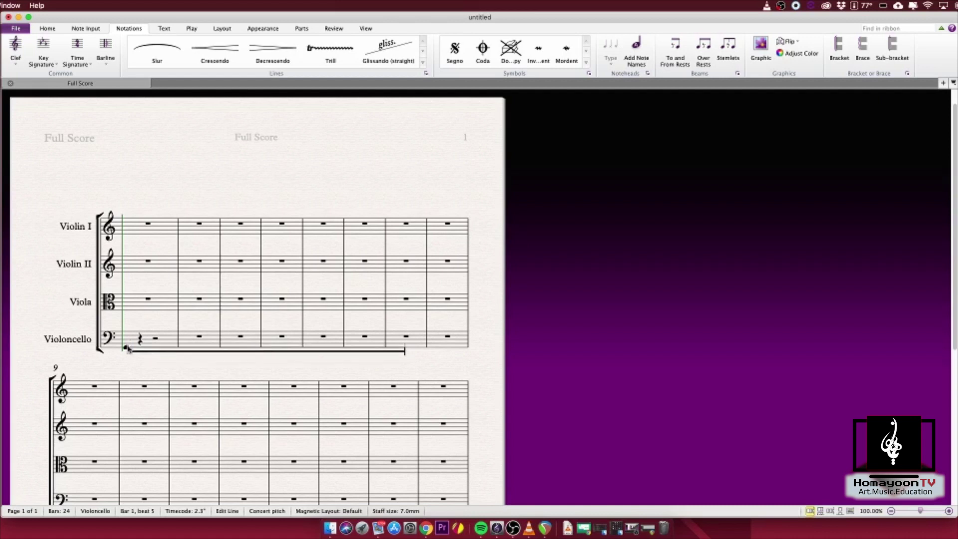
Turn Magnetic Layout off for the Violoncello line and move its start point against the stemless notehead.
{"action": "left_click", "coordinate": [153, 349]}
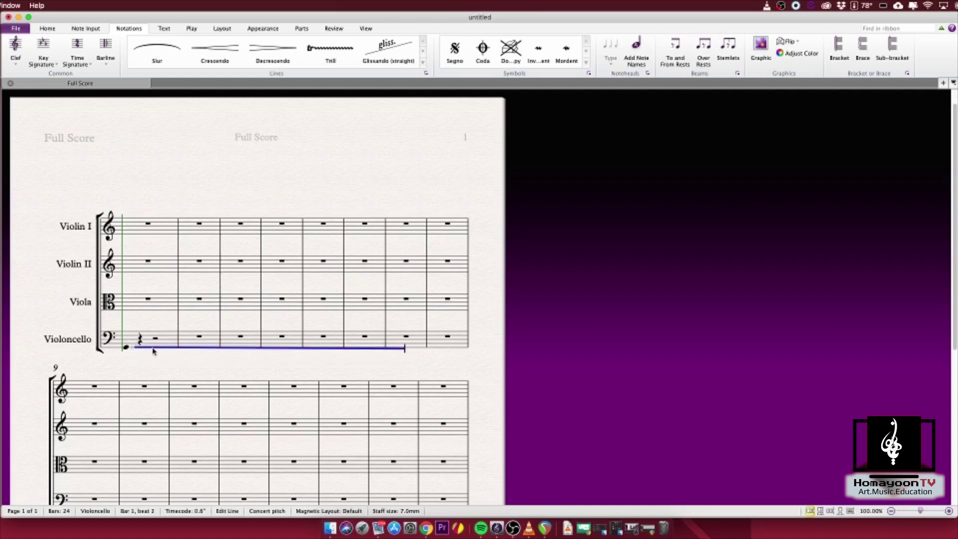
{"action": "right_click", "coordinate": [153, 350]}
{"action": "mouse_move", "coordinate": [199, 430]}
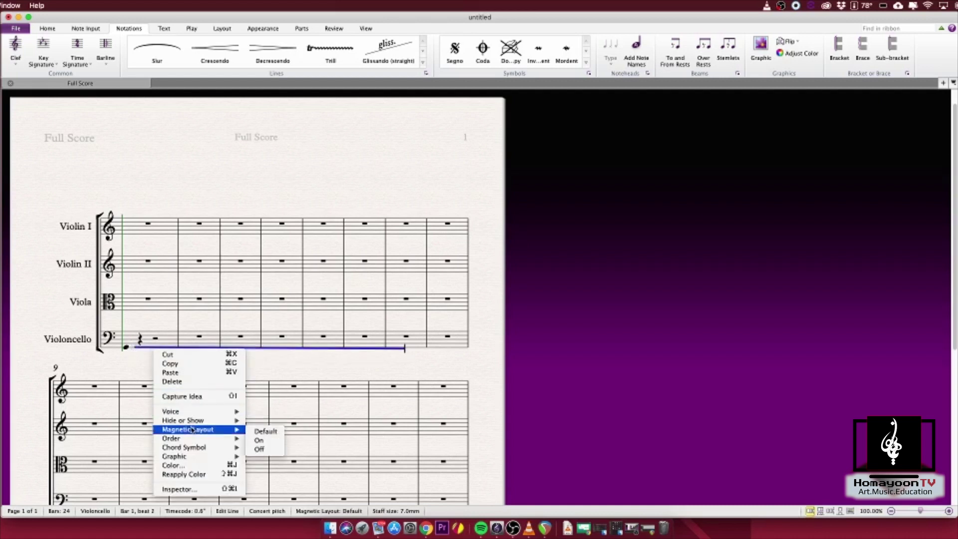
{"action": "left_click", "coordinate": [260, 448]}
{"action": "left_click", "coordinate": [134, 350]}
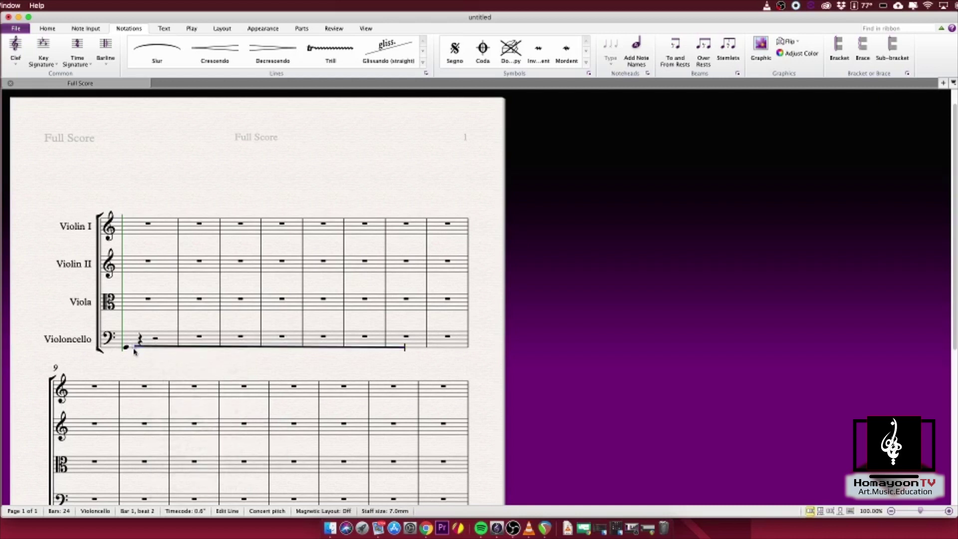
{"action": "left_click_drag", "start_coordinate": [132, 351], "coordinate": [126, 348]}
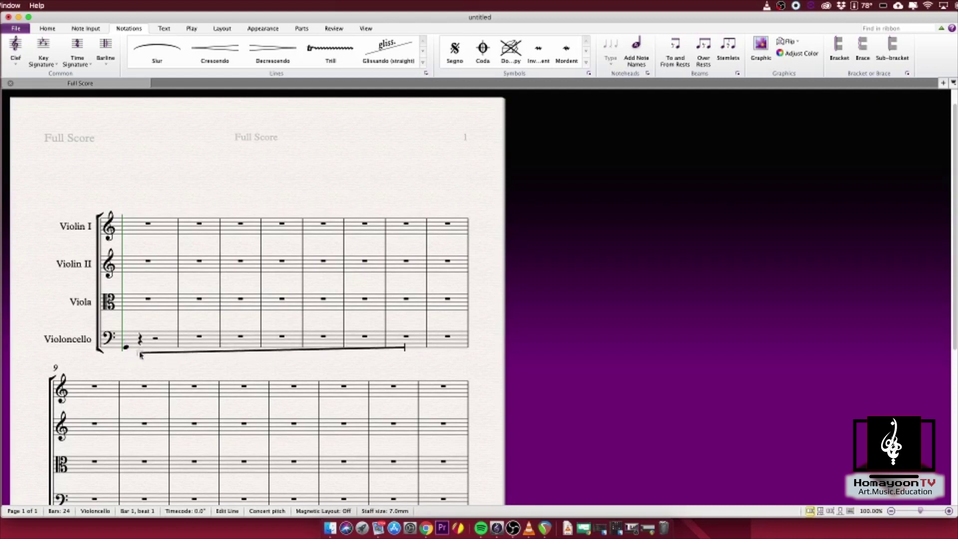
{"action": "left_click", "coordinate": [225, 369]}
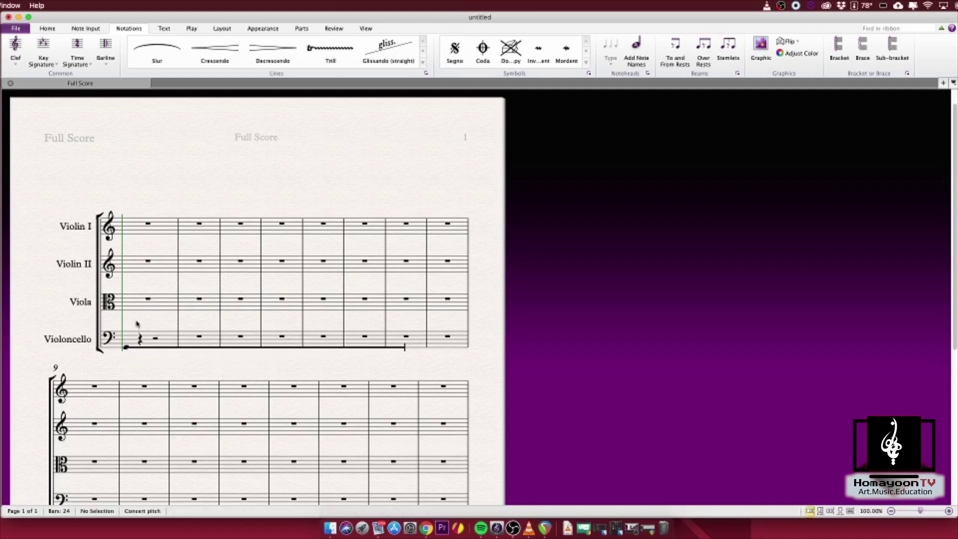
Look through the available notation symbols for a mark to place in the first Violin I bar.
{"action": "left_click", "coordinate": [143, 223]}
{"action": "left_click", "coordinate": [152, 187]}
{"action": "left_click", "coordinate": [154, 235]}
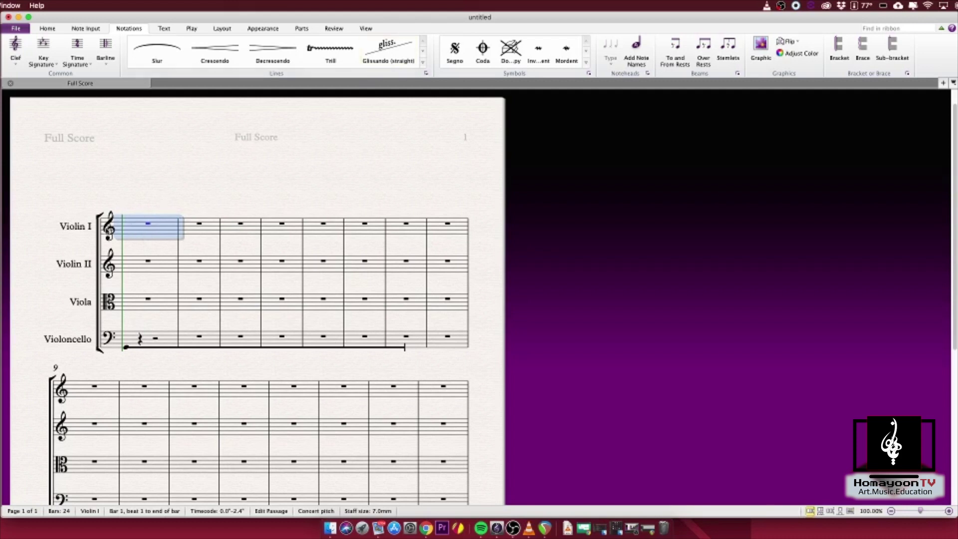
{"action": "left_click", "coordinate": [158, 201]}
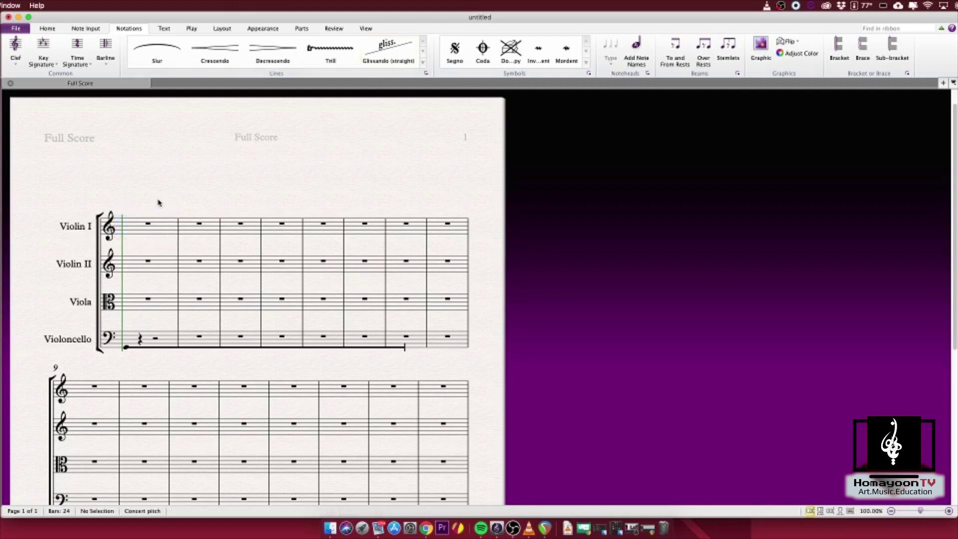
{"action": "left_click", "coordinate": [587, 63]}
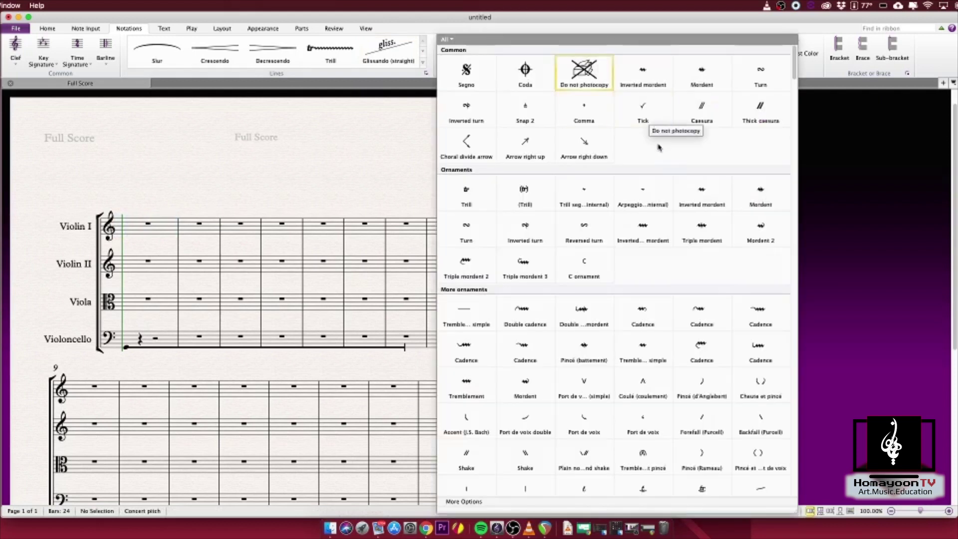
{"action": "scroll", "coordinate": [657, 181], "scroll_direction": "down", "scroll_amount": 5}
{"action": "scroll", "coordinate": [657, 181], "scroll_direction": "down", "scroll_amount": 5}
{"action": "left_click", "coordinate": [341, 135]}
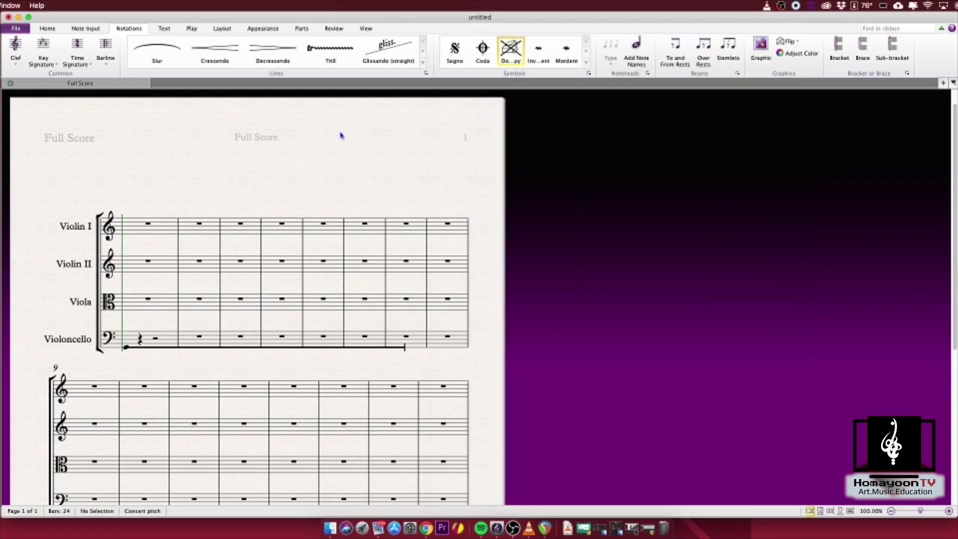
Add a plain text "X" at the start of bar 1 on the Violin I staff.
{"action": "left_click", "coordinate": [164, 28]}
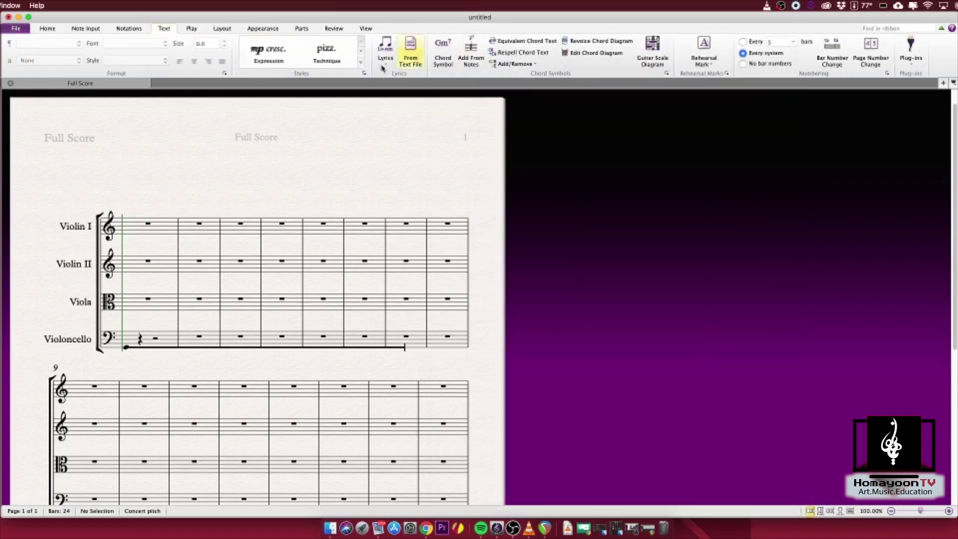
{"action": "left_click", "coordinate": [366, 66]}
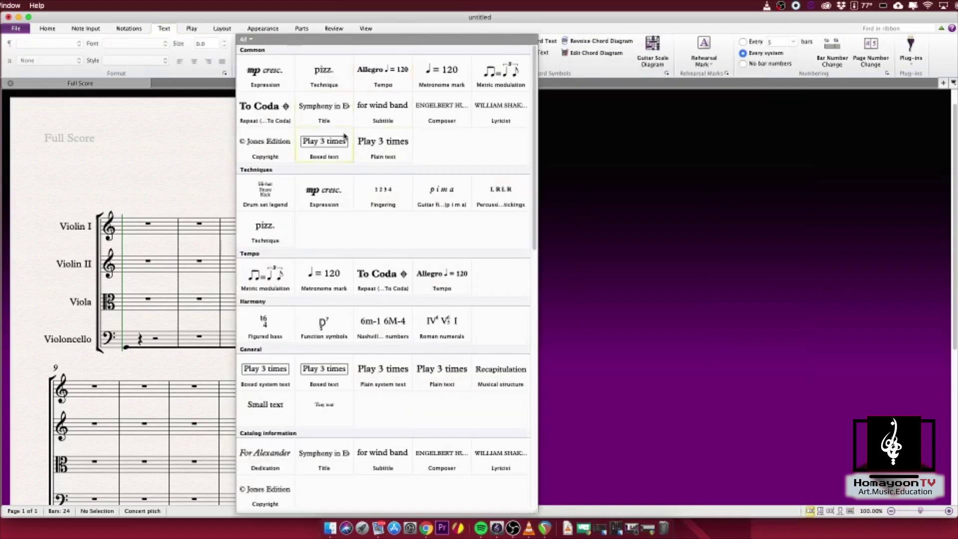
{"action": "left_click", "coordinate": [409, 150]}
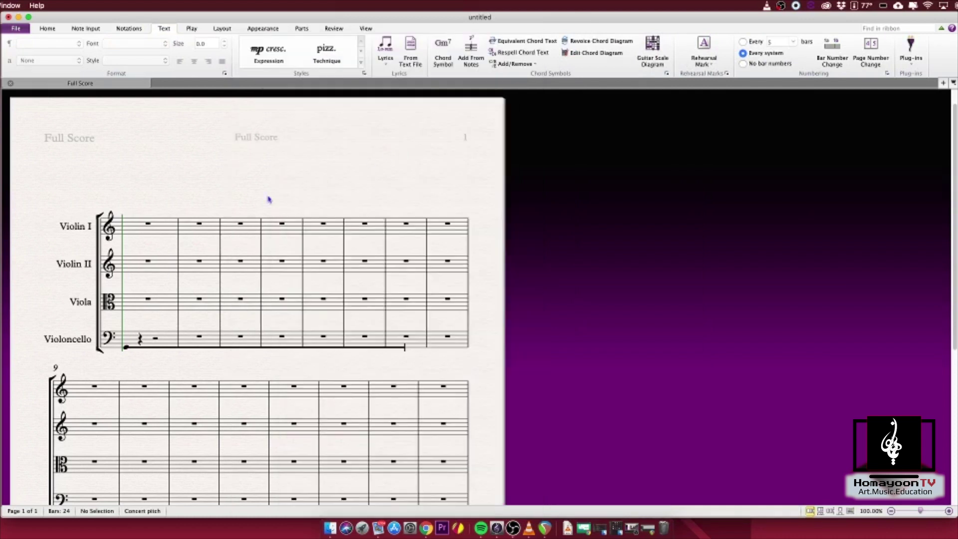
{"action": "left_click", "coordinate": [128, 216]}
{"action": "type", "text": "X"}
{"action": "key", "text": "shift+Left"}
{"action": "key", "text": "BackSpace"}
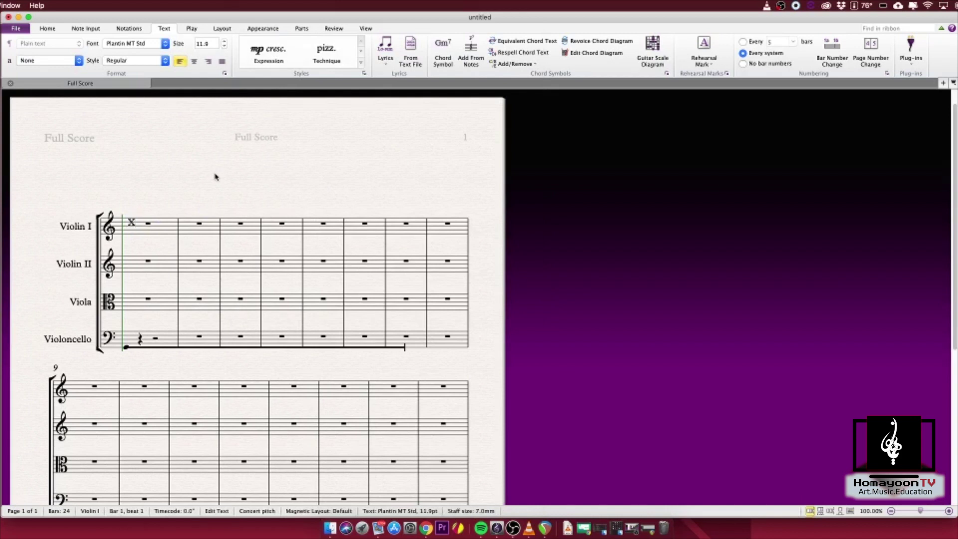
Enlarge the Violin I "X" to 22.2 pt and position it on the staff just after the clef.
{"action": "left_click", "coordinate": [132, 222]}
{"action": "left_click", "coordinate": [225, 41]}
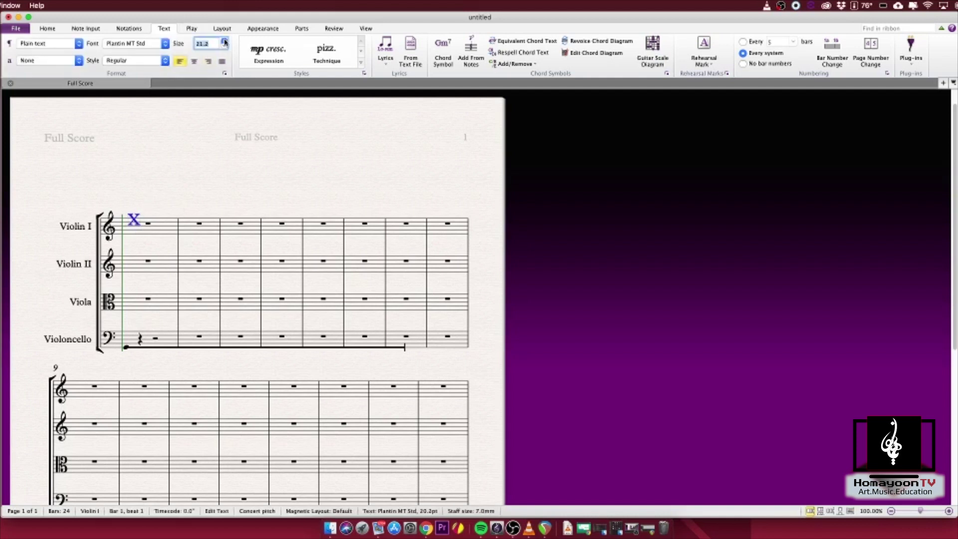
{"action": "left_click", "coordinate": [171, 180]}
{"action": "left_click_drag", "start_coordinate": [135, 220], "coordinate": [127, 227]}
Copy the first Violin I bar with its "X" into bar 1 of Violin II and Viola.
{"action": "left_click", "coordinate": [154, 235]}
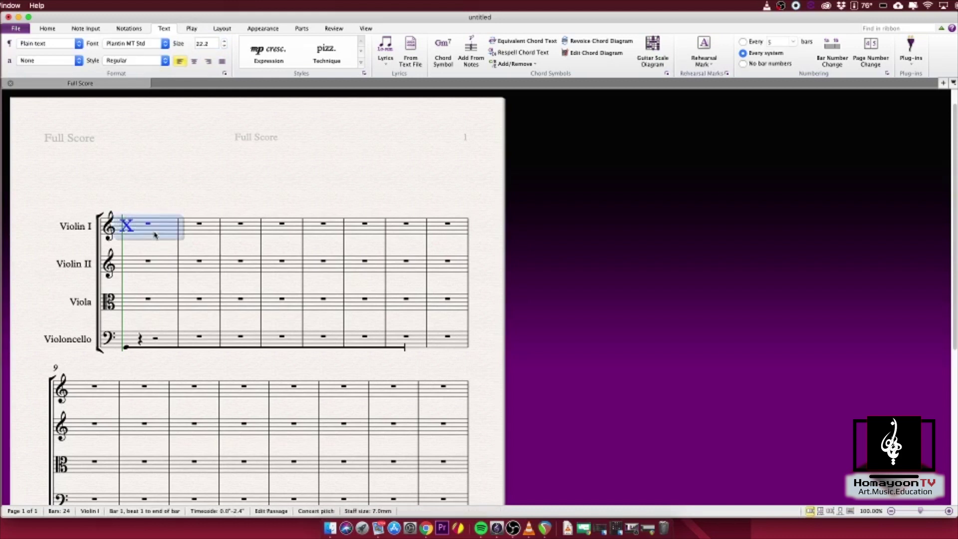
{"action": "left_click", "coordinate": [159, 265], "text": "alt"}
{"action": "left_click", "coordinate": [166, 303], "text": "alt"}
Try copying the whole "X" bar into the Violoncello's first bar, and undo it.
{"action": "left_click", "coordinate": [167, 342]}
{"action": "left_click", "coordinate": [167, 342], "text": "alt"}
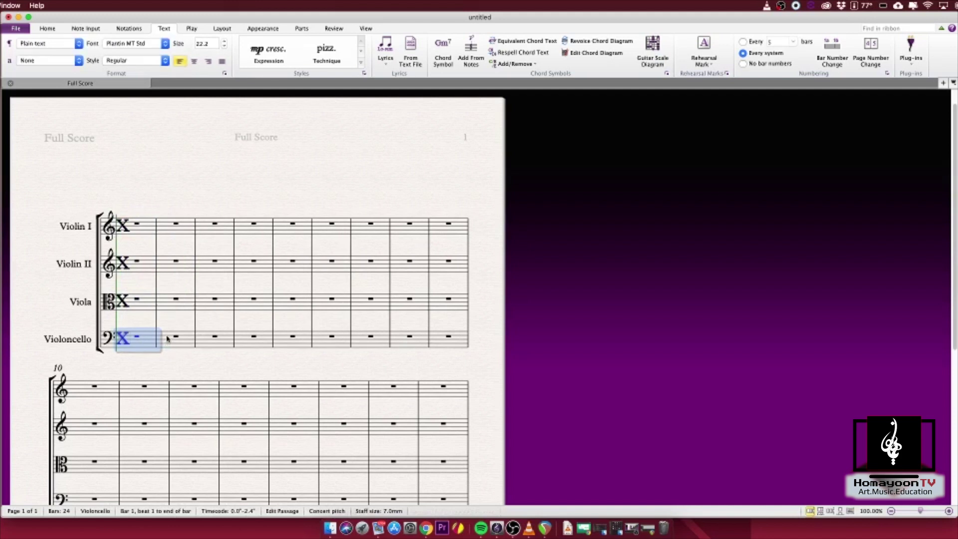
{"action": "key", "text": "super+z"}
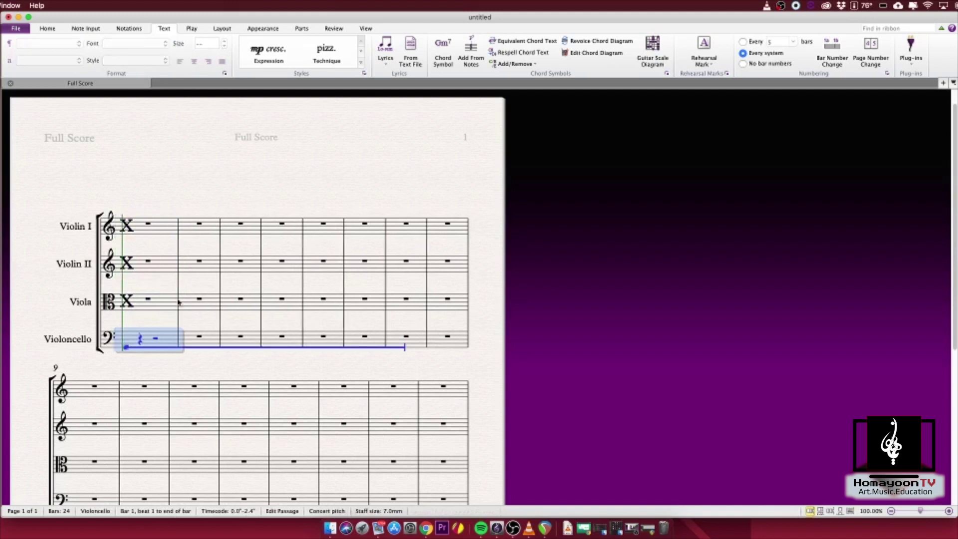
Copy only the Viola's "X" text onto the start of the Violoncello's first bar.
{"action": "left_click", "coordinate": [128, 303]}
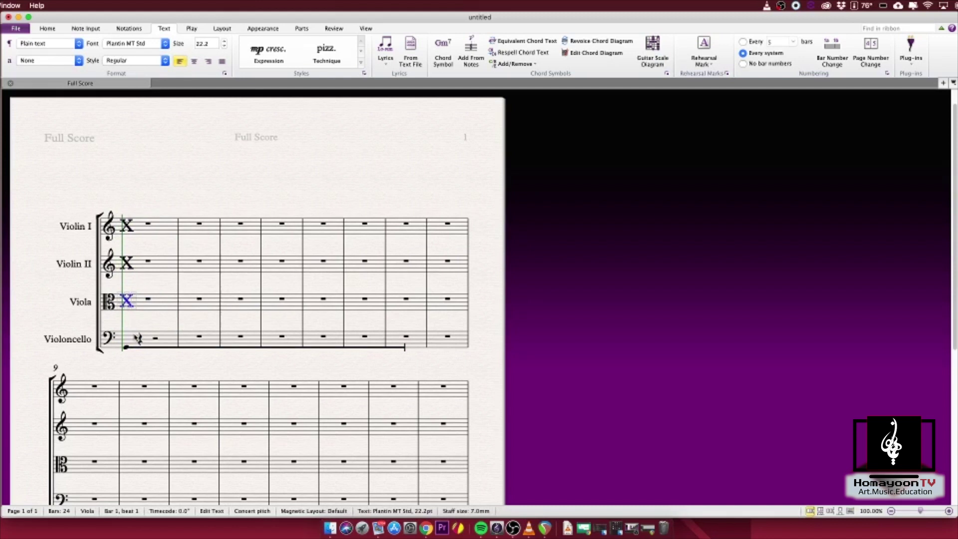
{"action": "left_click", "coordinate": [137, 339]}
{"action": "key", "text": "super+v"}
{"action": "left_click", "coordinate": [197, 301]}
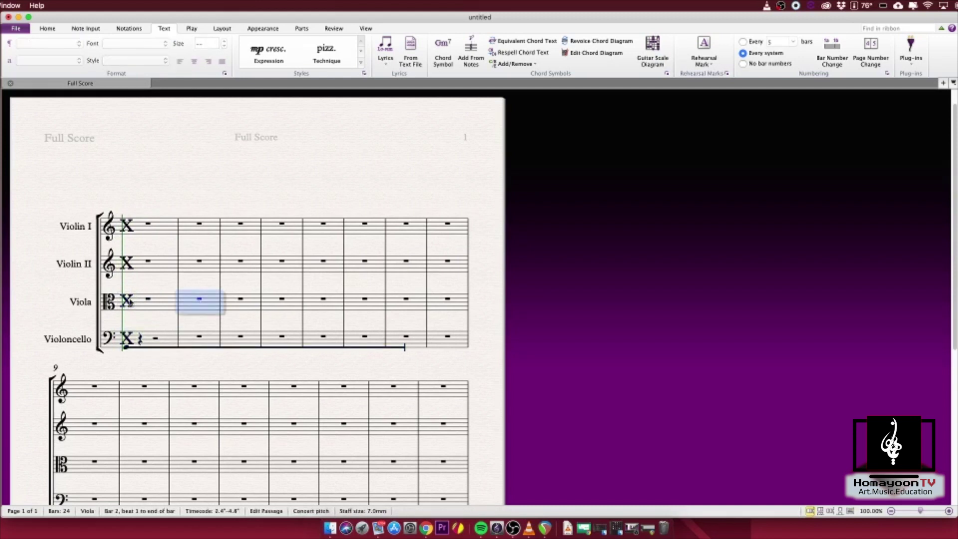
Move the Violoncello's first note clear of its "X" and reposition the four "X" marks between the clefs and that note.
{"action": "left_click", "coordinate": [129, 301]}
{"action": "left_click", "coordinate": [126, 339]}
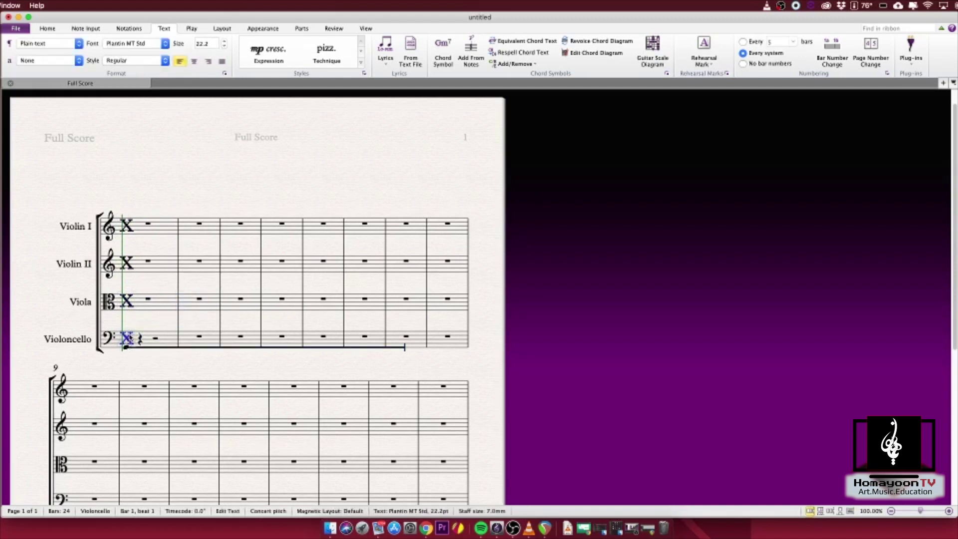
{"action": "key", "text": "Escape"}
{"action": "left_click", "coordinate": [126, 349]}
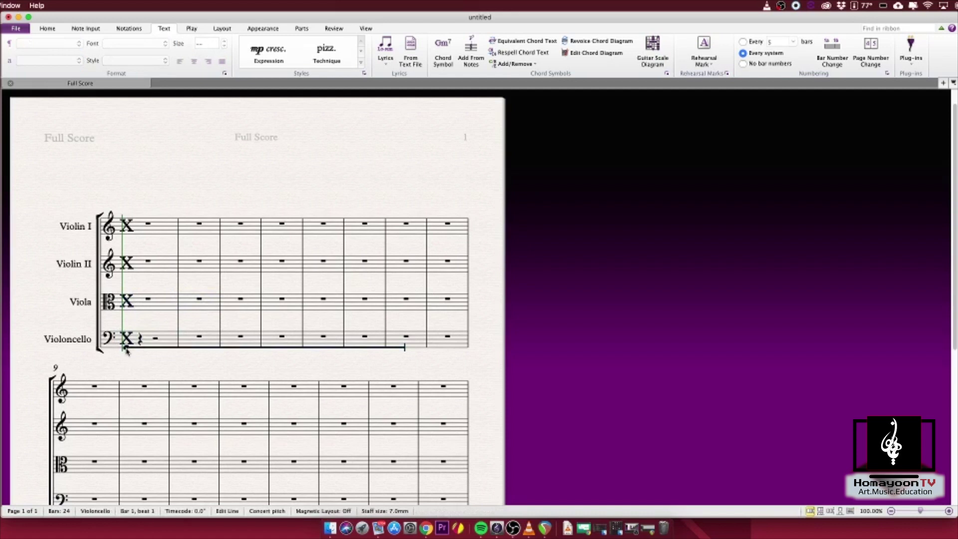
{"action": "mouse_move", "coordinate": [139, 349]}
{"action": "left_mouse_down"}
{"action": "mouse_move", "coordinate": [147, 351]}
{"action": "mouse_move", "coordinate": [132, 339]}
{"action": "left_mouse_up"}
{"action": "left_click", "coordinate": [147, 339]}
{"action": "left_click_drag", "start_coordinate": [147, 301], "coordinate": [131, 303]}
{"action": "left_click_drag", "start_coordinate": [147, 265], "coordinate": [134, 264]}
{"action": "left_click_drag", "start_coordinate": [147, 226], "coordinate": [135, 225]}
Shift the Violoncello's quarter rest closer to the first note and extend the thick line's start back to the notehead.
{"action": "left_click", "coordinate": [148, 347]}
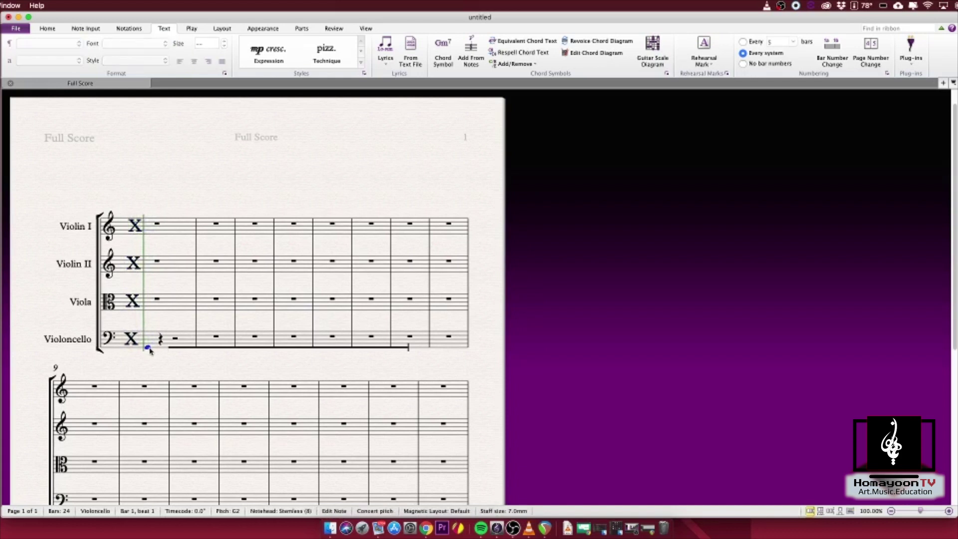
{"action": "left_click", "coordinate": [160, 343]}
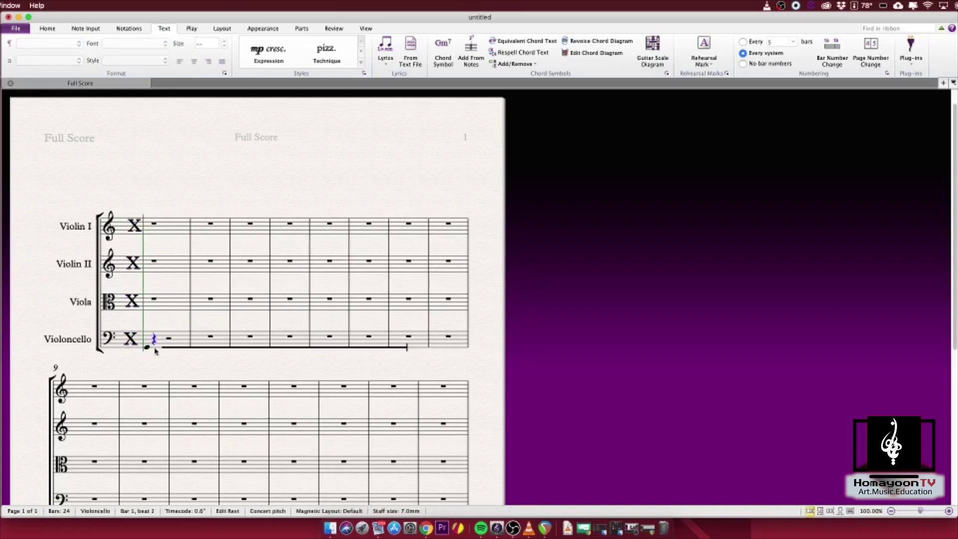
{"action": "left_click", "coordinate": [151, 348]}
{"action": "left_click", "coordinate": [162, 359]}
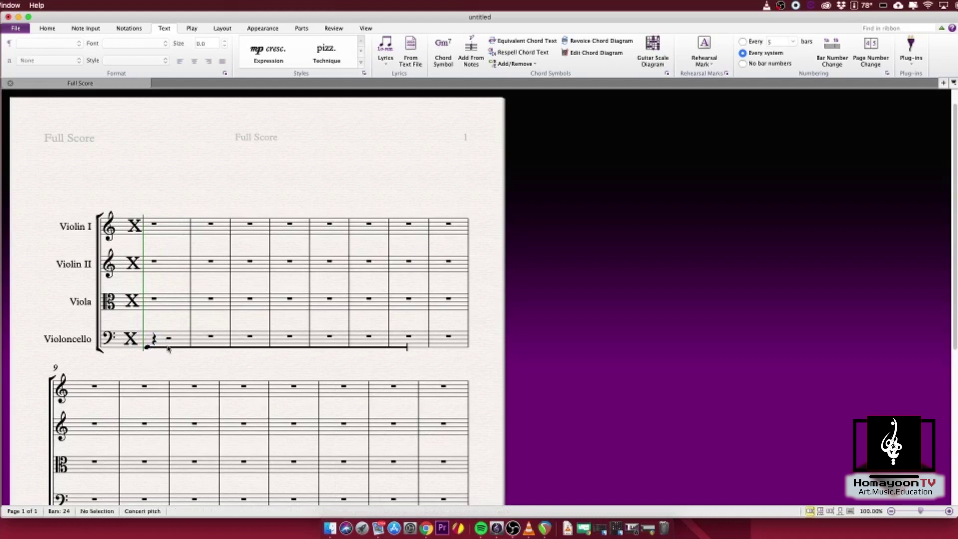
{"action": "left_click", "coordinate": [160, 310]}
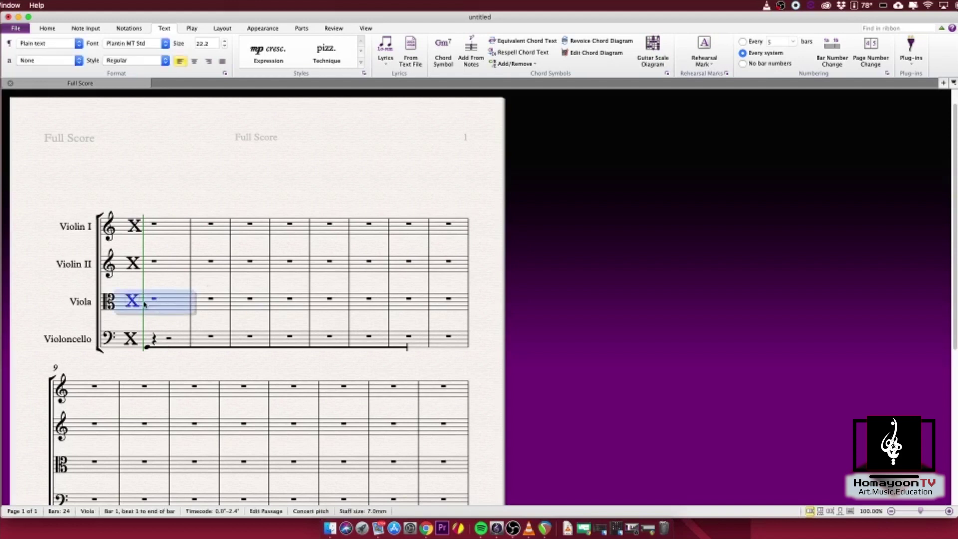
{"action": "left_click", "coordinate": [166, 290]}
{"action": "left_click", "coordinate": [156, 300]}
{"action": "left_click", "coordinate": [155, 299]}
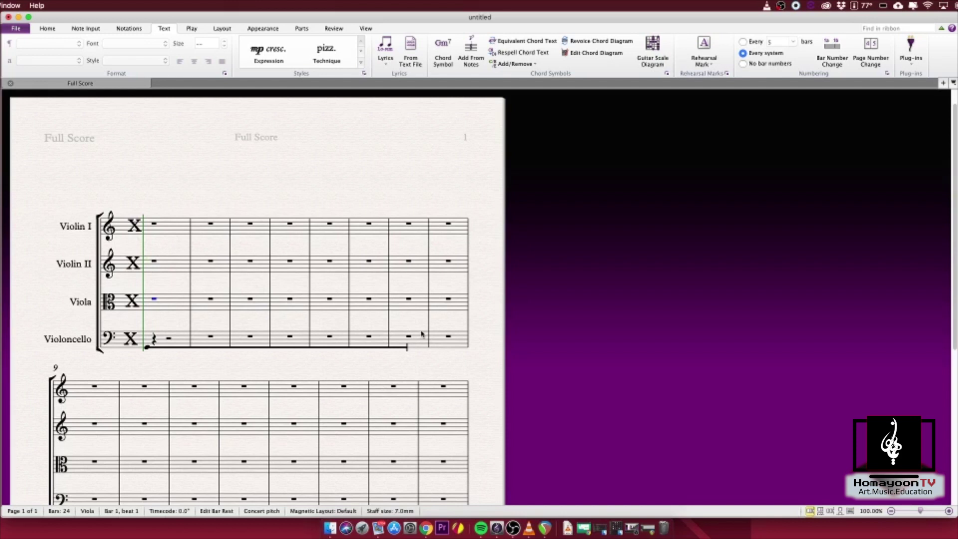
{"action": "left_click", "coordinate": [324, 175]}
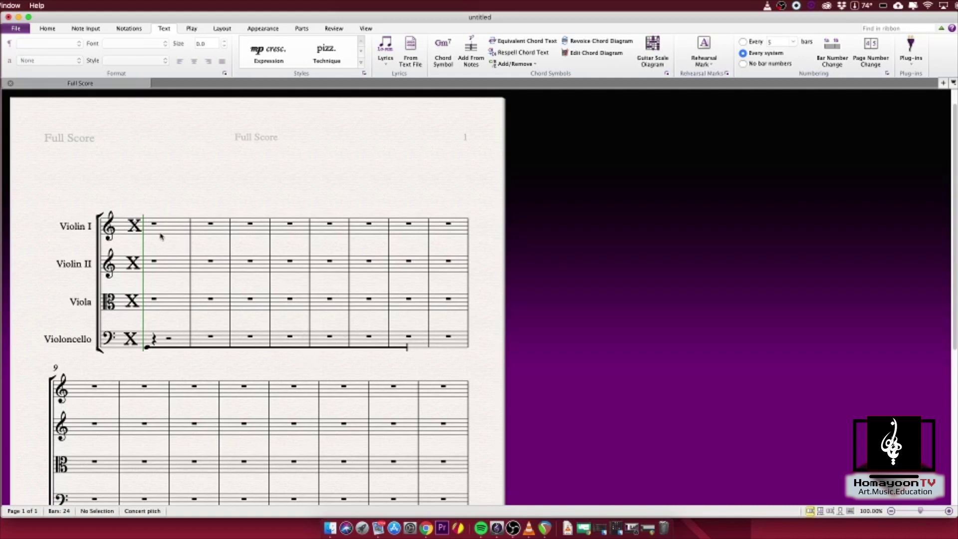
Enter five spaced quarter notes in the Viola across bars 2 to 4, starting on G3 and ending on G4.
{"action": "left_click", "coordinate": [260, 299]}
{"action": "left_click", "coordinate": [208, 306]}
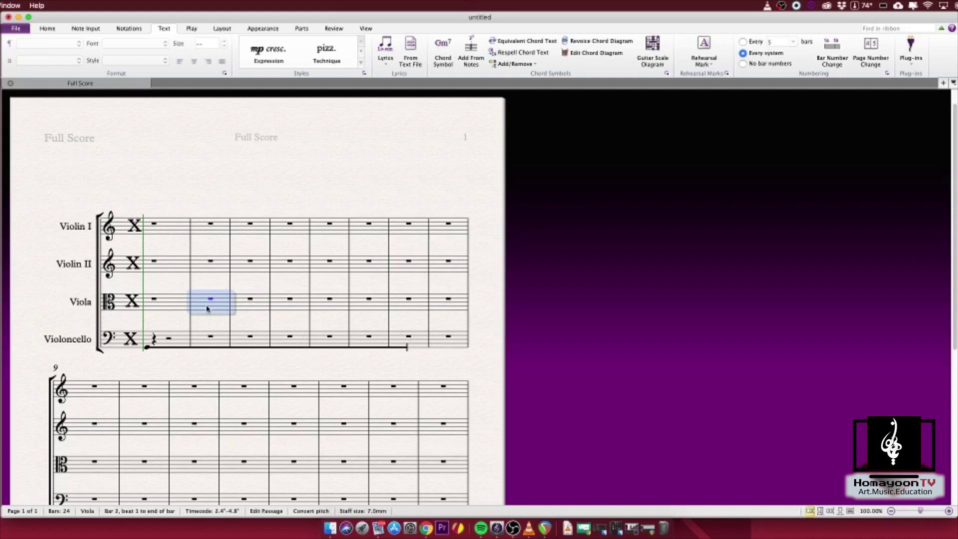
{"action": "key", "text": "g"}
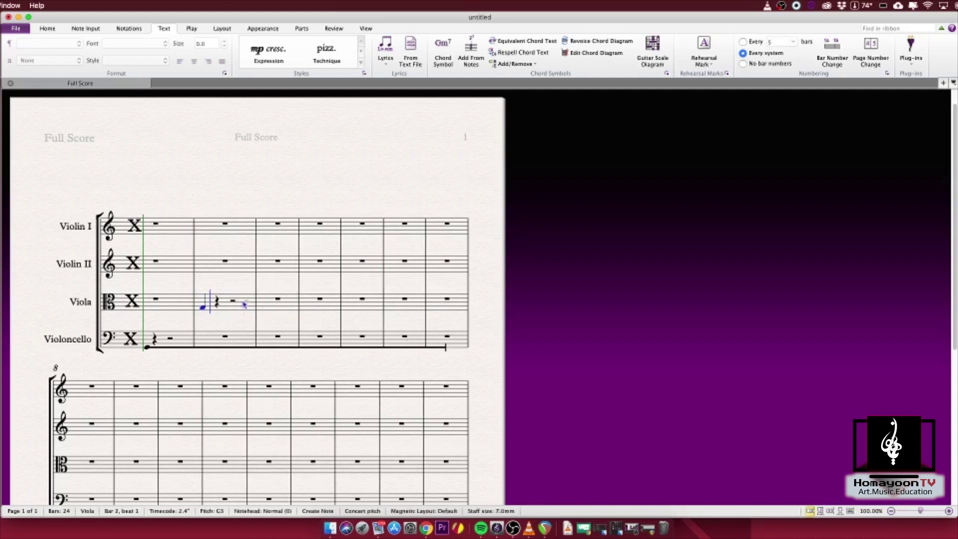
{"action": "left_click", "coordinate": [243, 304]}
{"action": "left_click", "coordinate": [275, 299]}
{"action": "left_click", "coordinate": [307, 304]}
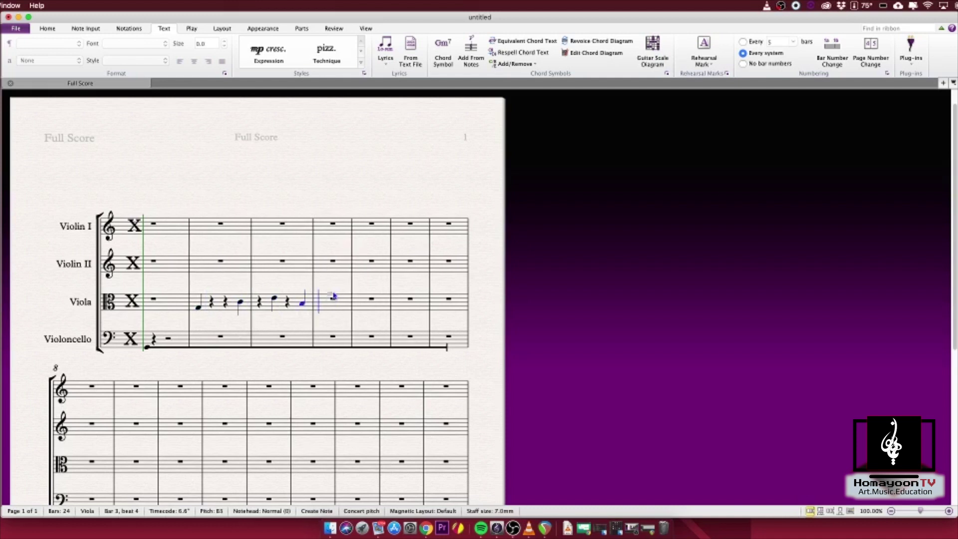
{"action": "left_click", "coordinate": [334, 295]}
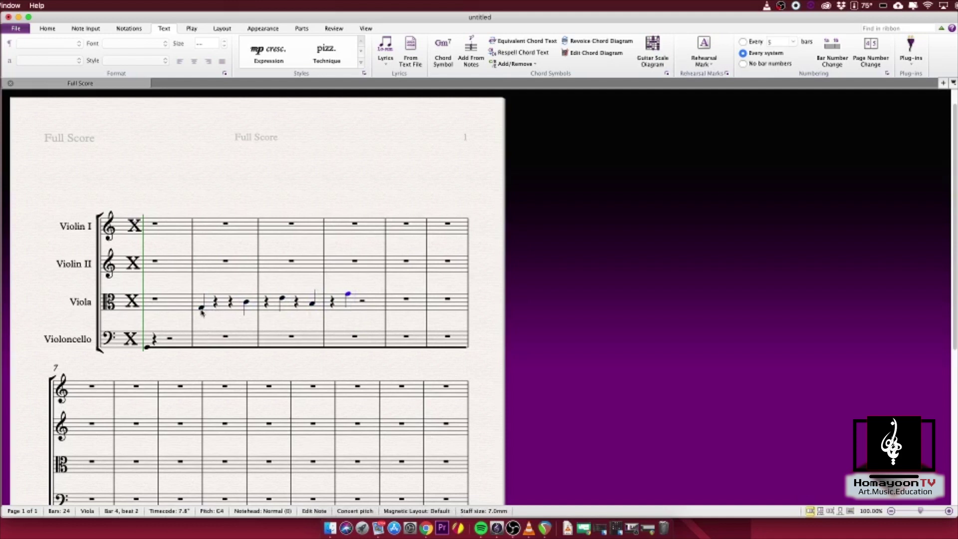
{"action": "key", "text": "Escape"}
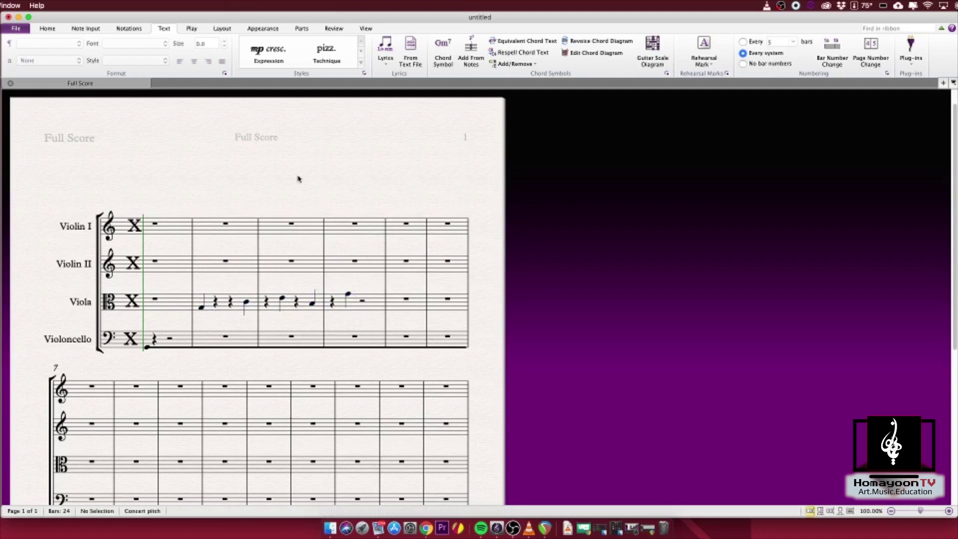
Use Select Graphic to frame the Viola notes in bars 2 to 4 as a graphic selection.
{"action": "scroll", "coordinate": [173, 162], "scroll_direction": "down", "scroll_amount": 1}
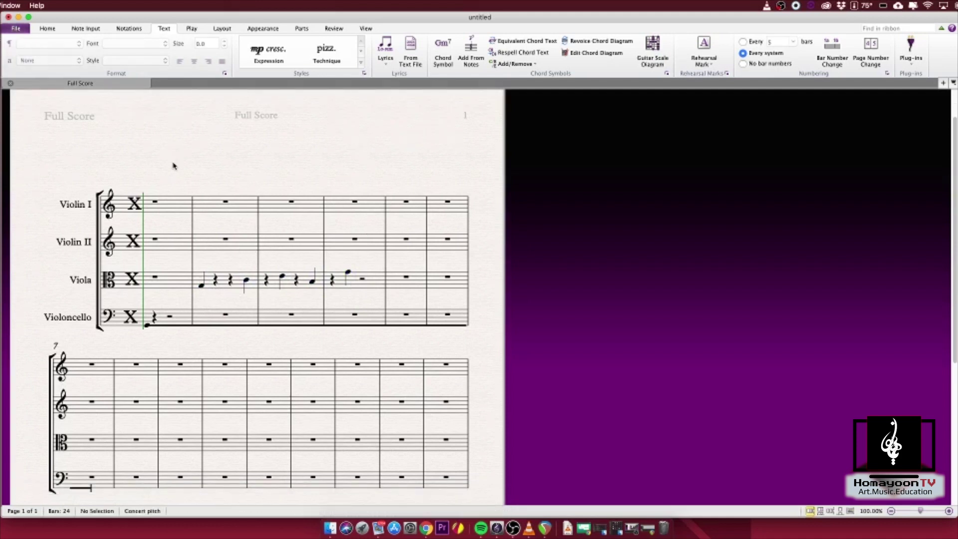
{"action": "left_click", "coordinate": [129, 28]}
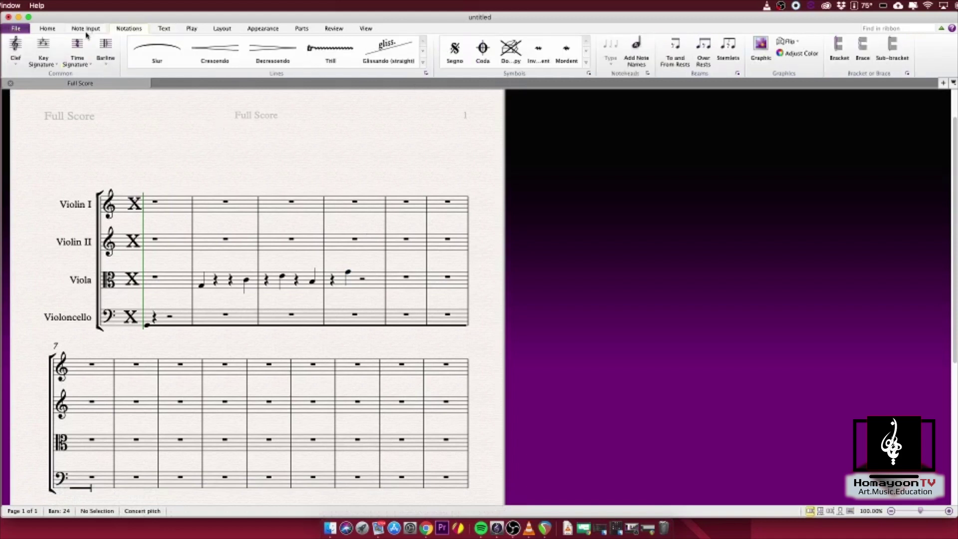
{"action": "left_click", "coordinate": [86, 28]}
{"action": "left_click", "coordinate": [222, 28]}
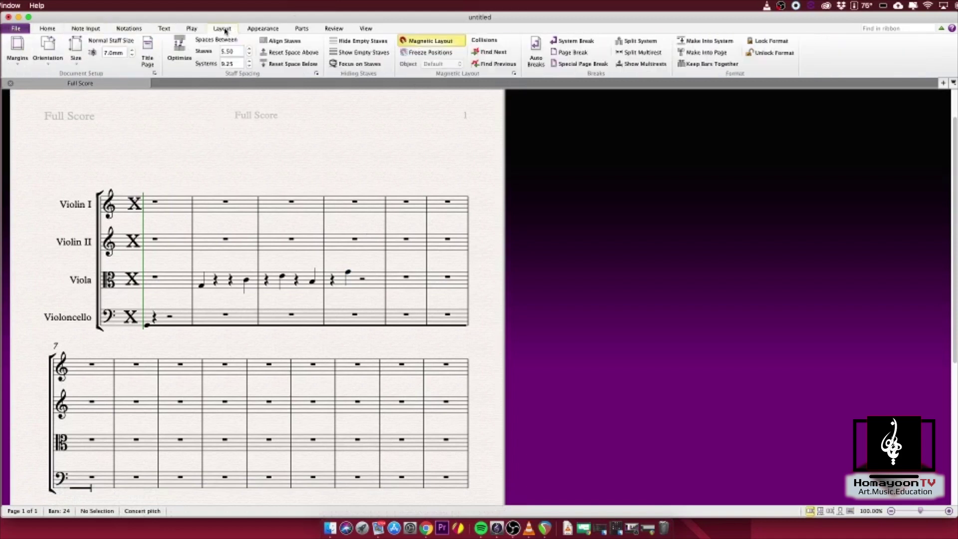
{"action": "left_click", "coordinate": [47, 29]}
{"action": "left_click", "coordinate": [86, 50]}
{"action": "left_click_drag", "start_coordinate": [123, 223], "coordinate": [495, 355]}
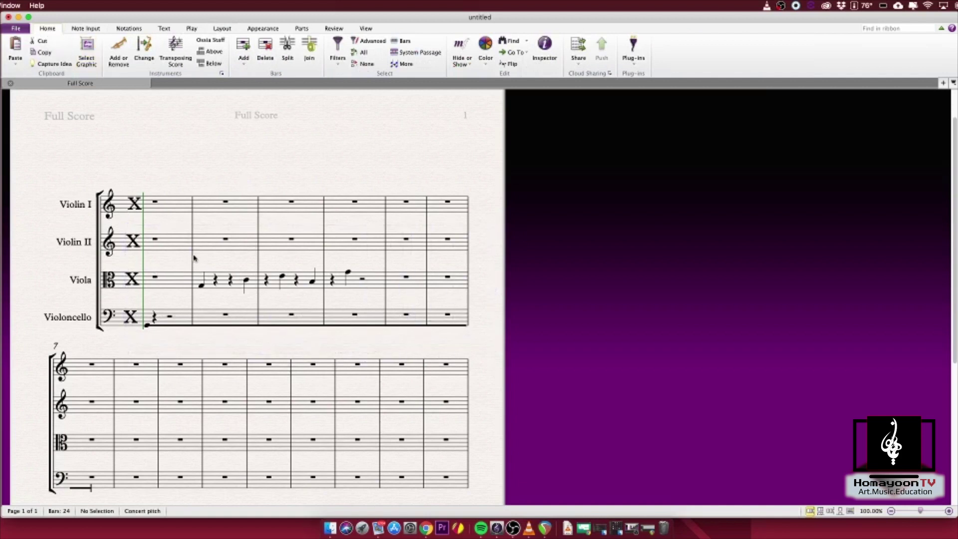
{"action": "left_click", "coordinate": [87, 55]}
{"action": "left_click_drag", "start_coordinate": [173, 260], "coordinate": [401, 299]}
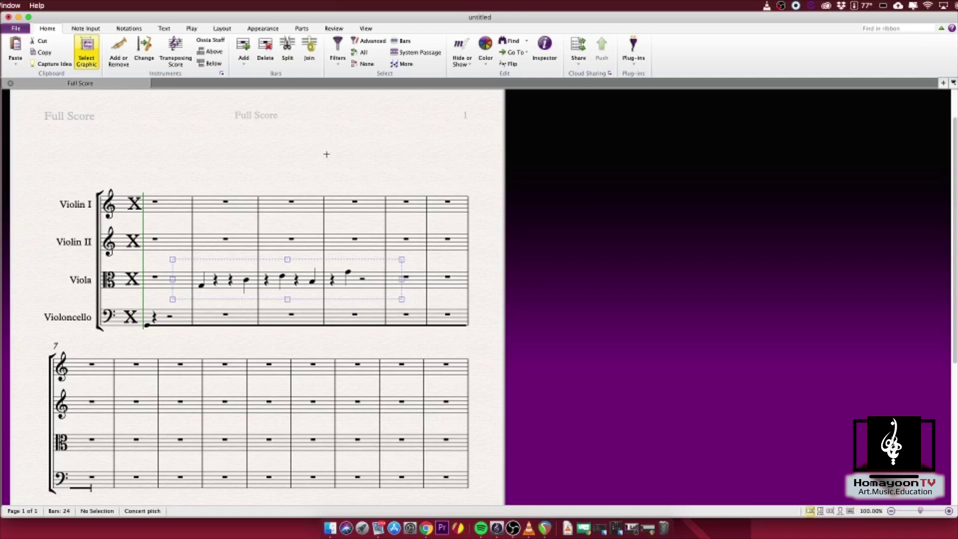
{"action": "left_click", "coordinate": [16, 28]}
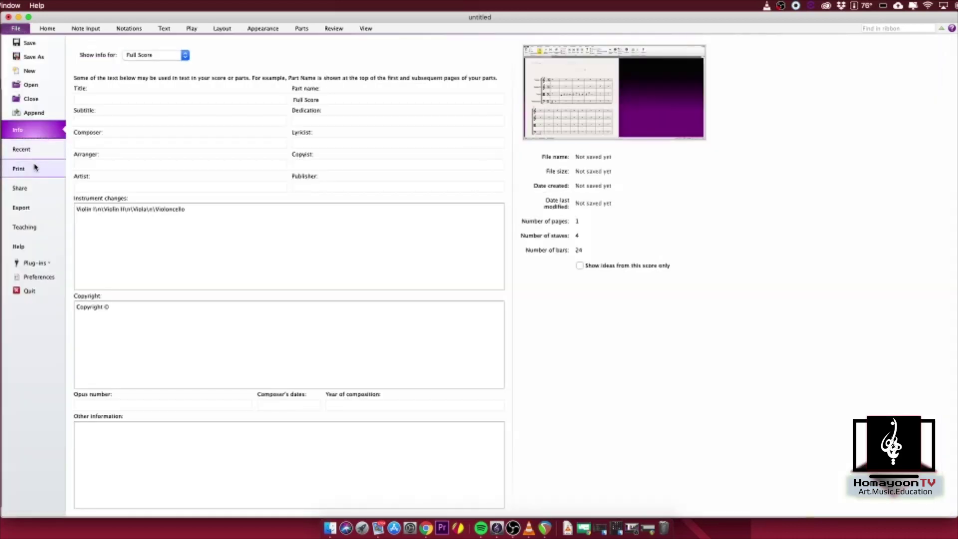
{"action": "key", "text": "Escape"}
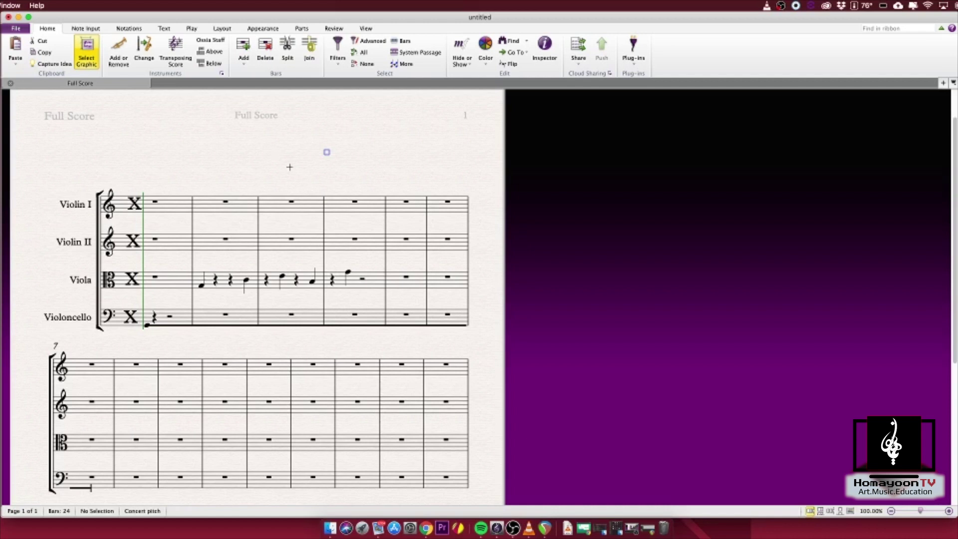
{"action": "left_click_drag", "start_coordinate": [327, 150], "coordinate": [262, 164]}
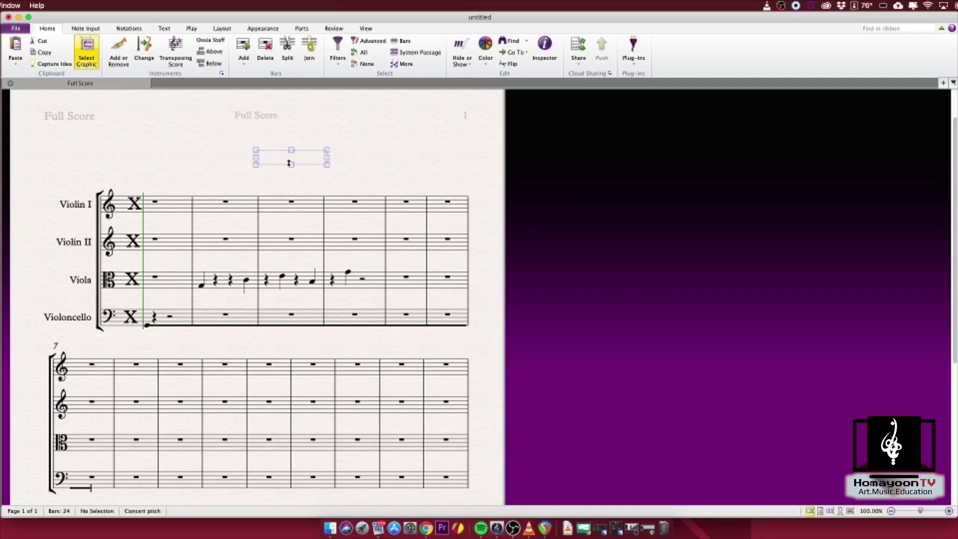
{"action": "key", "text": "Return"}
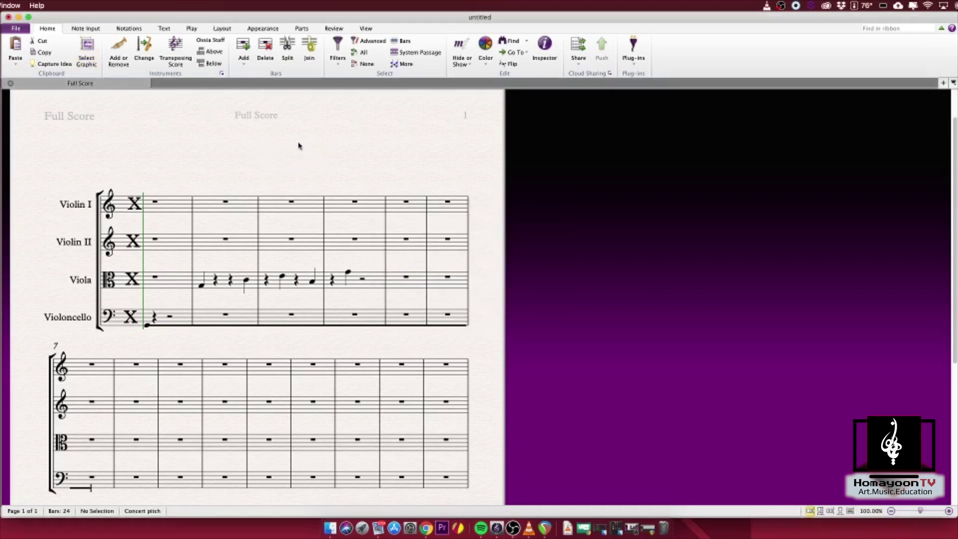
Open the graphics export settings for the score.
{"action": "left_click", "coordinate": [18, 30]}
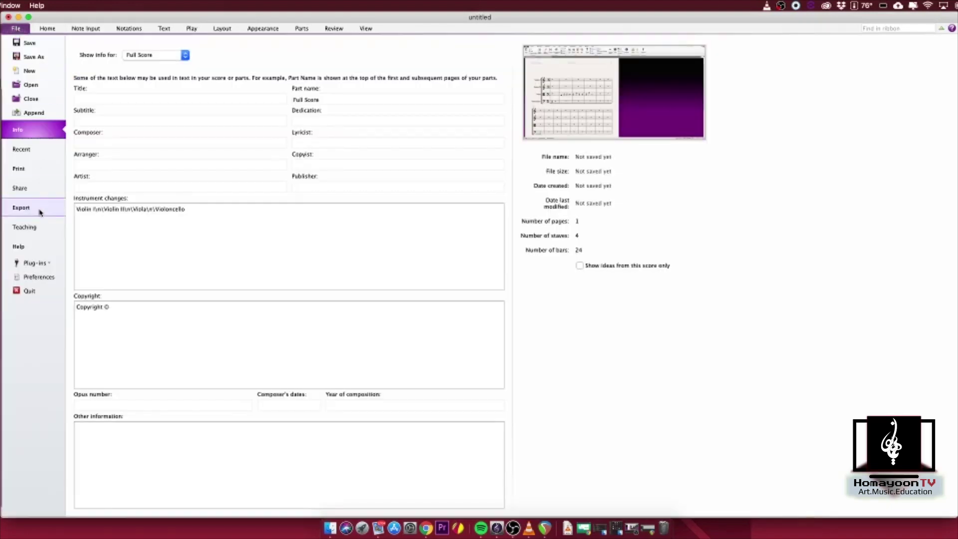
{"action": "left_click", "coordinate": [36, 208]}
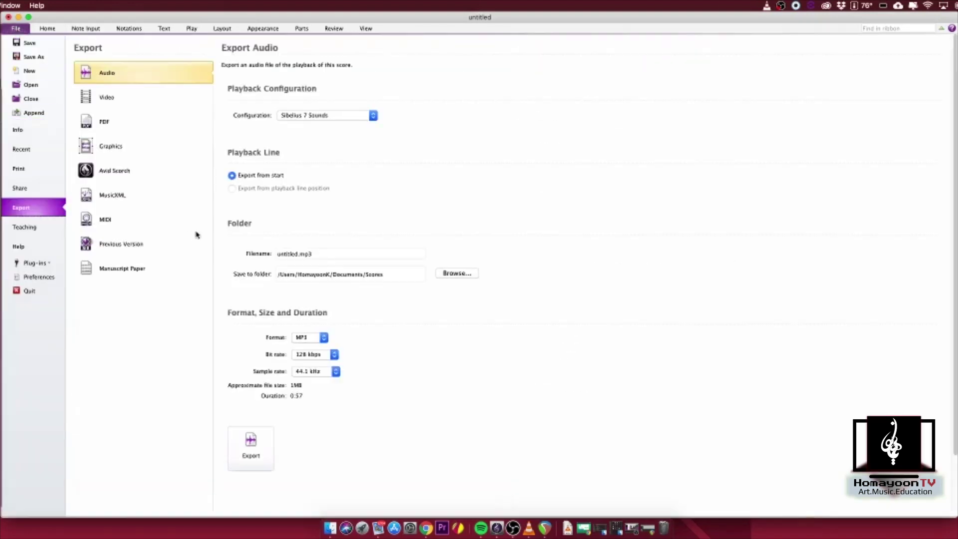
{"action": "left_click", "coordinate": [164, 146]}
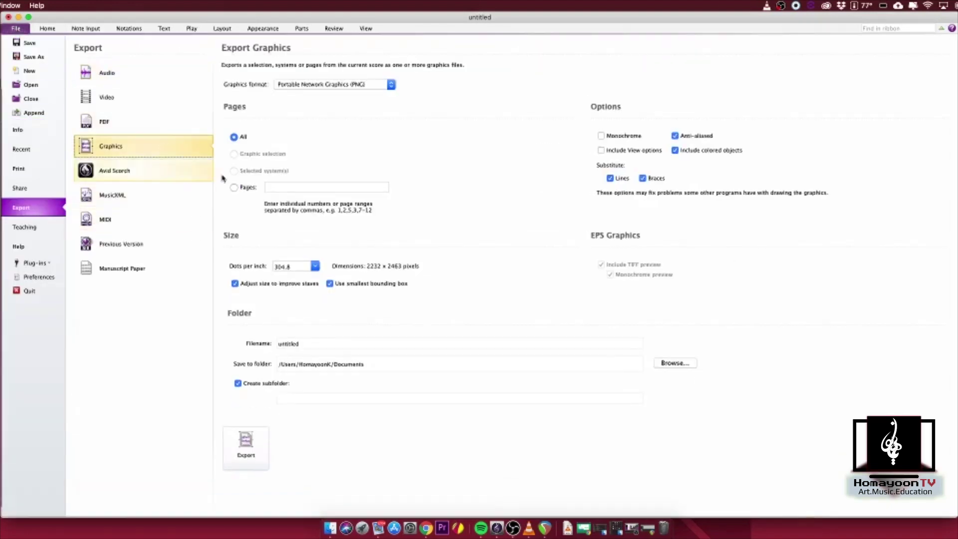
Try the Scalable Vector Graphic (SVG) export format, and switch back to Portable Network Graphics (PNG).
{"action": "left_click", "coordinate": [340, 85]}
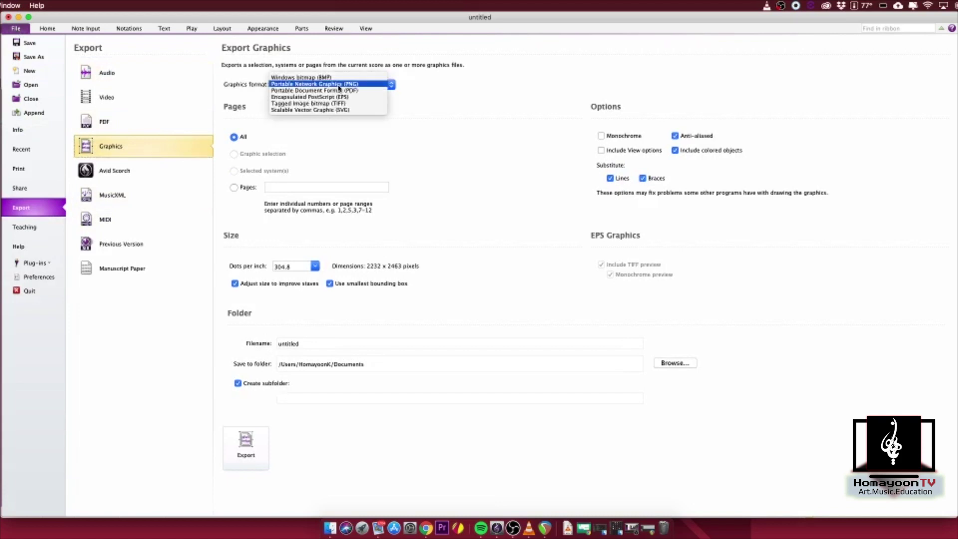
{"action": "left_click", "coordinate": [373, 110]}
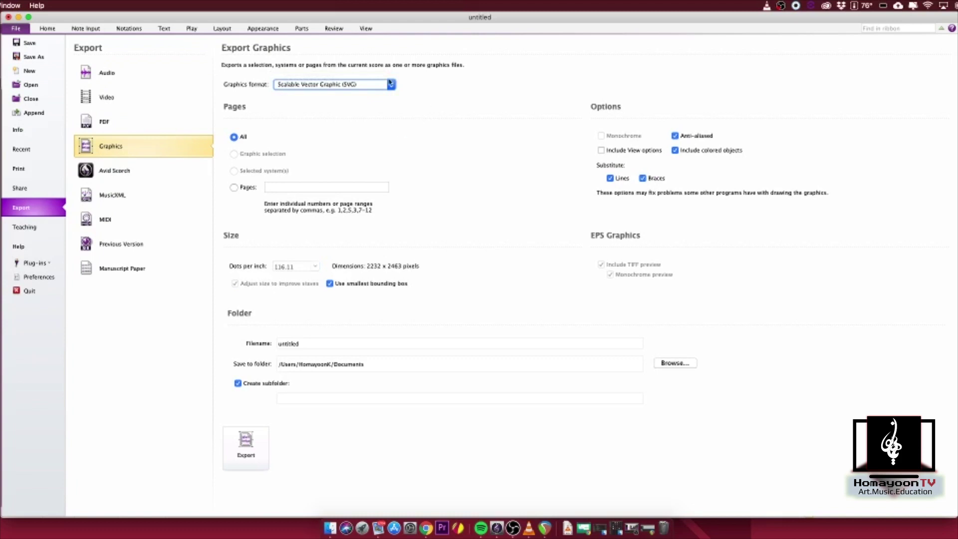
{"action": "left_click", "coordinate": [357, 85]}
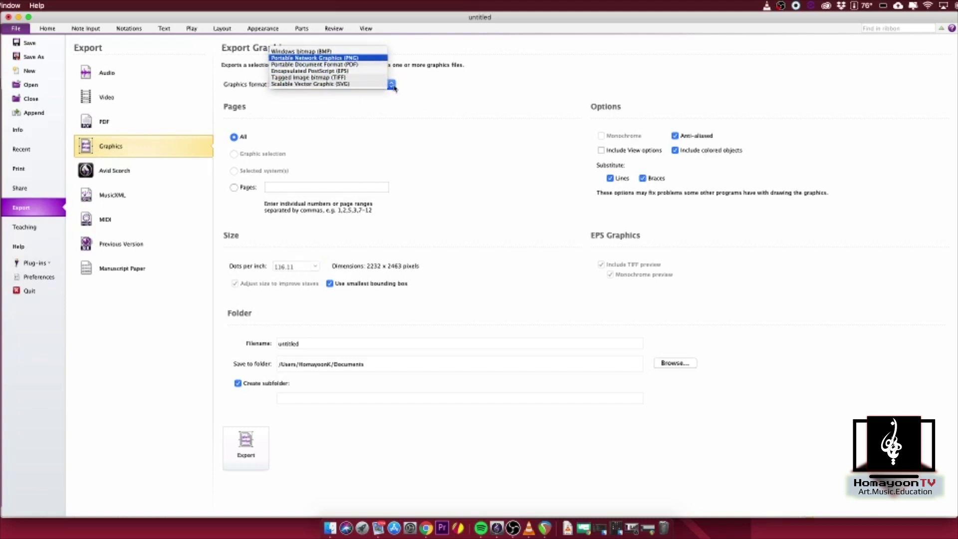
{"action": "left_click", "coordinate": [371, 59]}
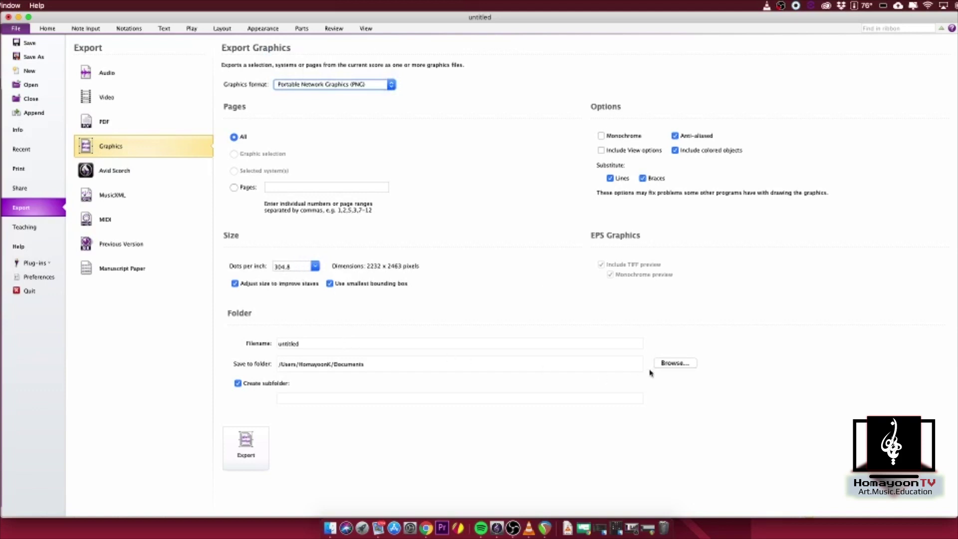
Browse for the export destination and go to the "export test" folder inside Homayoon TV's "Non-Metirc notation" folder.
{"action": "left_click", "coordinate": [683, 363]}
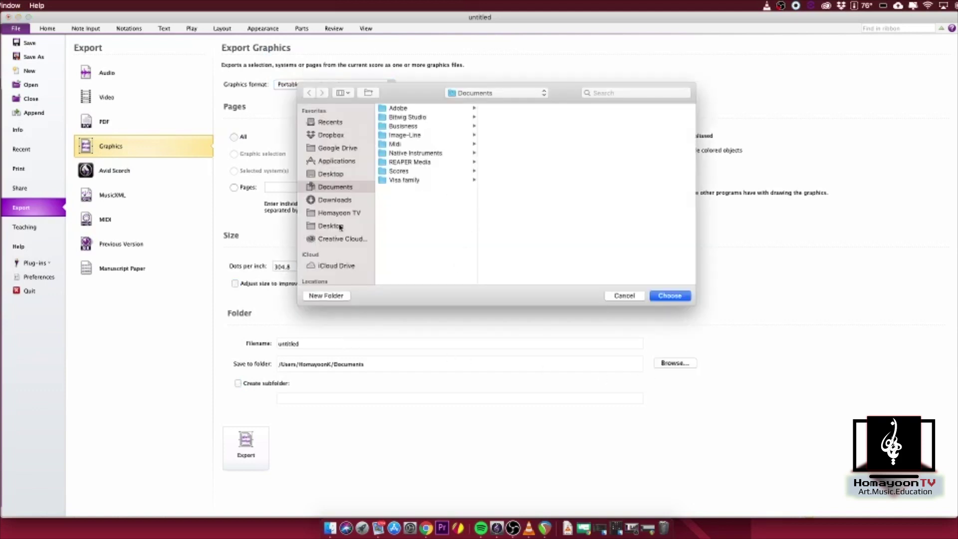
{"action": "left_click", "coordinate": [347, 213]}
{"action": "left_click", "coordinate": [416, 135]}
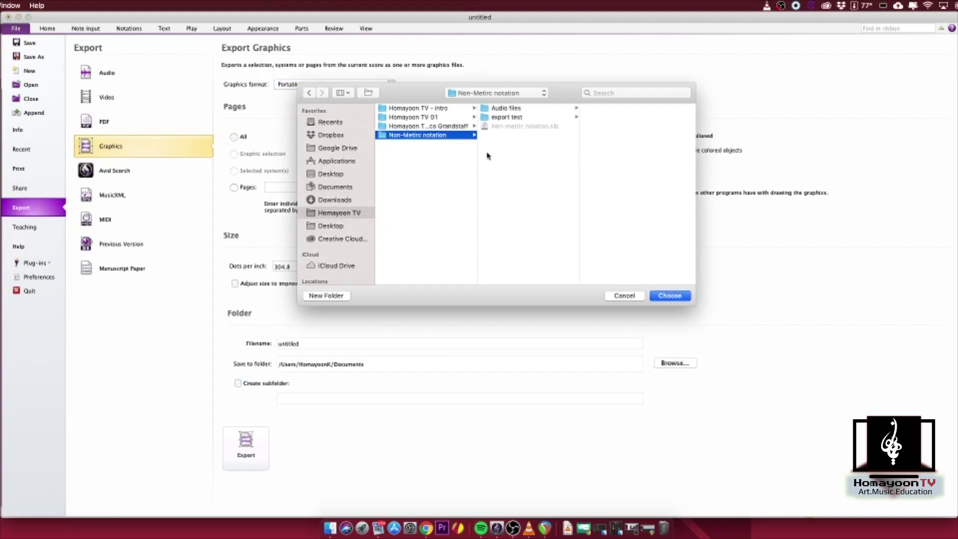
{"action": "left_click", "coordinate": [525, 117]}
Create a new folder named "Homayoon TV export" inside "export test".
{"action": "left_click", "coordinate": [317, 295]}
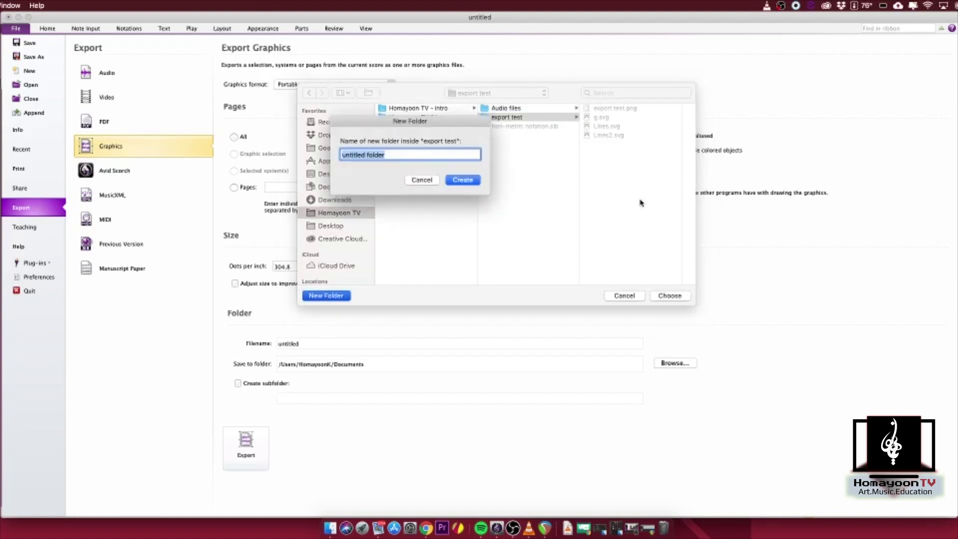
{"action": "key", "text": "BackSpace"}
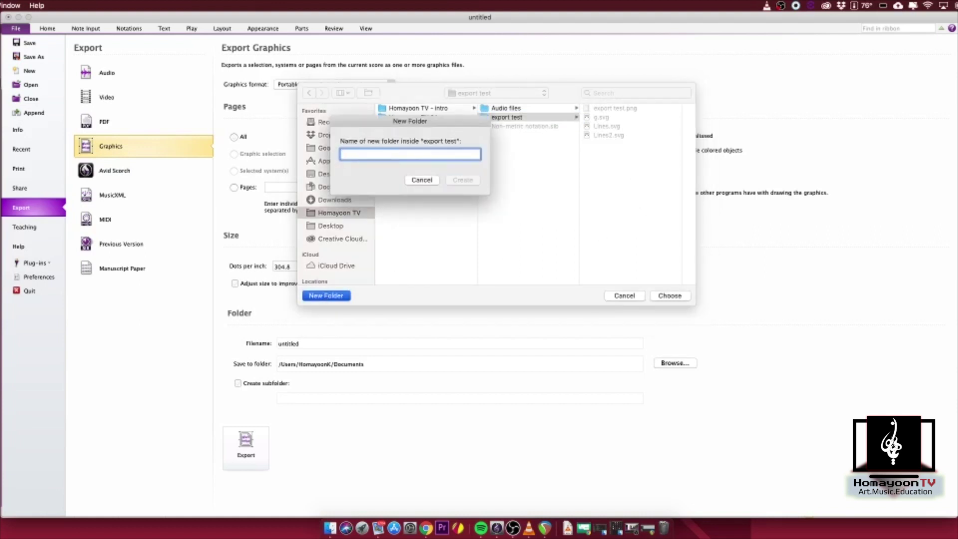
{"action": "type", "text": "Homayoon Tv export"}
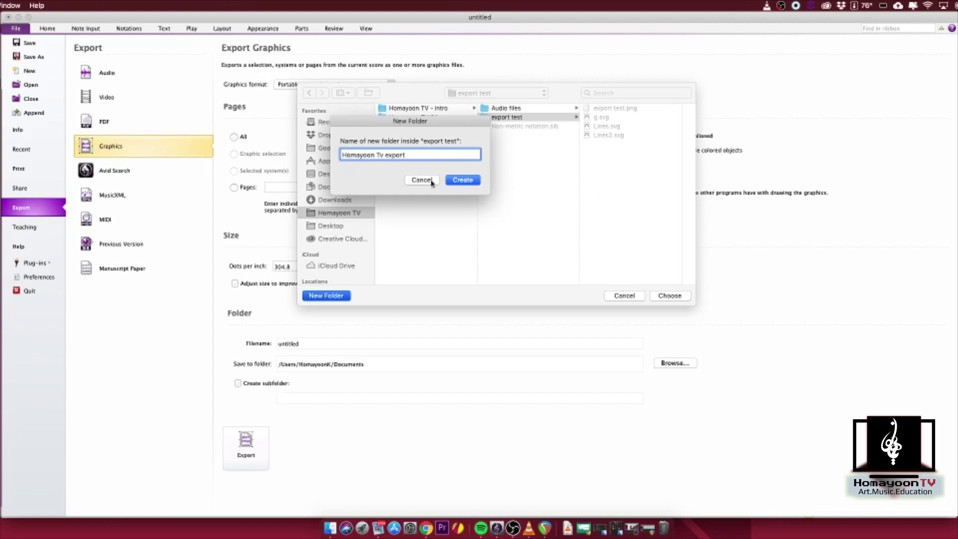
{"action": "key", "text": "BackSpace"}
{"action": "type", "text": "V"}
{"action": "left_click", "coordinate": [459, 179]}
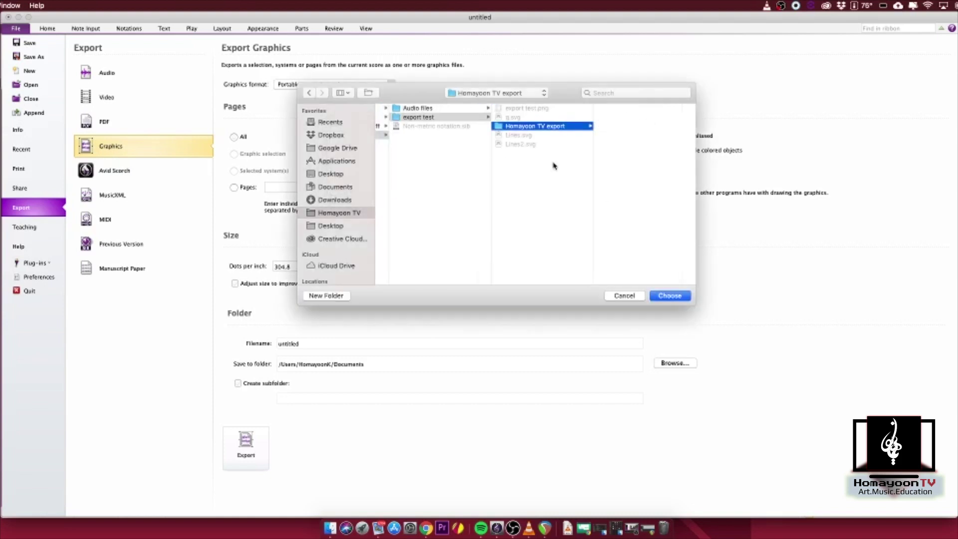
Export the score as a PNG named HTV, in an HTV subfolder of the "Homayoon TV export" folder.
{"action": "left_click", "coordinate": [669, 296]}
{"action": "double_click", "coordinate": [354, 342]}
{"action": "type", "text": "HTV"}
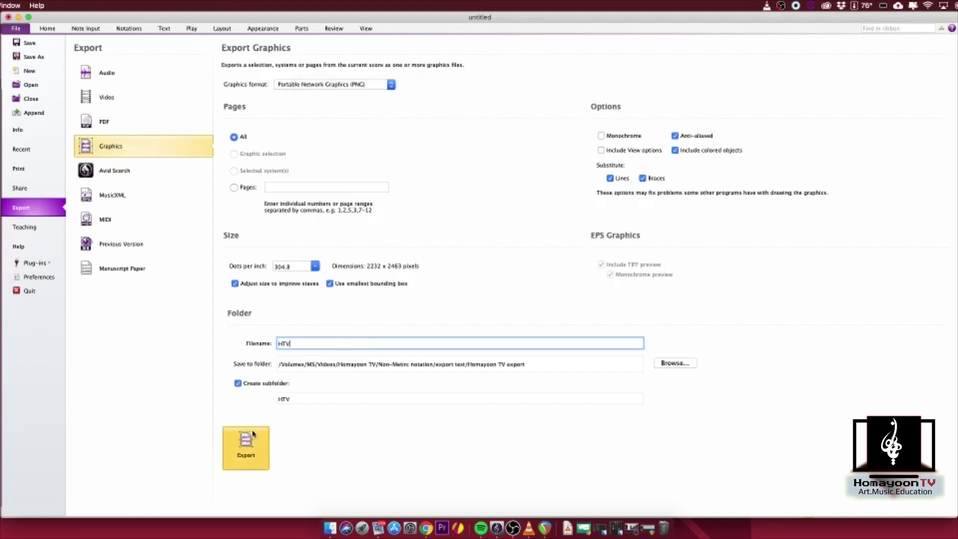
{"action": "left_click", "coordinate": [246, 446]}
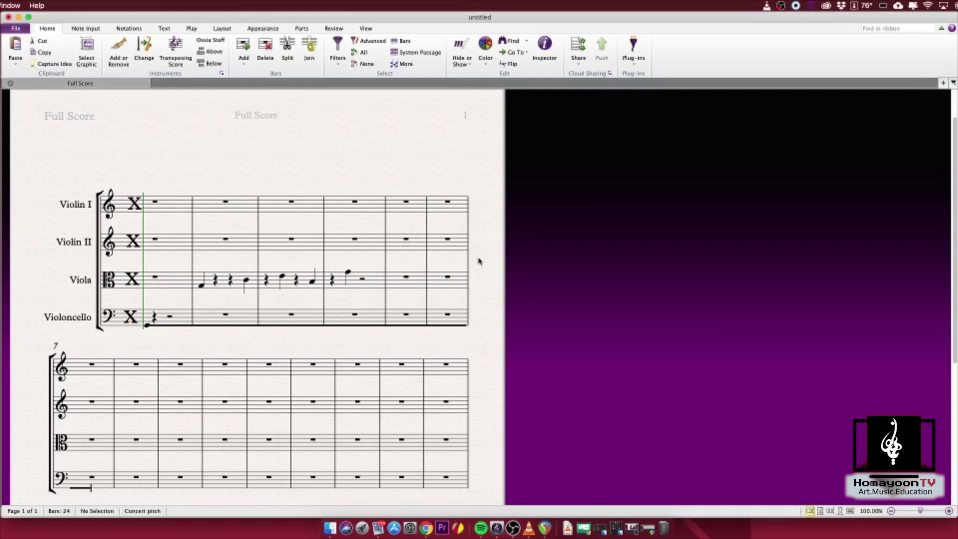
{"action": "left_click", "coordinate": [332, 528]}
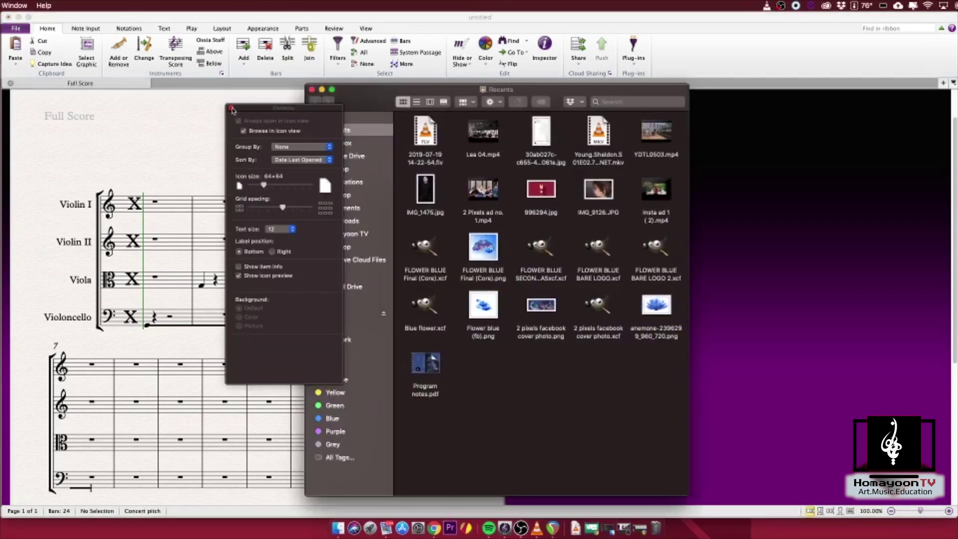
{"action": "left_click", "coordinate": [230, 108]}
{"action": "left_click", "coordinate": [321, 90]}
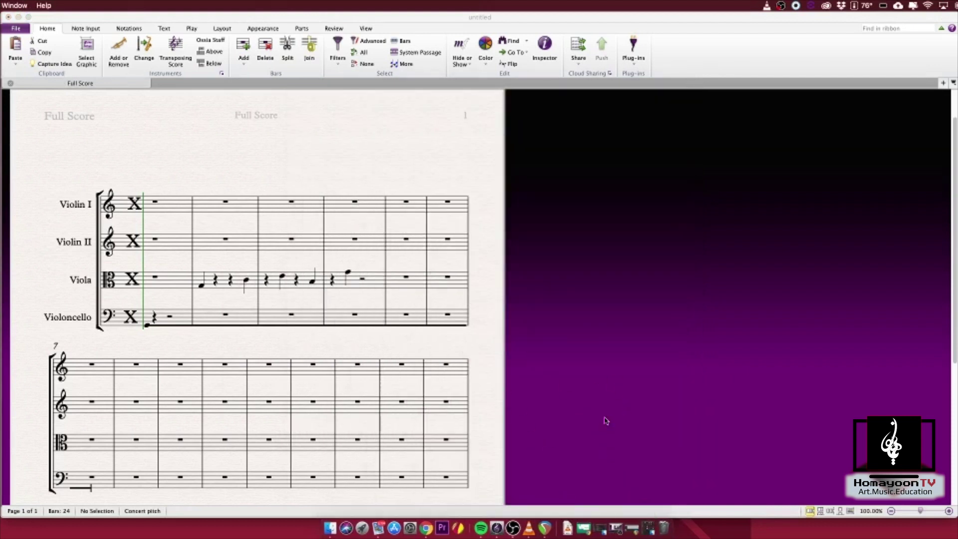
Switch to Gravit Designer and create a new A4 design.
{"action": "left_click", "coordinate": [461, 529]}
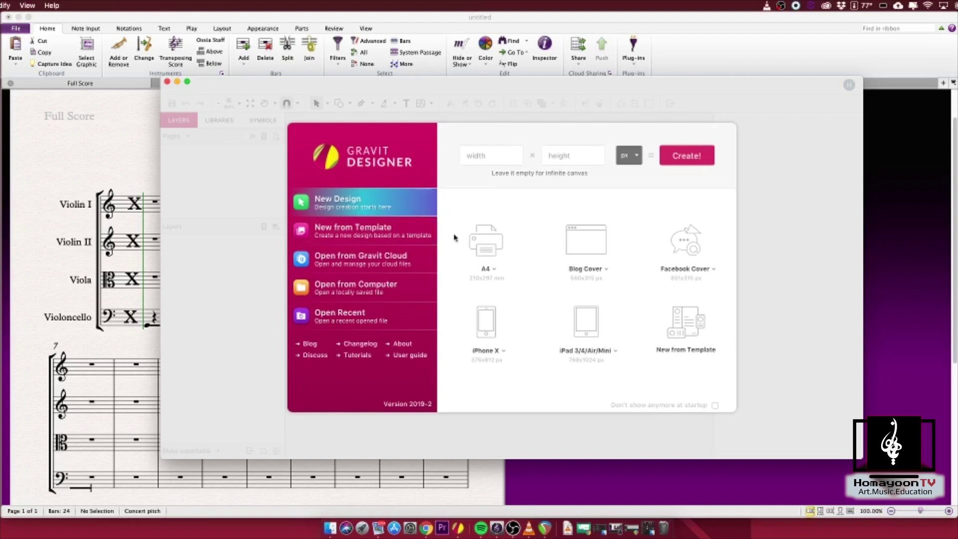
{"action": "left_click", "coordinate": [496, 239]}
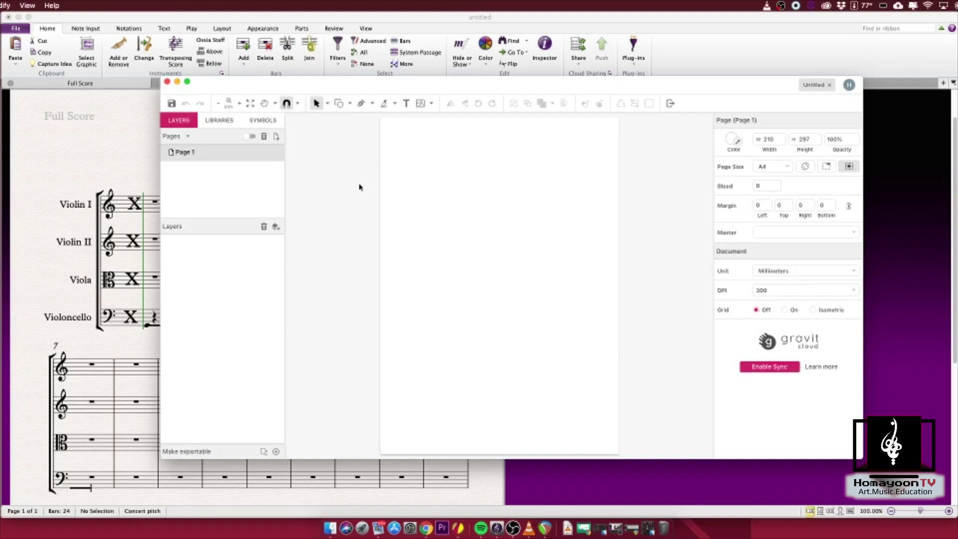
Import HTV.png from the HTV folder inside "Homayoon TV export" and place it on the A4 page.
{"action": "left_click", "coordinate": [0, 5]}
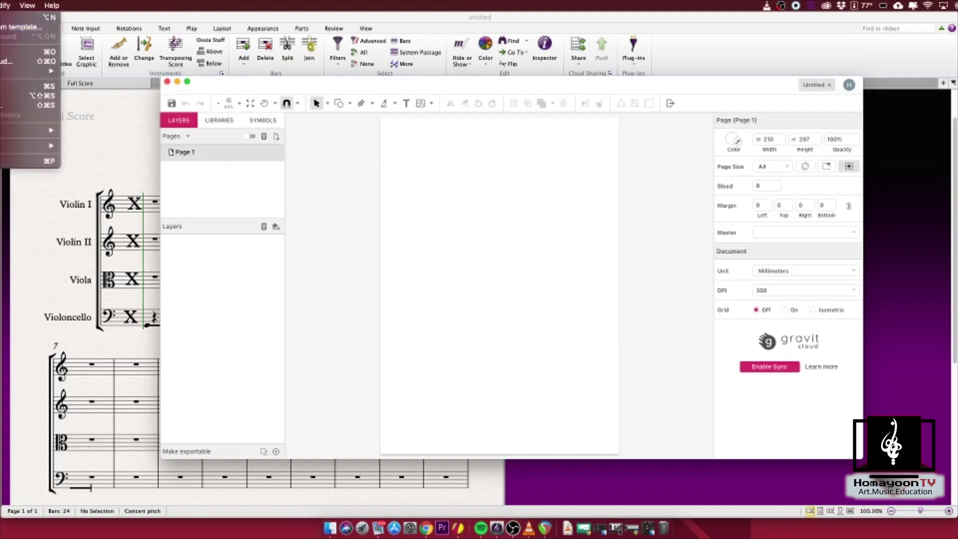
{"action": "mouse_move", "coordinate": [47, 130]}
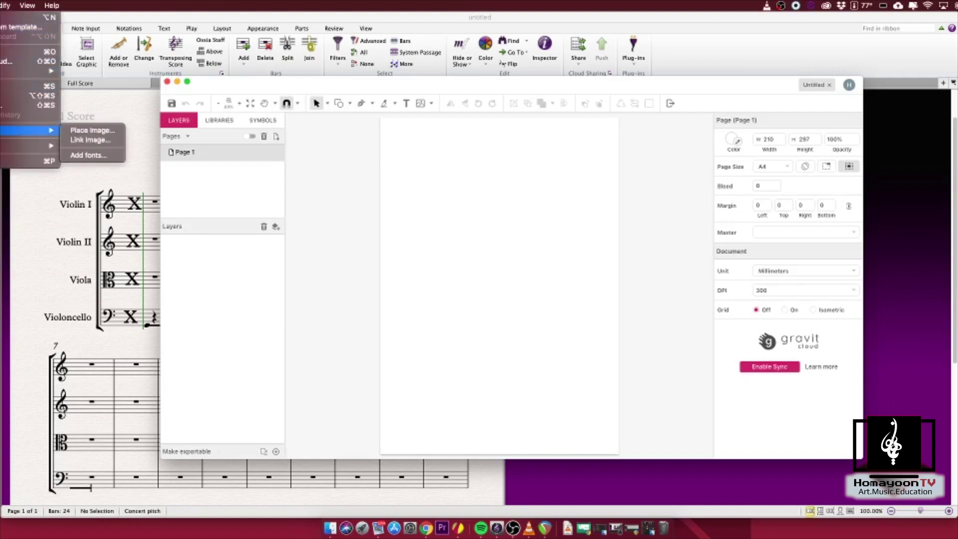
{"action": "left_click", "coordinate": [112, 131]}
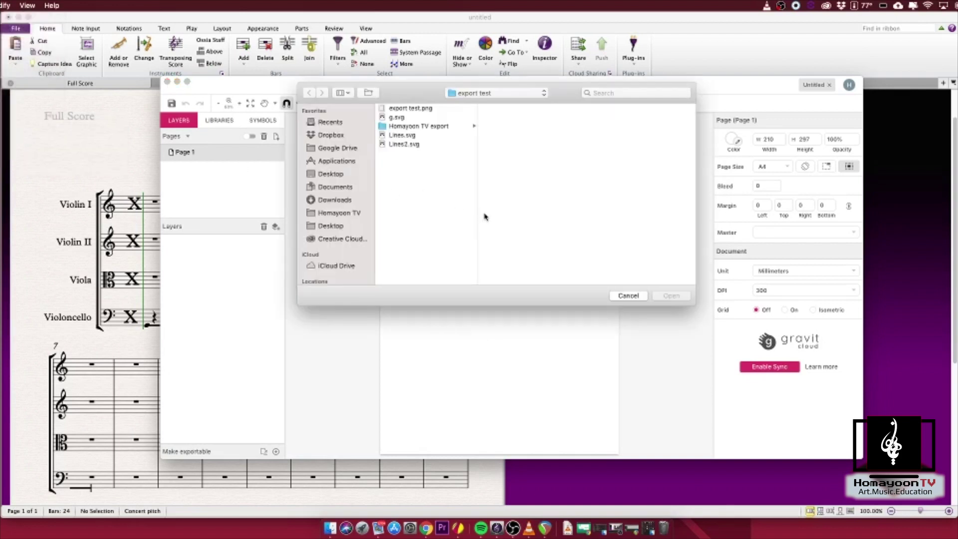
{"action": "left_click", "coordinate": [423, 126]}
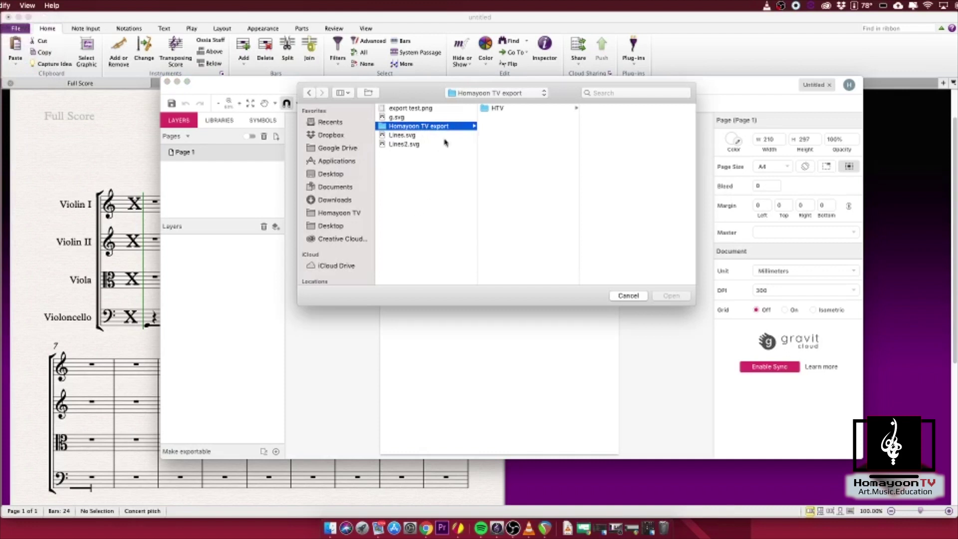
{"action": "left_click", "coordinate": [516, 108]}
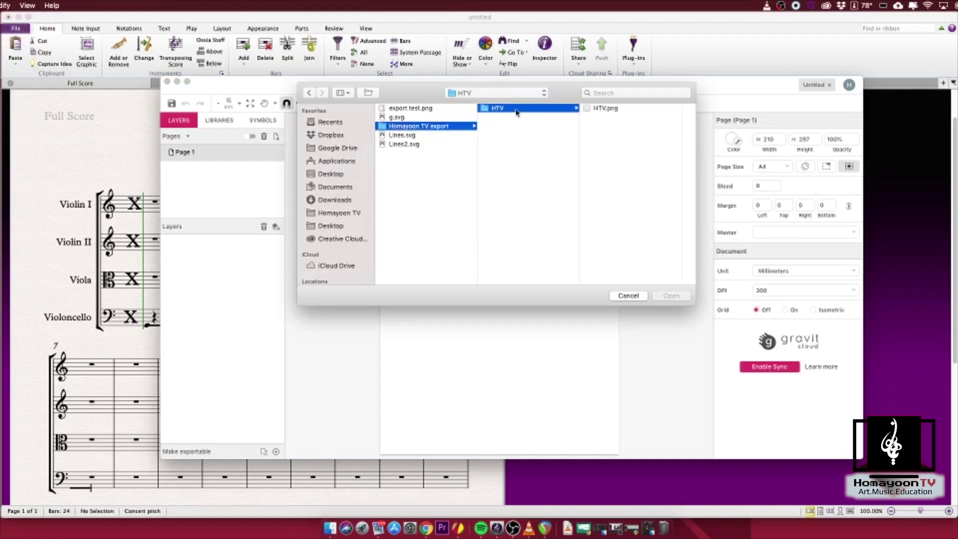
{"action": "left_click", "coordinate": [609, 109]}
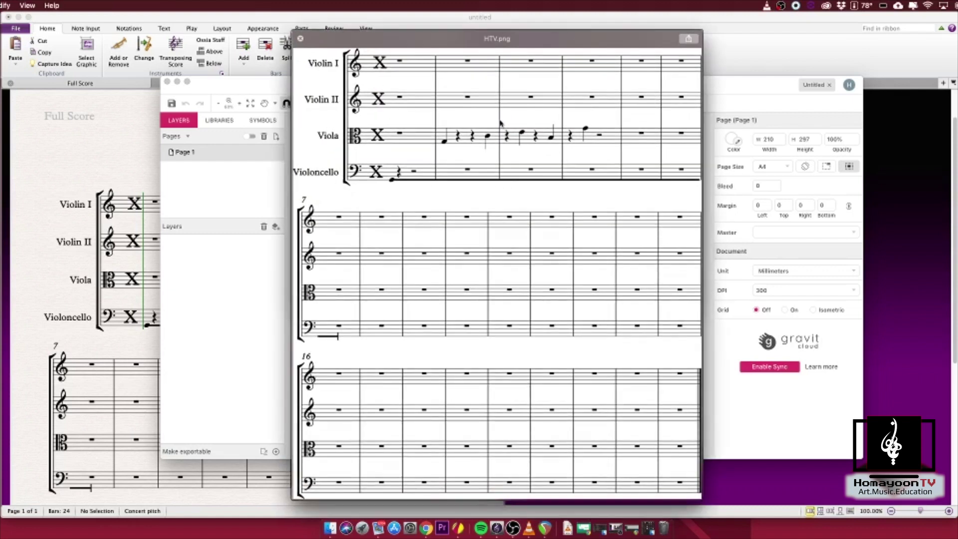
{"action": "key", "text": "space"}
{"action": "key", "text": "Return"}
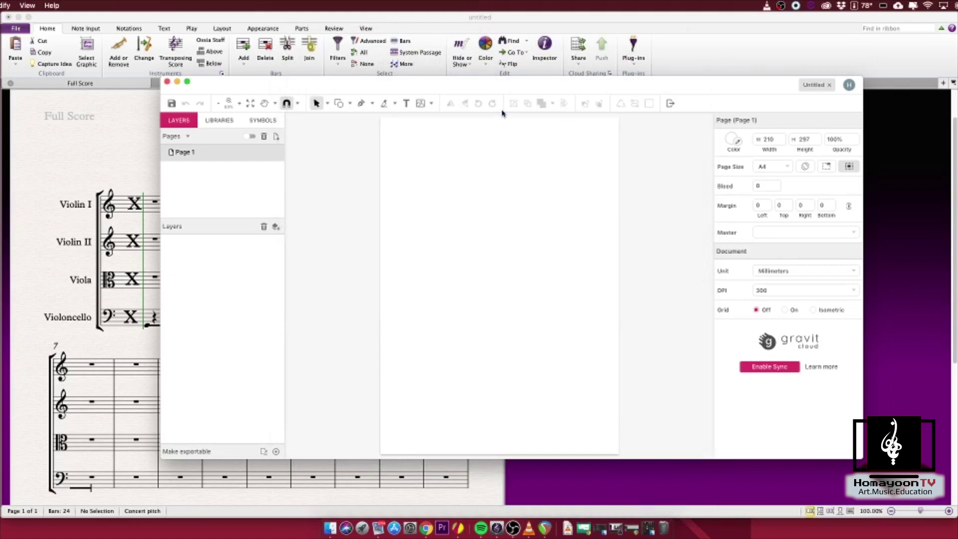
{"action": "left_click", "coordinate": [511, 135]}
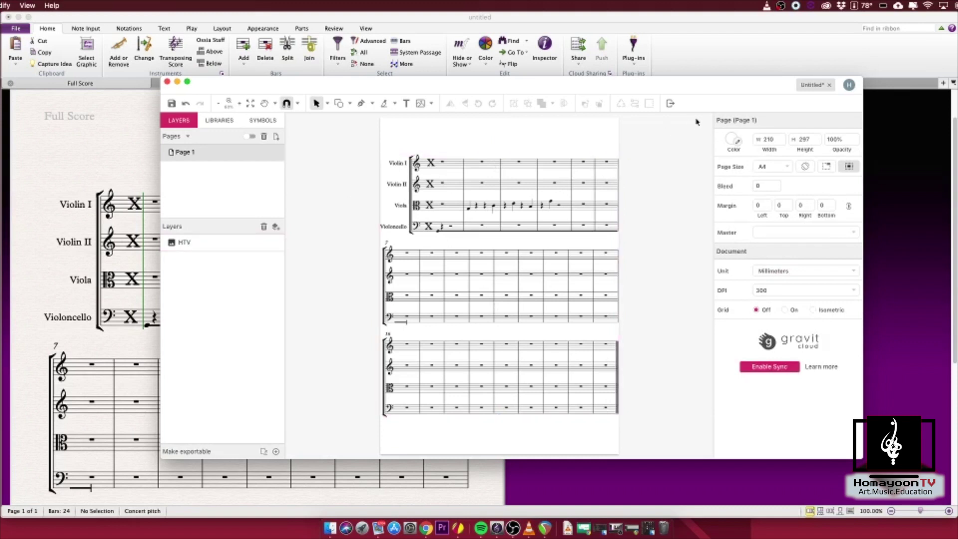
Lock the HTV image layer.
{"action": "left_click", "coordinate": [503, 213]}
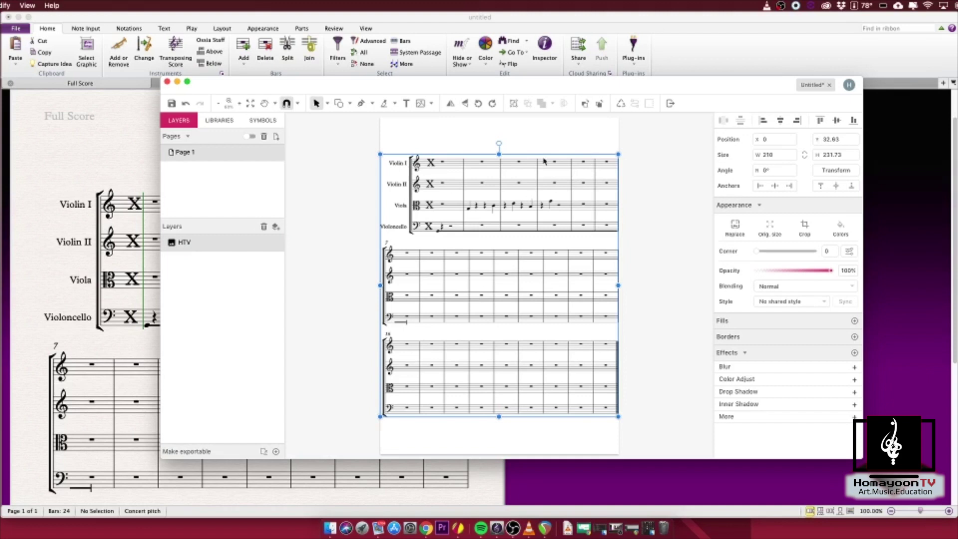
{"action": "left_click", "coordinate": [243, 255]}
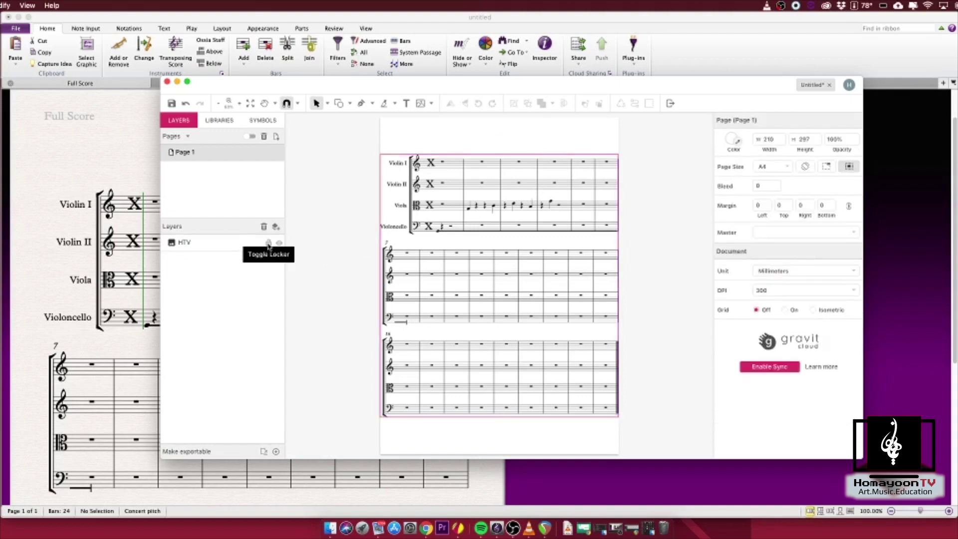
{"action": "left_click", "coordinate": [268, 243]}
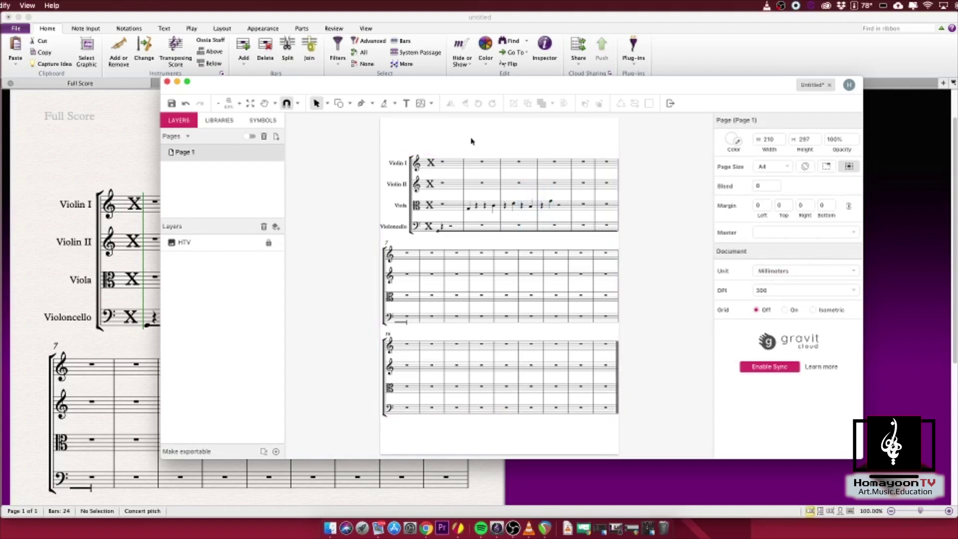
Draw a Freehand curve about 72 mm long through the Viola notes in bars 2 to 4.
{"action": "left_click_drag", "start_coordinate": [514, 248], "coordinate": [466, 218]}
{"action": "scroll", "coordinate": [561, 215], "scroll_direction": "up", "scroll_amount": 5}
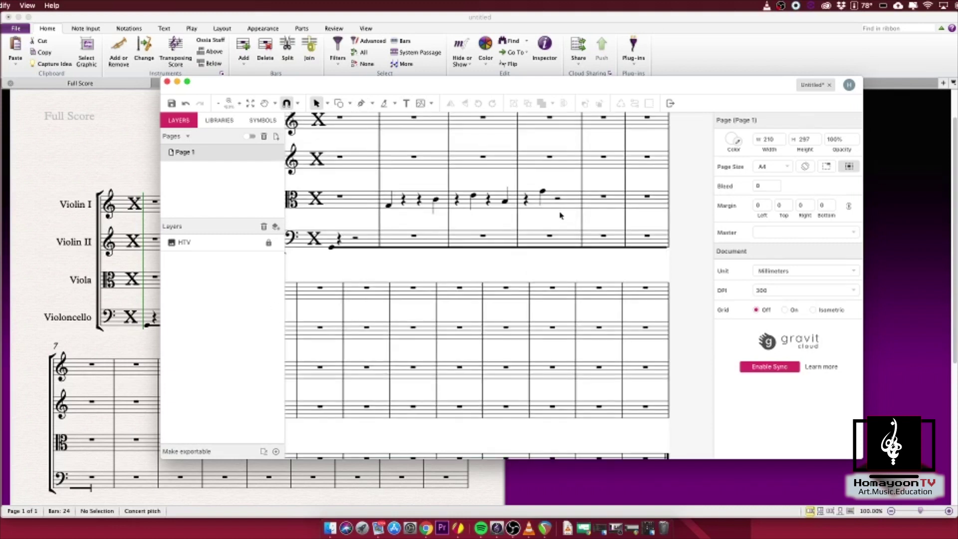
{"action": "scroll", "coordinate": [478, 286], "scroll_direction": "up", "scroll_amount": 2}
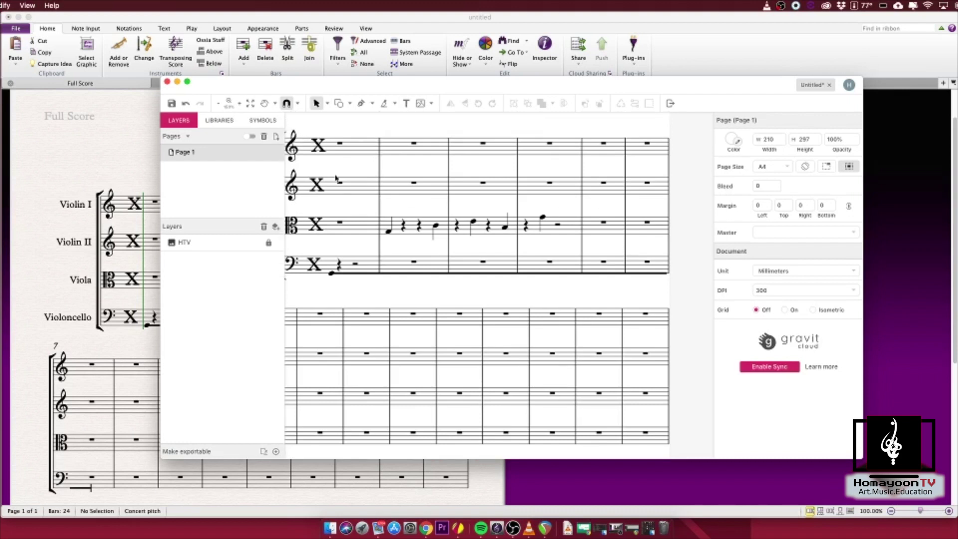
{"action": "left_click", "coordinate": [264, 103]}
{"action": "left_click_drag", "start_coordinate": [447, 190], "coordinate": [479, 211]}
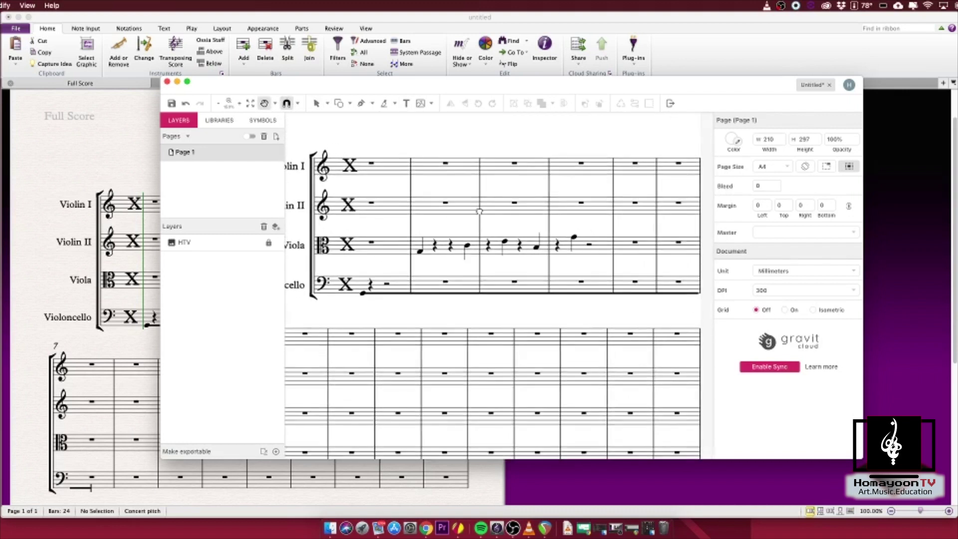
{"action": "left_click", "coordinate": [373, 104]}
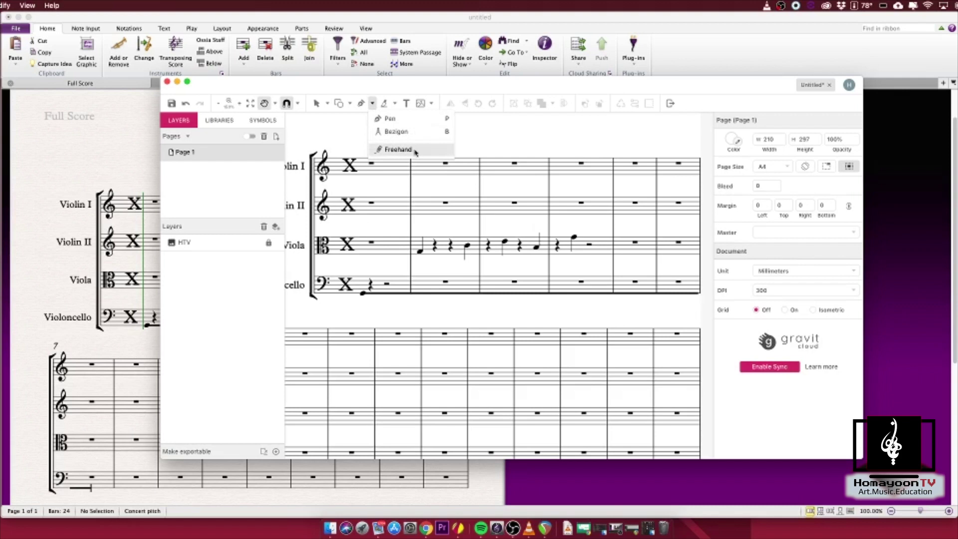
{"action": "left_click", "coordinate": [398, 149]}
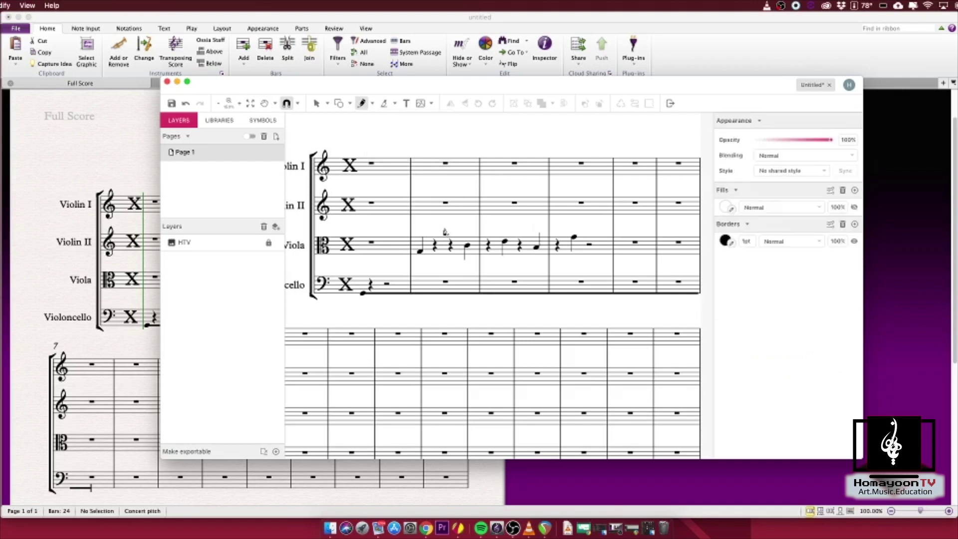
{"action": "mouse_move", "coordinate": [420, 255]}
{"action": "left_mouse_down"}
{"action": "mouse_move", "coordinate": [426, 245]}
{"action": "mouse_move", "coordinate": [573, 241]}
{"action": "left_mouse_up"}
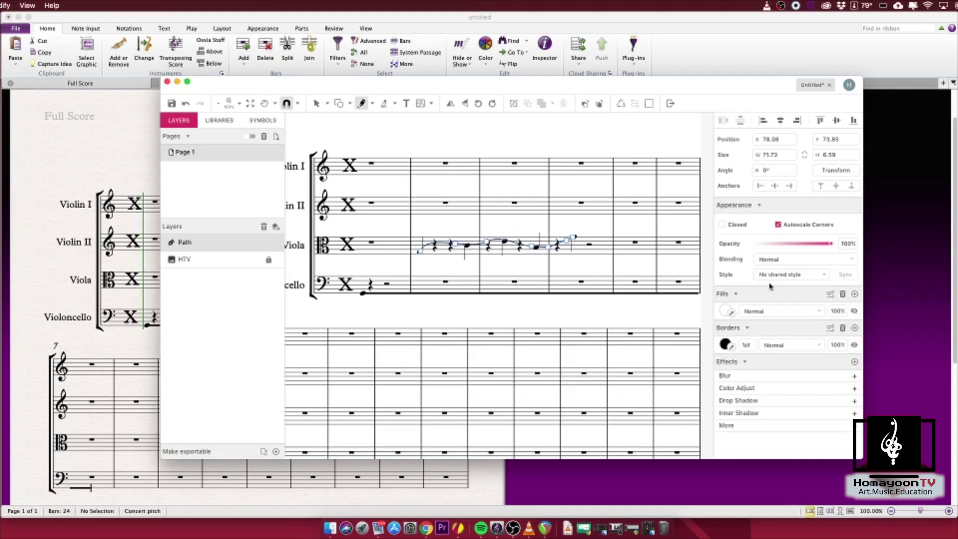
Try to change the border width of the freehand curve on the Viola staff.
{"action": "left_click", "coordinate": [748, 345]}
{"action": "type", "text": "4"}
{"action": "left_click", "coordinate": [476, 234]}
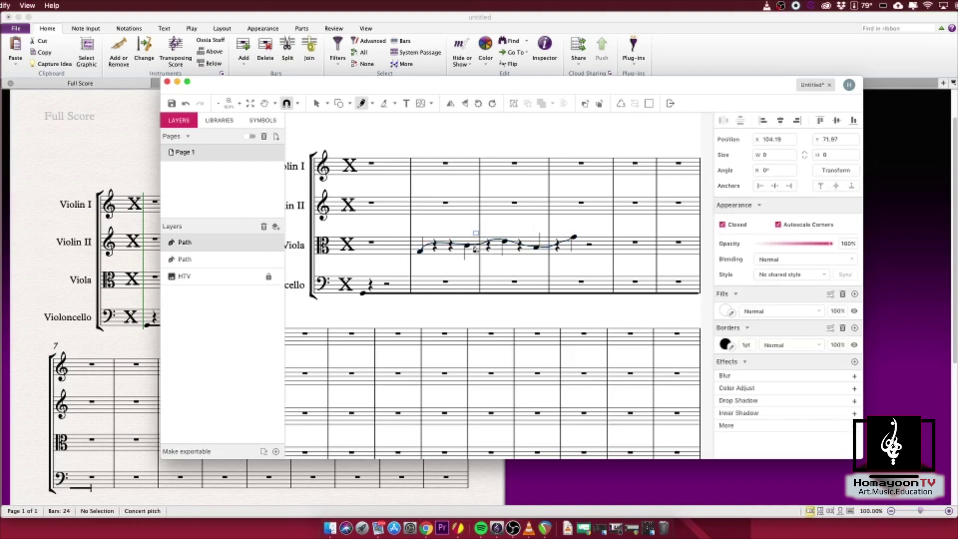
Select the freehand curve over the Viola notes and set its border width to 2 pt.
{"action": "key", "text": "v"}
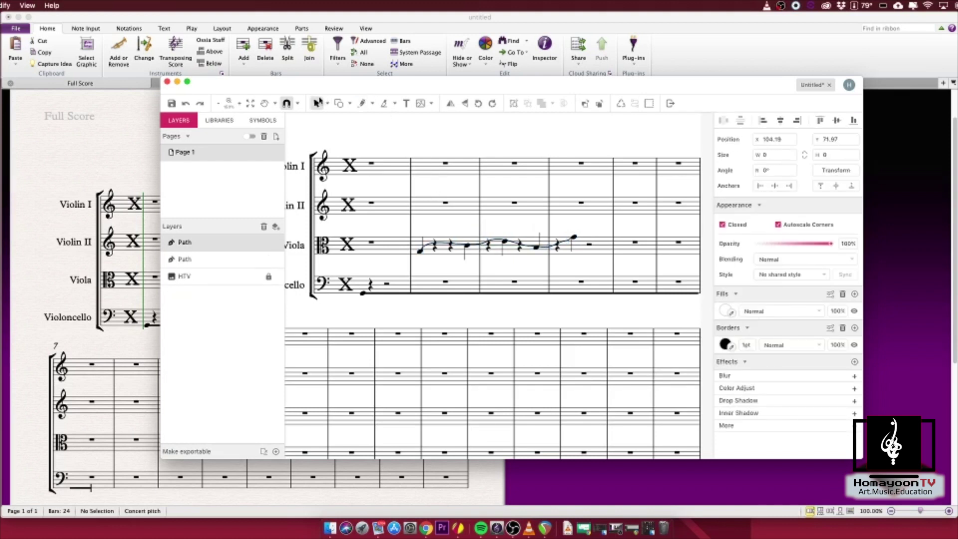
{"action": "left_click", "coordinate": [482, 249]}
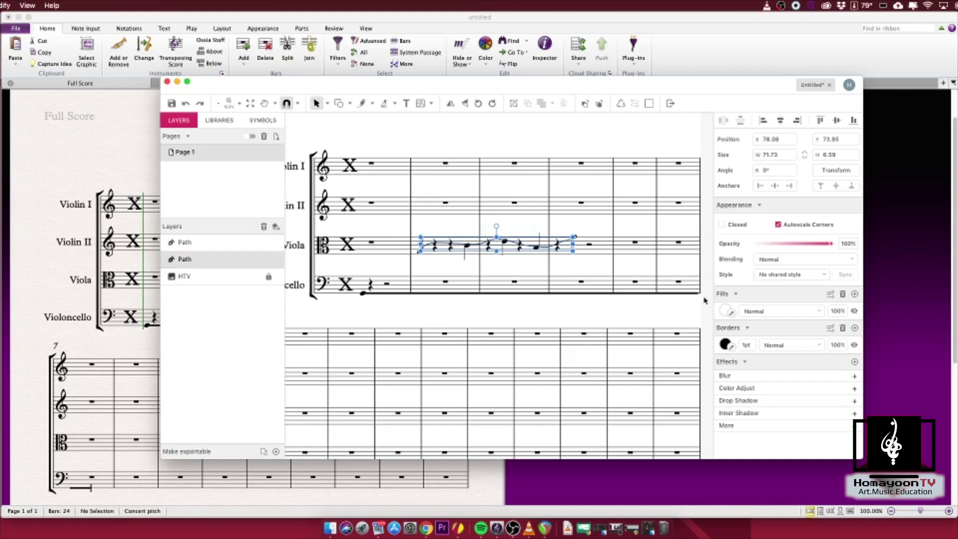
{"action": "left_click", "coordinate": [757, 328]}
{"action": "left_click", "coordinate": [747, 328]}
{"action": "left_click", "coordinate": [624, 225]}
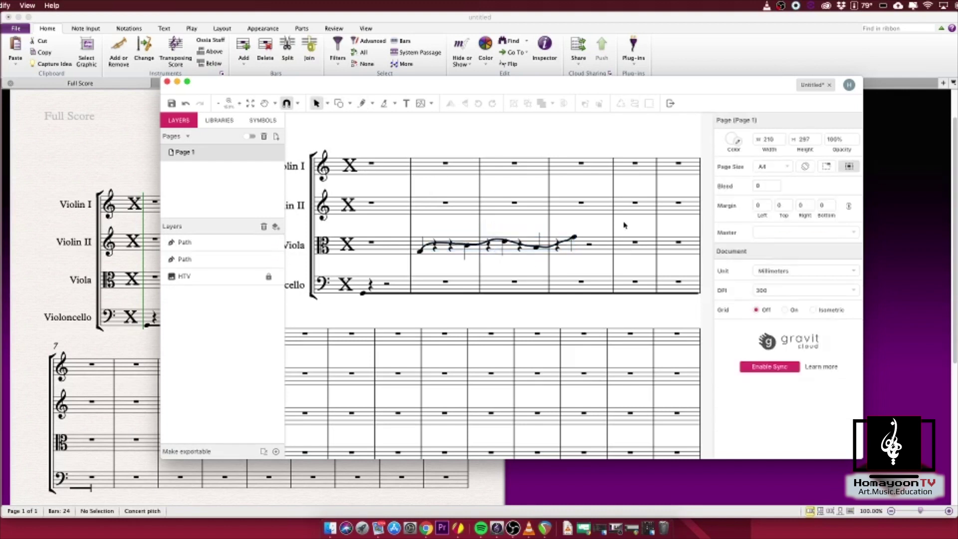
Try the Closed option on the Viola curve, and switch it off again.
{"action": "left_click", "coordinate": [471, 246]}
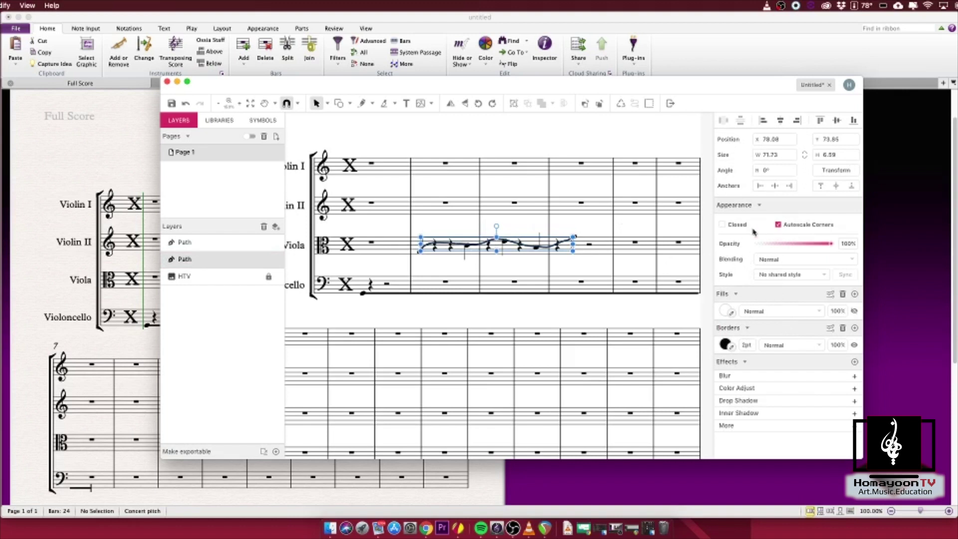
{"action": "left_click_drag", "start_coordinate": [417, 219], "coordinate": [576, 276]}
{"action": "double_click", "coordinate": [545, 231]}
{"action": "key", "text": "Escape"}
{"action": "left_click", "coordinate": [723, 225]}
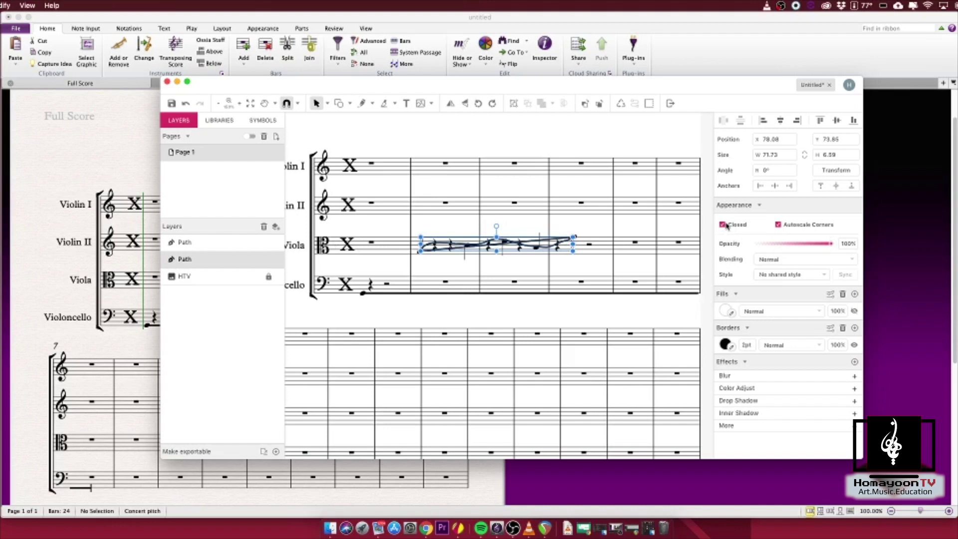
{"action": "left_click", "coordinate": [724, 225]}
{"action": "left_click", "coordinate": [589, 234]}
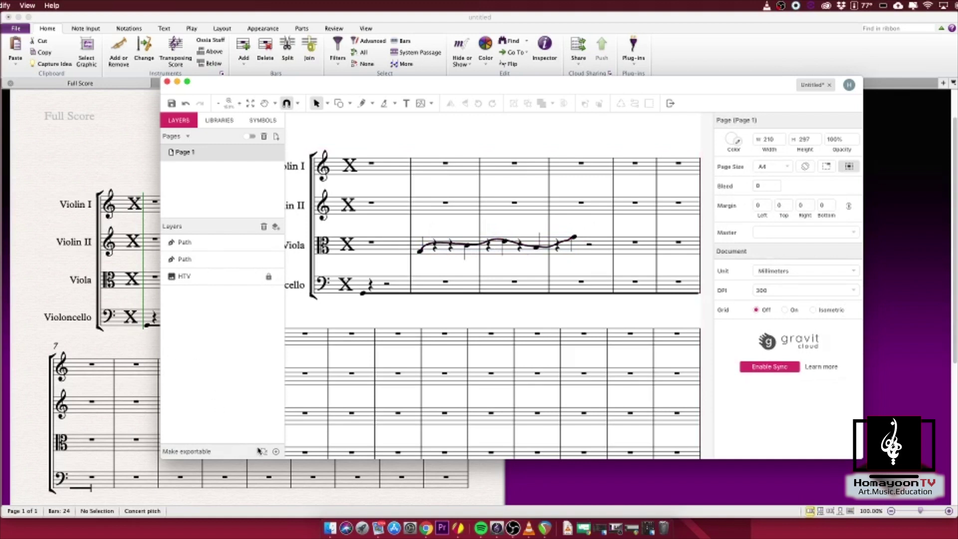
Delete the stray zero-size path layer above the Viola curve's layer.
{"action": "left_click", "coordinate": [210, 244]}
{"action": "left_click", "coordinate": [207, 261]}
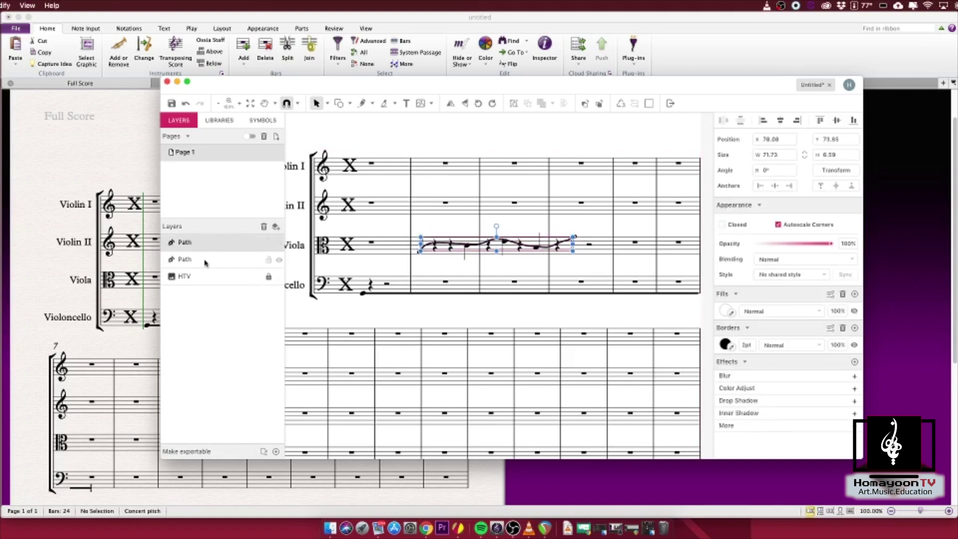
{"action": "left_click", "coordinate": [207, 244]}
{"action": "key", "text": "Delete"}
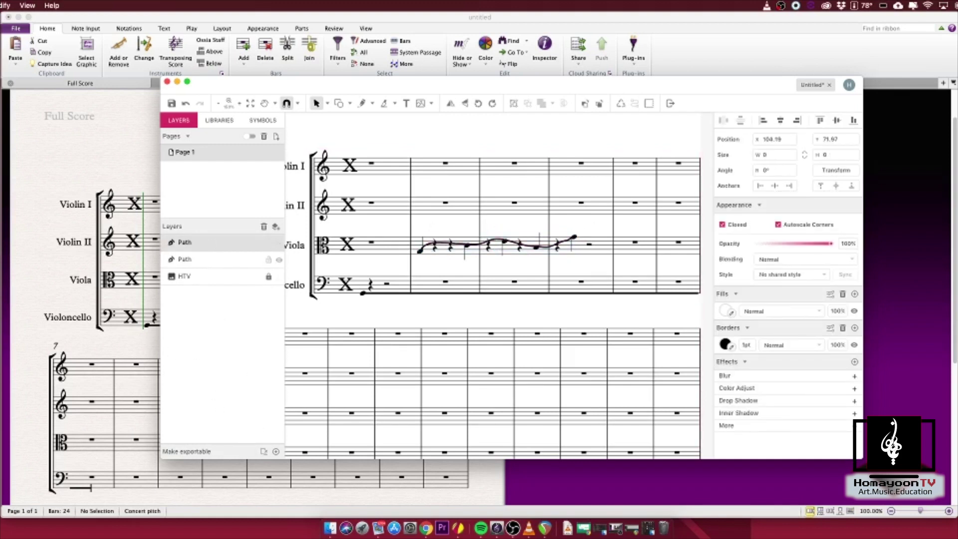
Select the Viola curve's path layer and make it exportable in SVG format at 1x size.
{"action": "left_click", "coordinate": [208, 246]}
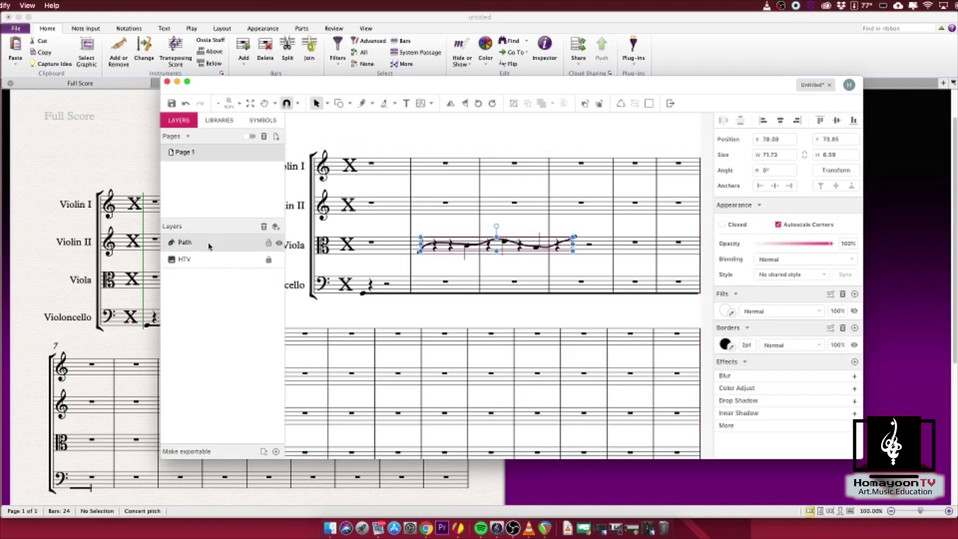
{"action": "left_click", "coordinate": [277, 452]}
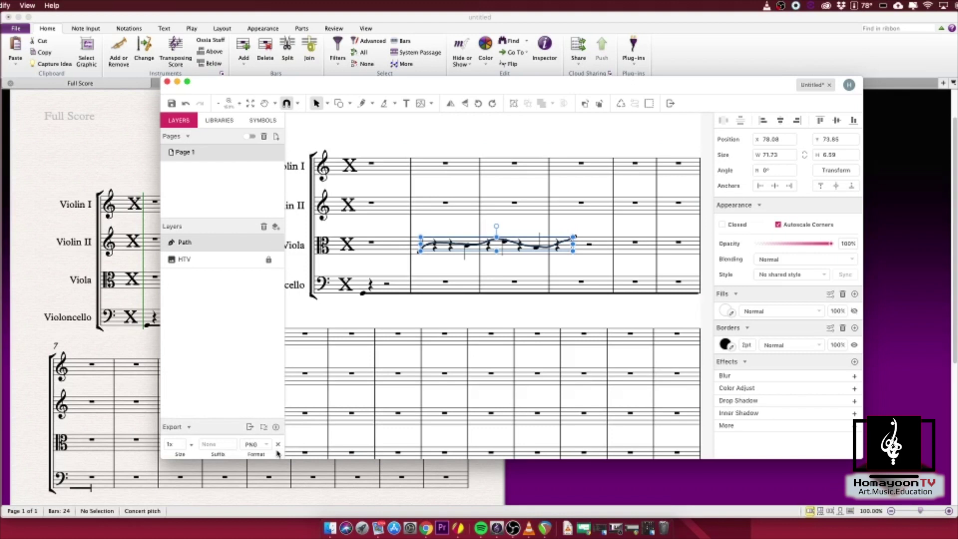
{"action": "key", "text": "Escape"}
{"action": "left_click", "coordinate": [245, 243]}
{"action": "left_click", "coordinate": [253, 443]}
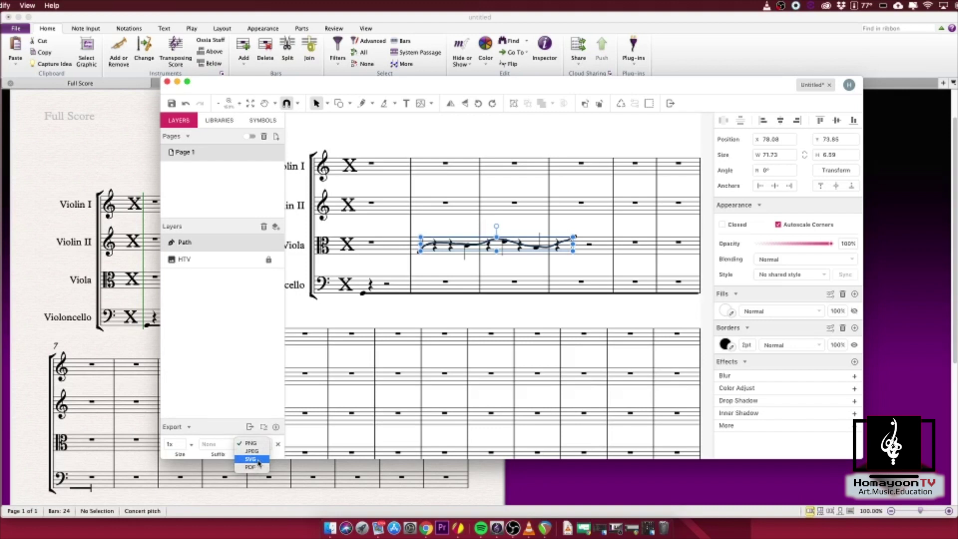
{"action": "left_click", "coordinate": [257, 458]}
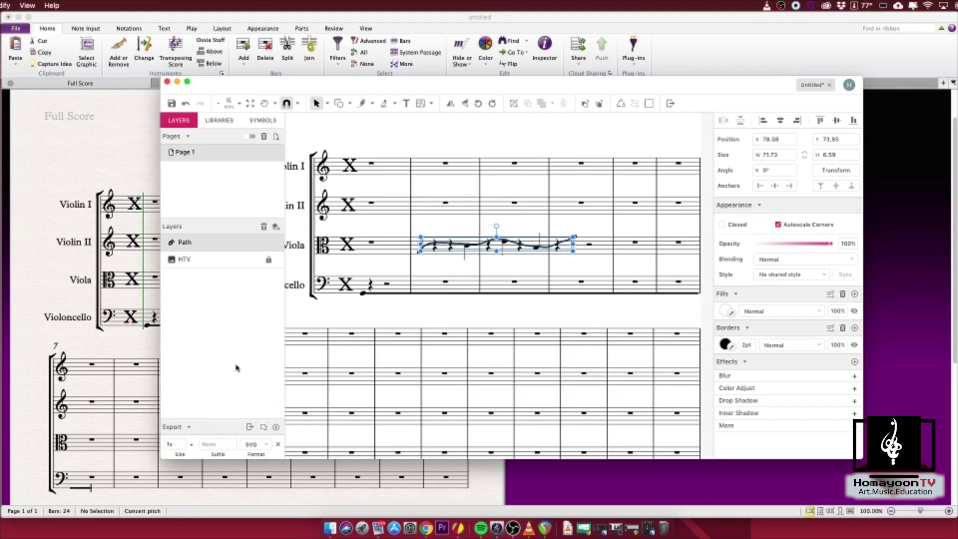
Export the curve as Custom Slur.svg into the HTV folder.
{"action": "left_click", "coordinate": [249, 424]}
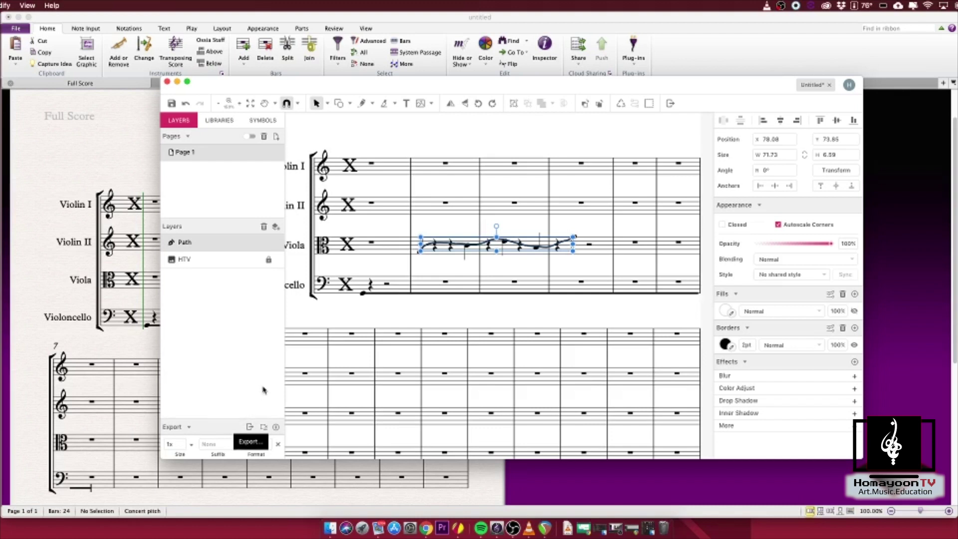
{"action": "left_click", "coordinate": [567, 171]}
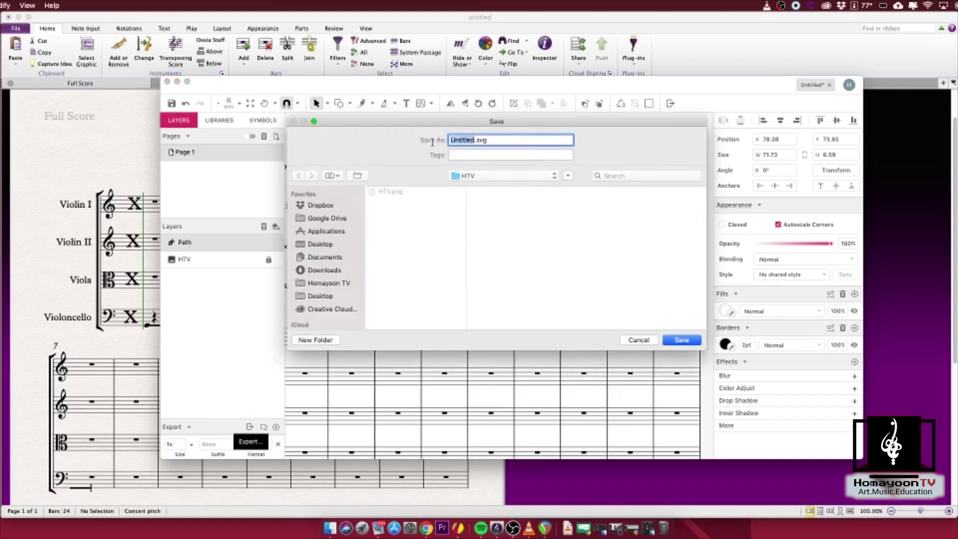
{"action": "type", "text": "Custom Slur"}
{"action": "left_click", "coordinate": [681, 340]}
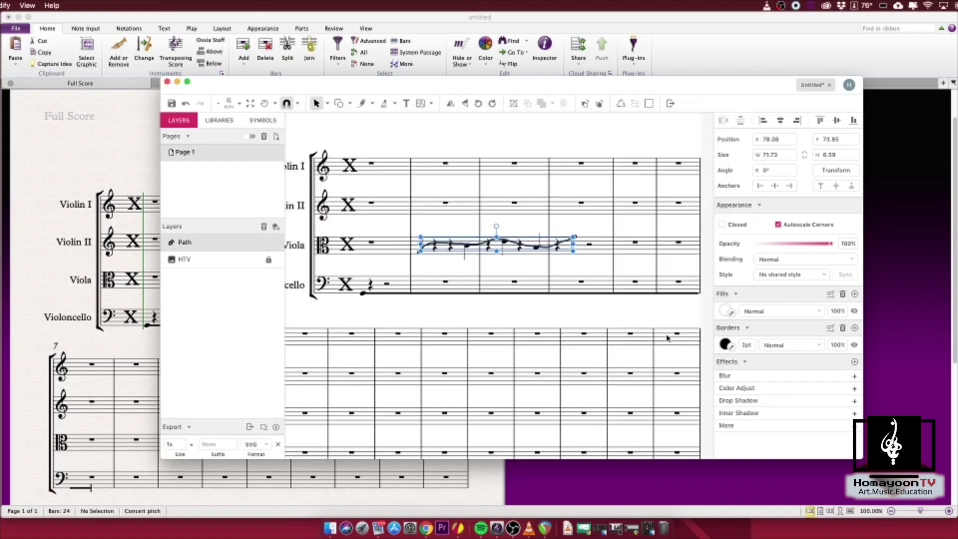
Switch to the Sibelius score and open the file chooser for importing a graphic.
{"action": "left_click", "coordinate": [271, 18]}
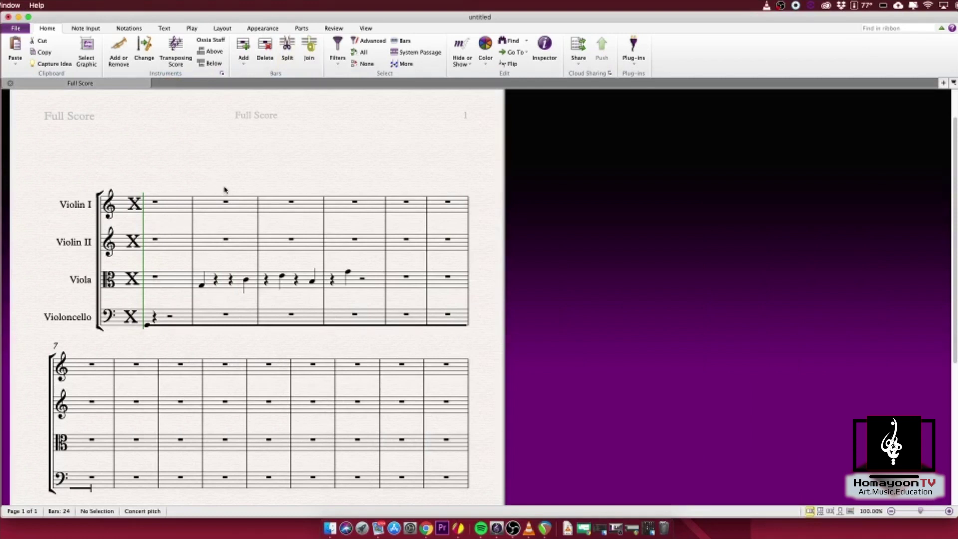
{"action": "left_click", "coordinate": [86, 50]}
{"action": "left_click", "coordinate": [85, 29]}
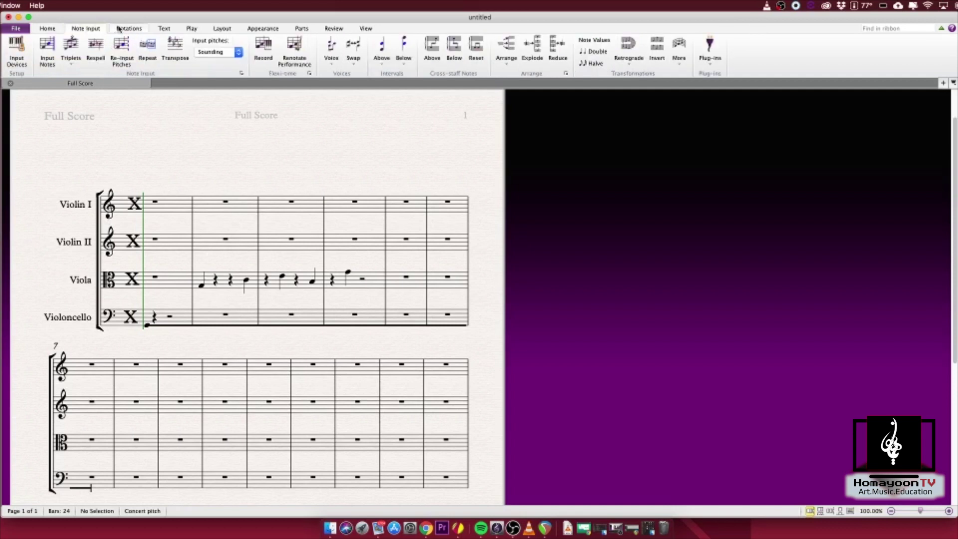
{"action": "left_click", "coordinate": [129, 29]}
{"action": "left_click", "coordinate": [165, 28]}
{"action": "left_click", "coordinate": [128, 28]}
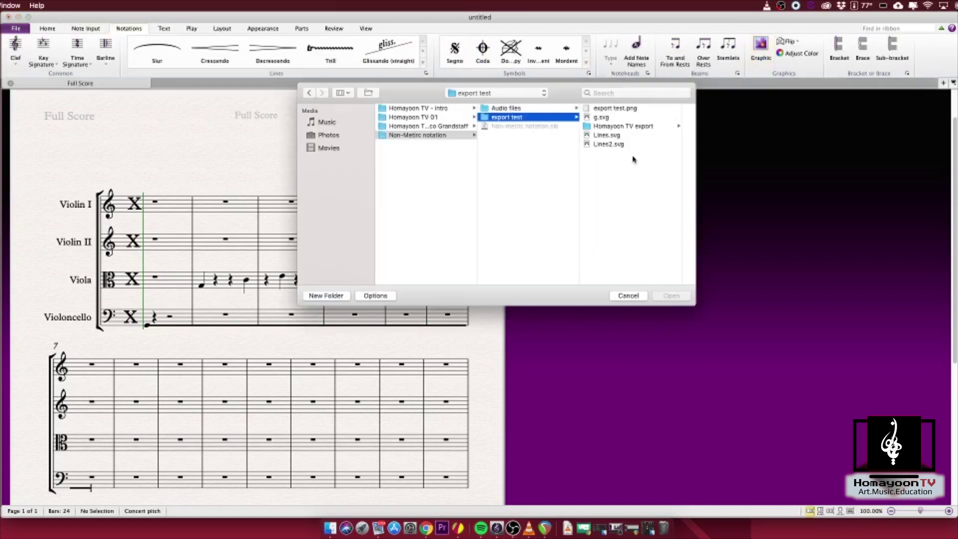
Browse to the HTV folder inside Homayoon TV export and try to load Custom Slur.svg.
{"action": "left_click", "coordinate": [626, 126]}
{"action": "left_click", "coordinate": [611, 109]}
{"action": "left_click", "coordinate": [629, 118]}
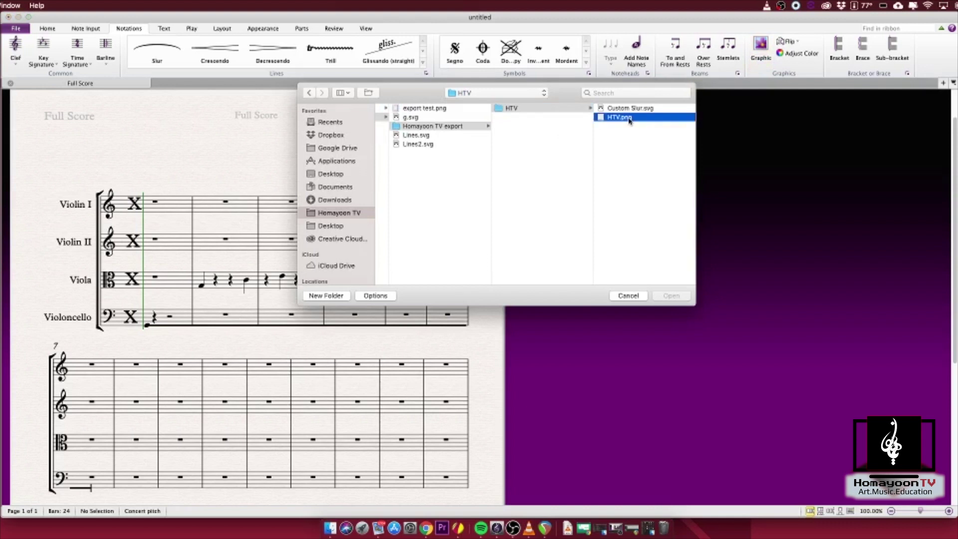
{"action": "left_click", "coordinate": [545, 108]}
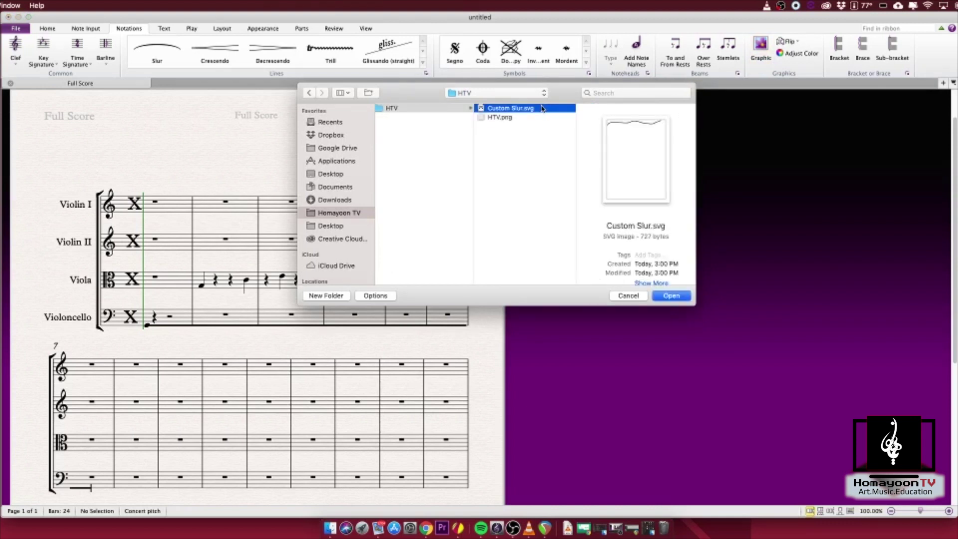
{"action": "double_click", "coordinate": [543, 107]}
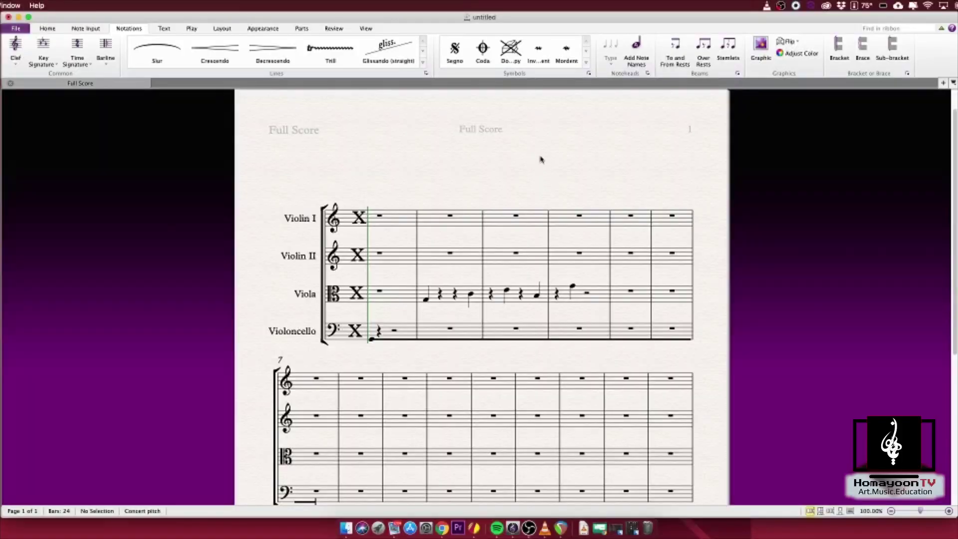
Import Custom Slur.svg as a graphic and place it above the first bars of the Violin I staff.
{"action": "left_click", "coordinate": [762, 59]}
{"action": "left_click", "coordinate": [421, 108]}
{"action": "key", "text": "Down"}
{"action": "left_click", "coordinate": [427, 108]}
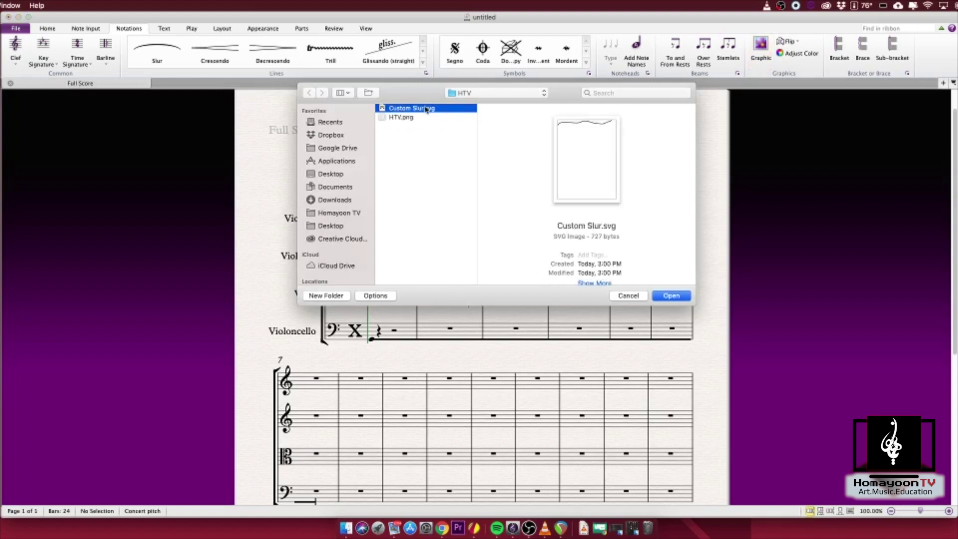
{"action": "double_click", "coordinate": [425, 109]}
{"action": "left_click", "coordinate": [387, 196]}
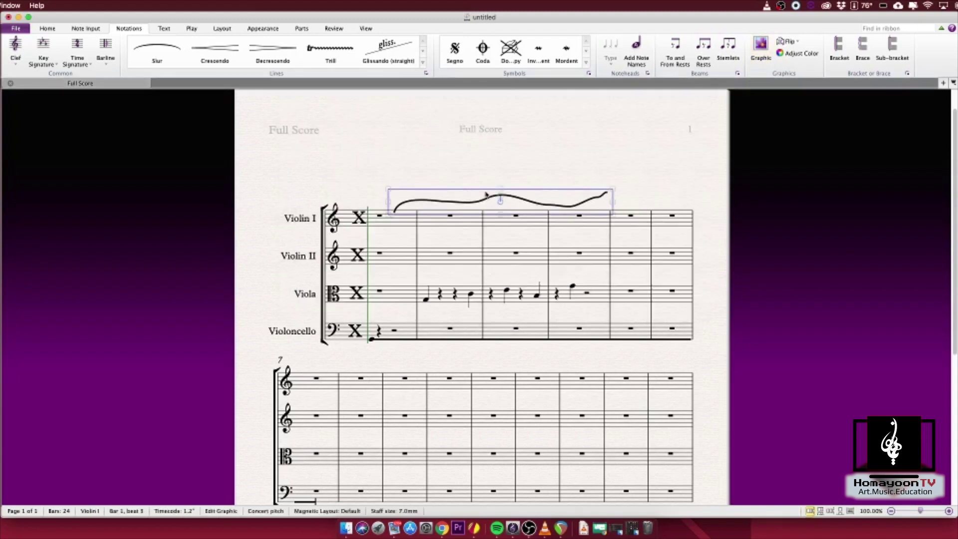
Move the imported curve onto the Viola staff and resize it to run from the first to the last note.
{"action": "mouse_move", "coordinate": [467, 208]}
{"action": "left_mouse_down"}
{"action": "mouse_move", "coordinate": [485, 299]}
{"action": "mouse_move", "coordinate": [488, 272]}
{"action": "left_mouse_up"}
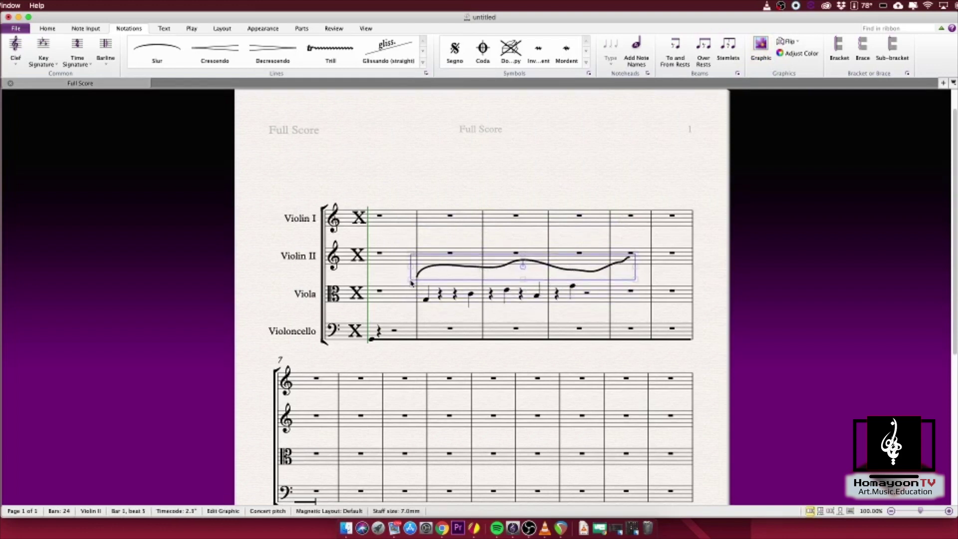
{"action": "mouse_move", "coordinate": [411, 282]}
{"action": "left_mouse_down"}
{"action": "mouse_move", "coordinate": [495, 273]}
{"action": "mouse_move", "coordinate": [425, 285]}
{"action": "mouse_move", "coordinate": [494, 314]}
{"action": "mouse_move", "coordinate": [457, 347]}
{"action": "mouse_move", "coordinate": [389, 337]}
{"action": "mouse_move", "coordinate": [409, 333]}
{"action": "mouse_move", "coordinate": [320, 413]}
{"action": "mouse_move", "coordinate": [269, 413]}
{"action": "mouse_move", "coordinate": [331, 396]}
{"action": "mouse_move", "coordinate": [363, 404]}
{"action": "mouse_move", "coordinate": [381, 395]}
{"action": "mouse_move", "coordinate": [307, 349]}
{"action": "mouse_move", "coordinate": [379, 349]}
{"action": "mouse_move", "coordinate": [306, 379]}
{"action": "mouse_move", "coordinate": [395, 342]}
{"action": "mouse_move", "coordinate": [381, 310]}
{"action": "mouse_move", "coordinate": [327, 380]}
{"action": "mouse_move", "coordinate": [435, 346]}
{"action": "mouse_move", "coordinate": [440, 281]}
{"action": "left_mouse_up"}
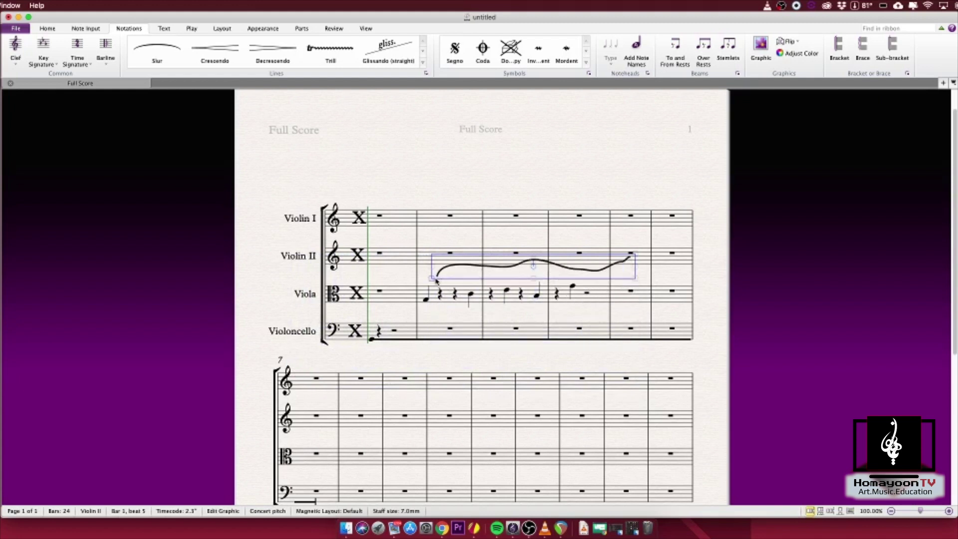
{"action": "left_click_drag", "start_coordinate": [514, 268], "coordinate": [504, 291]}
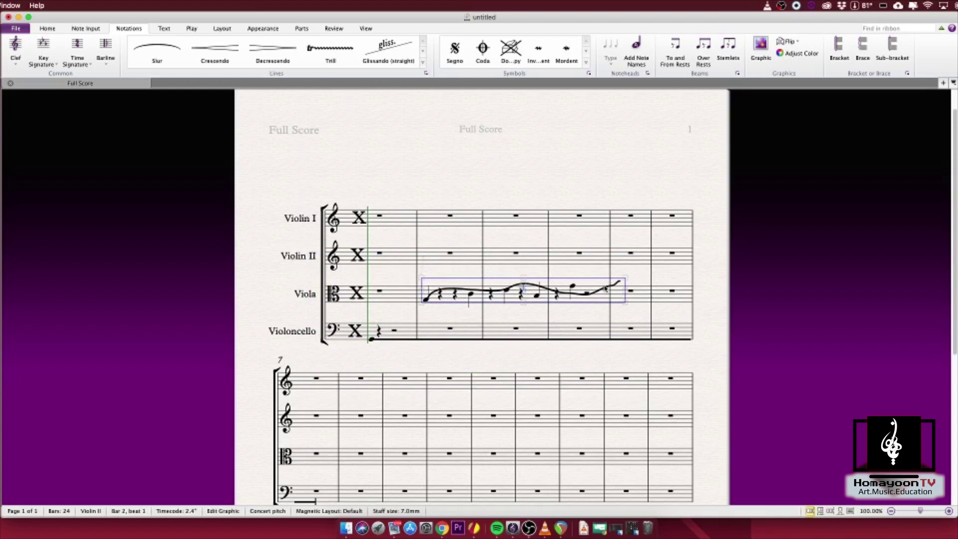
{"action": "left_click_drag", "start_coordinate": [624, 281], "coordinate": [576, 283]}
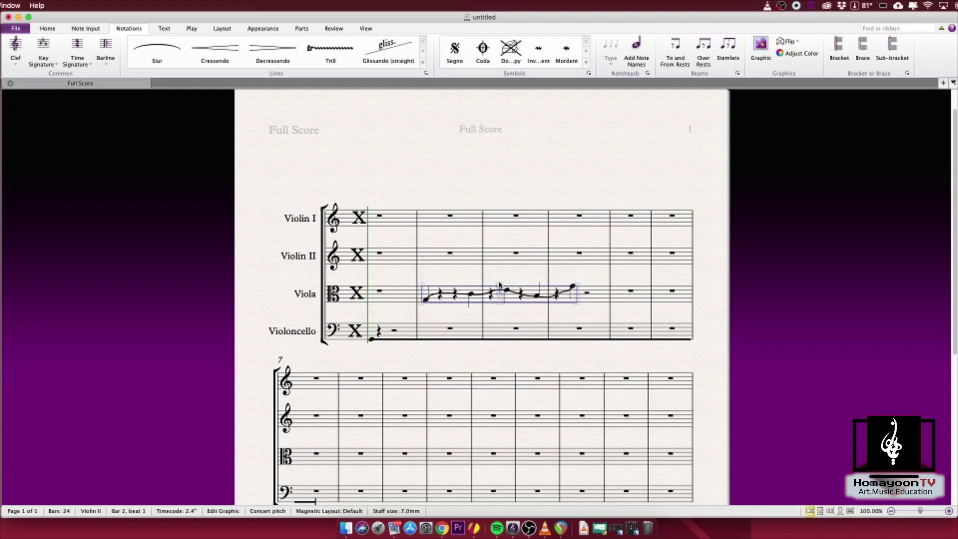
{"action": "left_click_drag", "start_coordinate": [498, 283], "coordinate": [500, 283]}
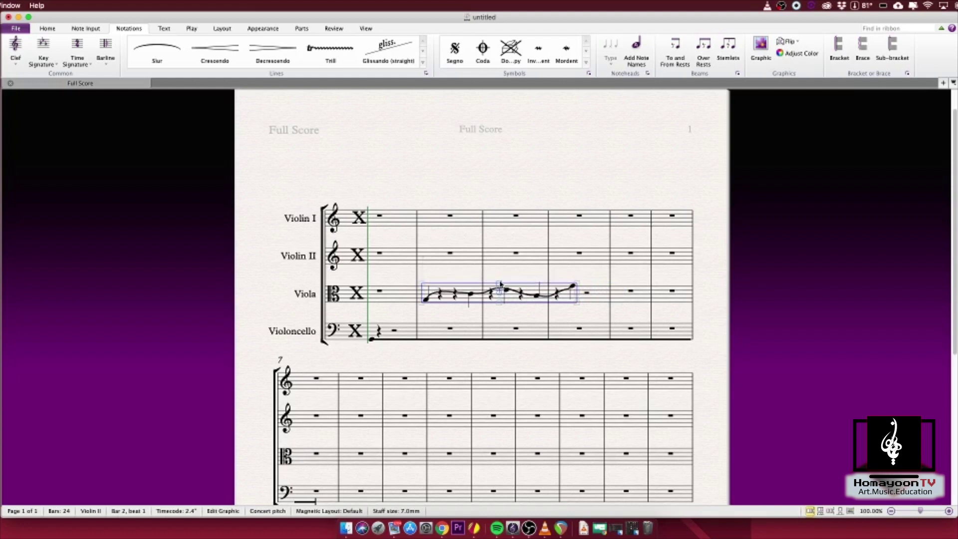
{"action": "left_click", "coordinate": [617, 270]}
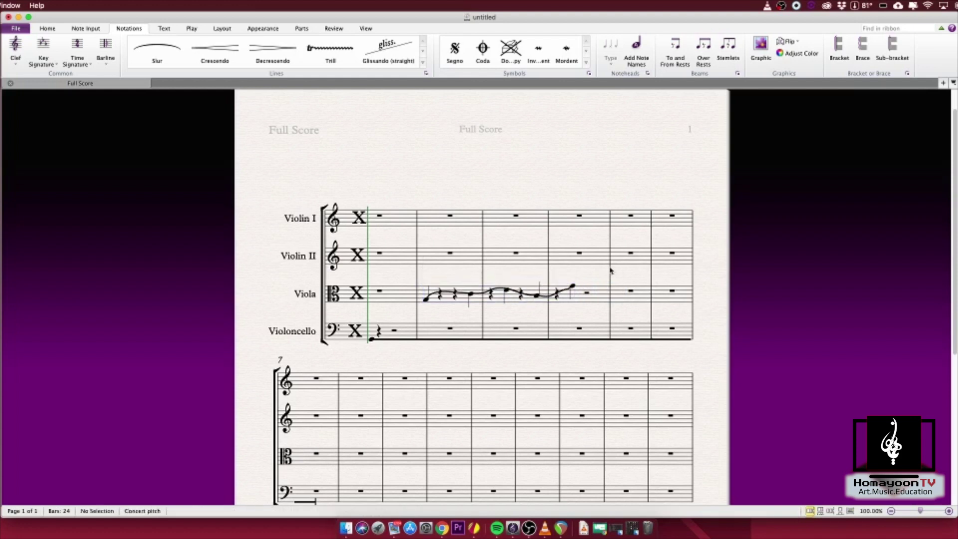
Select the Viola passage in bars 1 to 4 and make its notes stemless.
{"action": "left_click", "coordinate": [594, 295]}
{"action": "left_click", "coordinate": [407, 298], "text": "shift"}
{"action": "left_click", "coordinate": [581, 281]}
{"action": "left_click", "coordinate": [584, 294]}
{"action": "left_click", "coordinate": [402, 299], "text": "shift"}
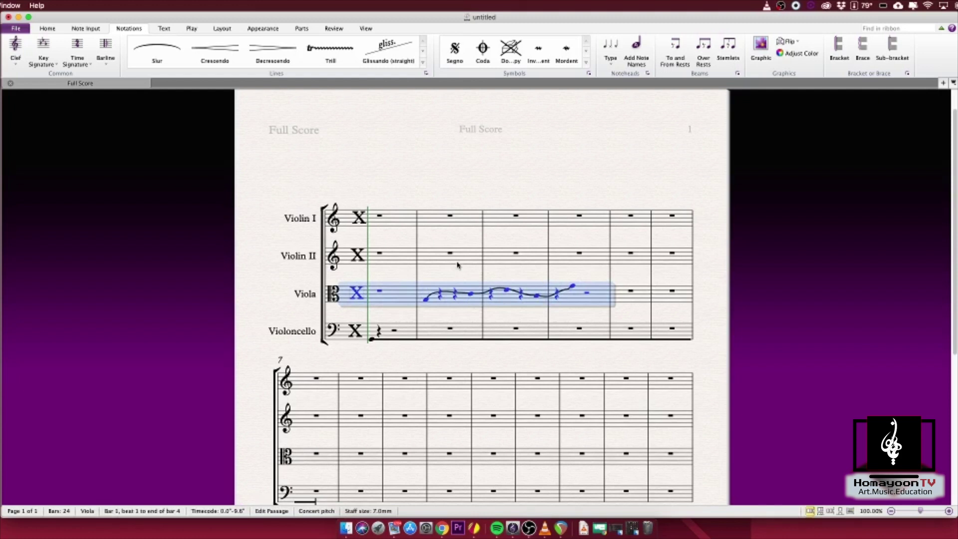
{"action": "left_click", "coordinate": [517, 277]}
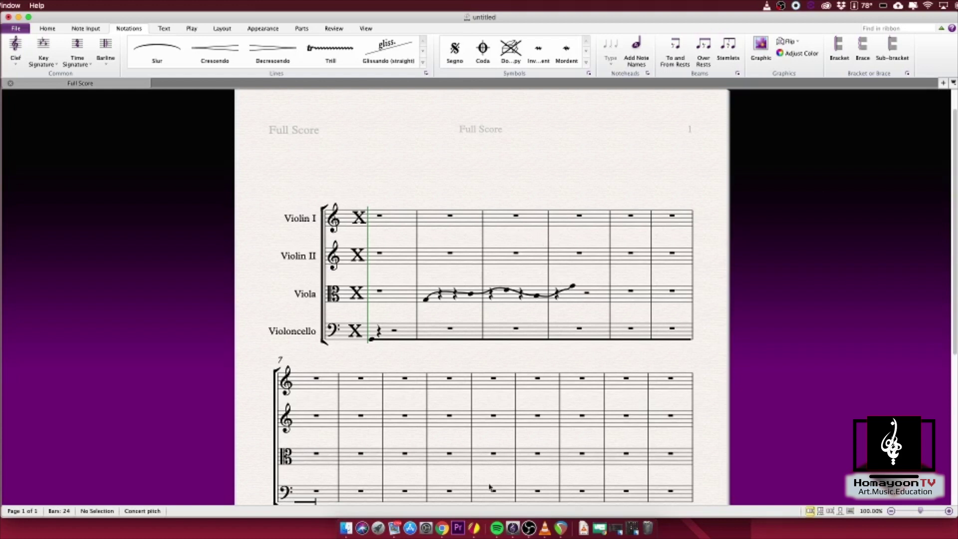
Switch to Gravit Designer and draw a polygon about 20.7 by 20.5 mm between the Violin I and Violin II staves.
{"action": "left_click", "coordinate": [475, 528]}
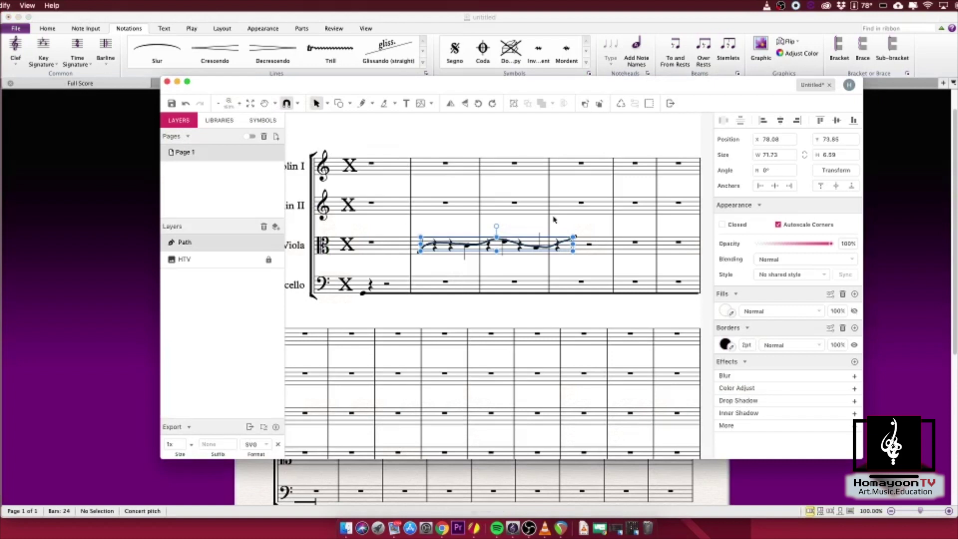
{"action": "left_click", "coordinate": [461, 223]}
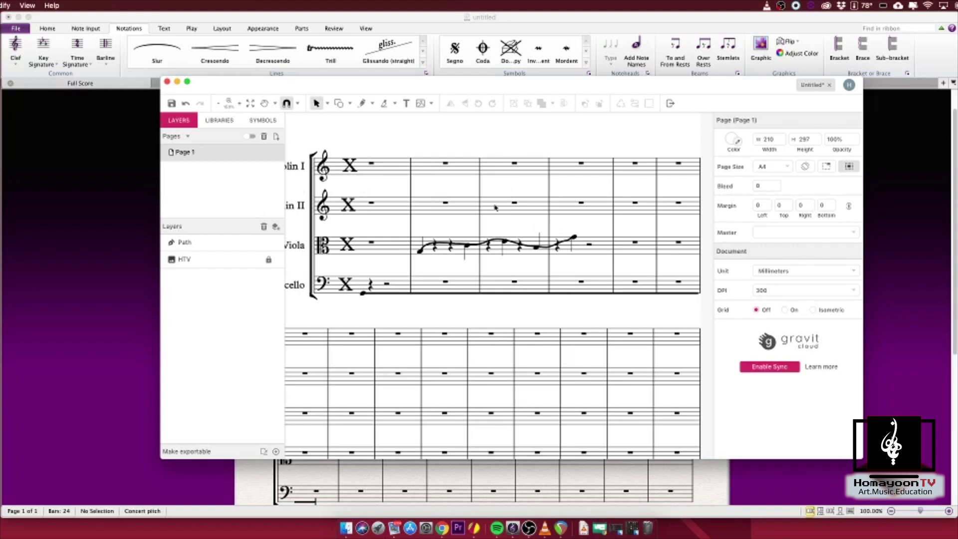
{"action": "scroll", "coordinate": [499, 212], "scroll_direction": "up", "scroll_amount": 2}
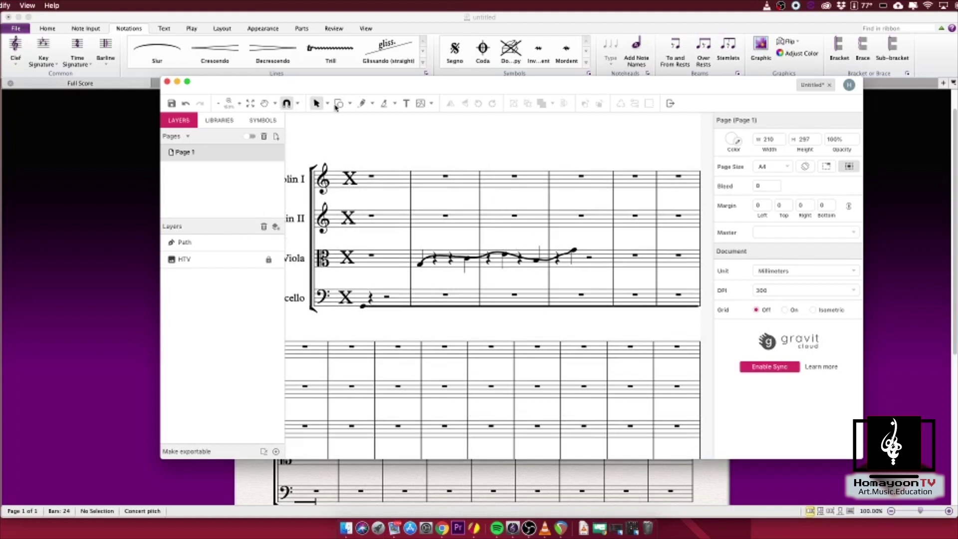
{"action": "left_click", "coordinate": [349, 103]}
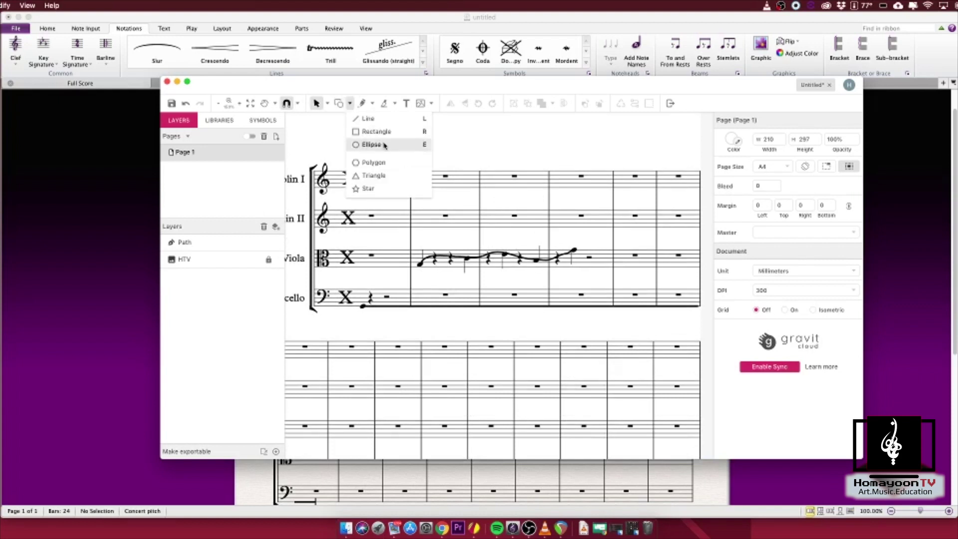
{"action": "left_click", "coordinate": [385, 163]}
{"action": "left_click_drag", "start_coordinate": [511, 219], "coordinate": [506, 205]}
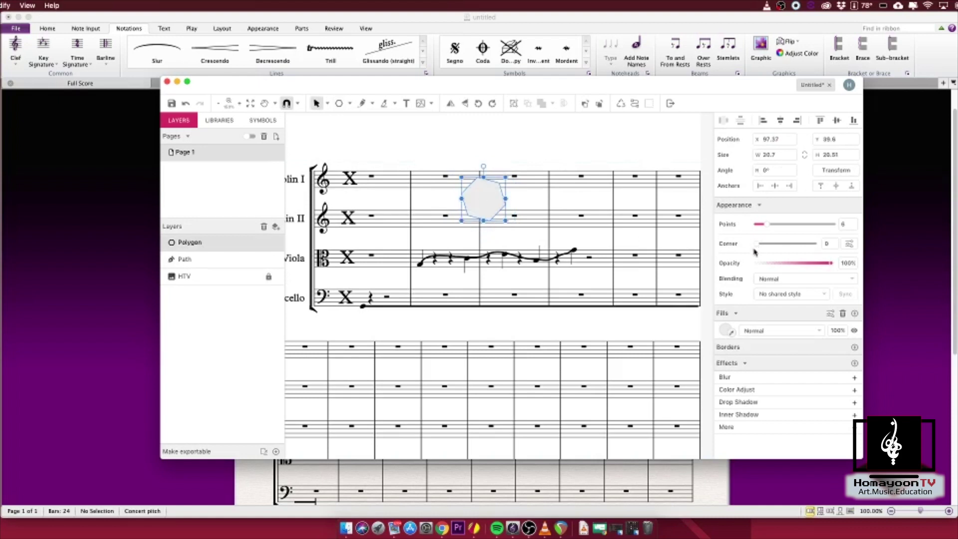
Set the polygon's fill opacity to 0% and add a black 1 pt border.
{"action": "left_click", "coordinate": [724, 330]}
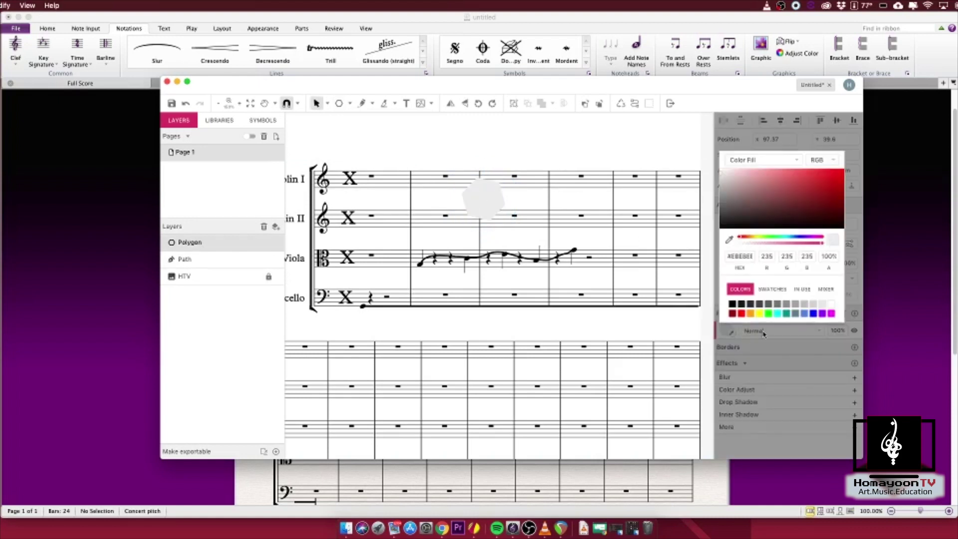
{"action": "left_click_drag", "start_coordinate": [743, 243], "coordinate": [708, 254]}
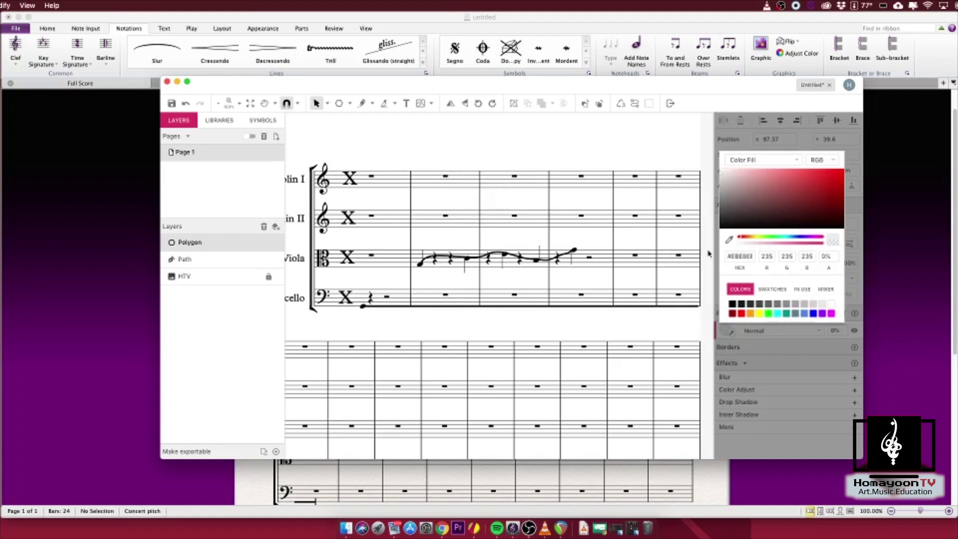
{"action": "left_click", "coordinate": [795, 348]}
{"action": "left_click", "coordinate": [855, 348]}
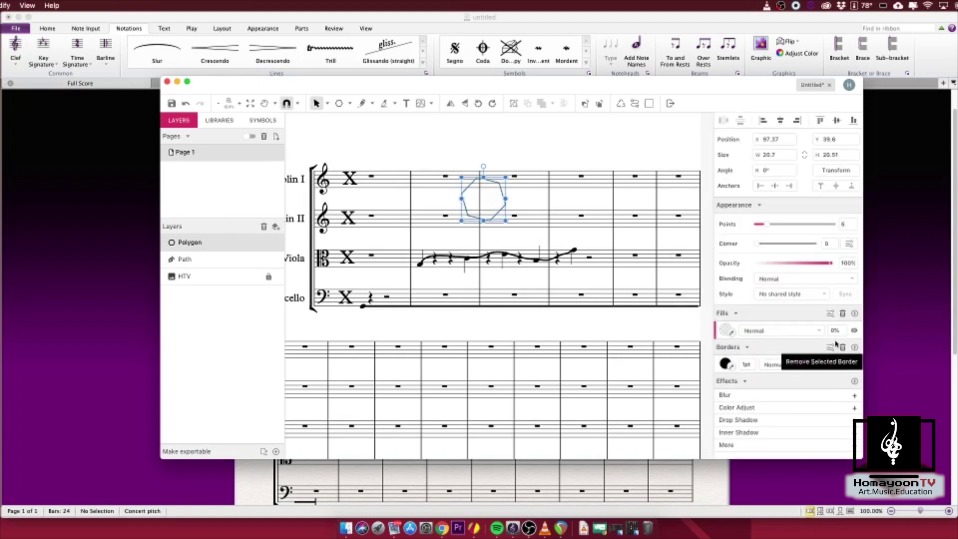
Enlarge the polygon slightly and move it onto the Violin II staff in the third bar.
{"action": "left_click", "coordinate": [570, 216]}
{"action": "mouse_move", "coordinate": [508, 198]}
{"action": "left_mouse_down"}
{"action": "mouse_move", "coordinate": [527, 215]}
{"action": "mouse_move", "coordinate": [543, 183]}
{"action": "mouse_move", "coordinate": [522, 201]}
{"action": "left_mouse_up"}
{"action": "left_click", "coordinate": [529, 209]}
{"action": "left_click", "coordinate": [568, 196]}
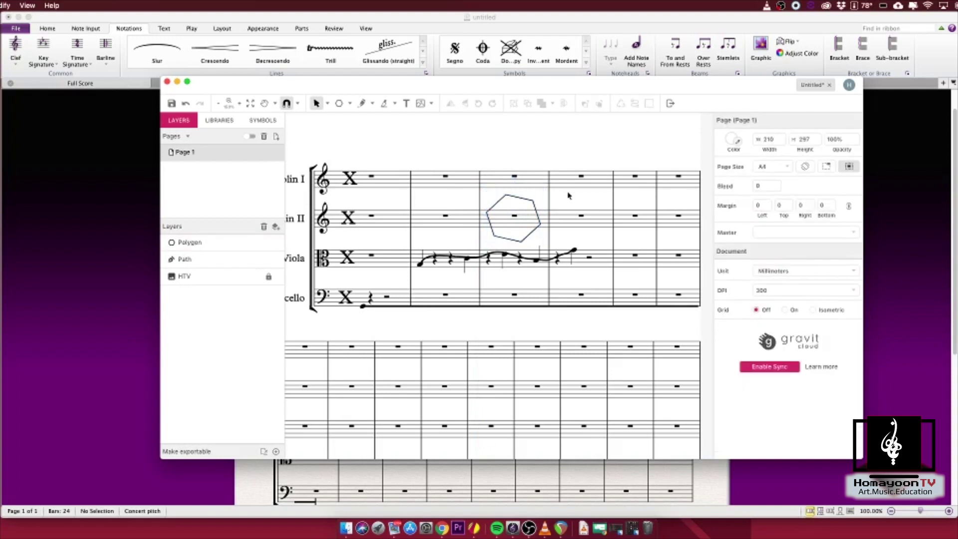
Draw a freehand zigzag scribble about 18.8 by 10.8 mm inside the polygon on the Violin II staff.
{"action": "left_click", "coordinate": [372, 104]}
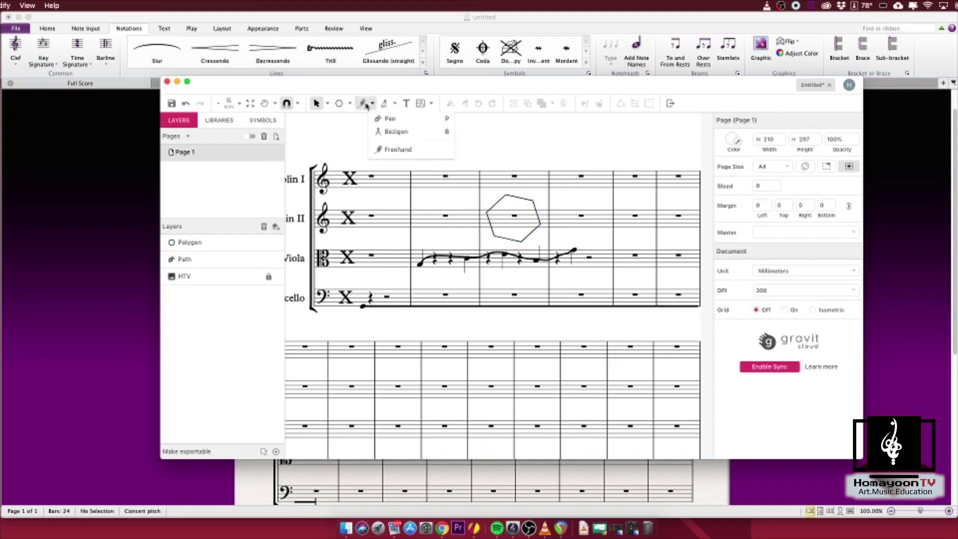
{"action": "left_click", "coordinate": [392, 149]}
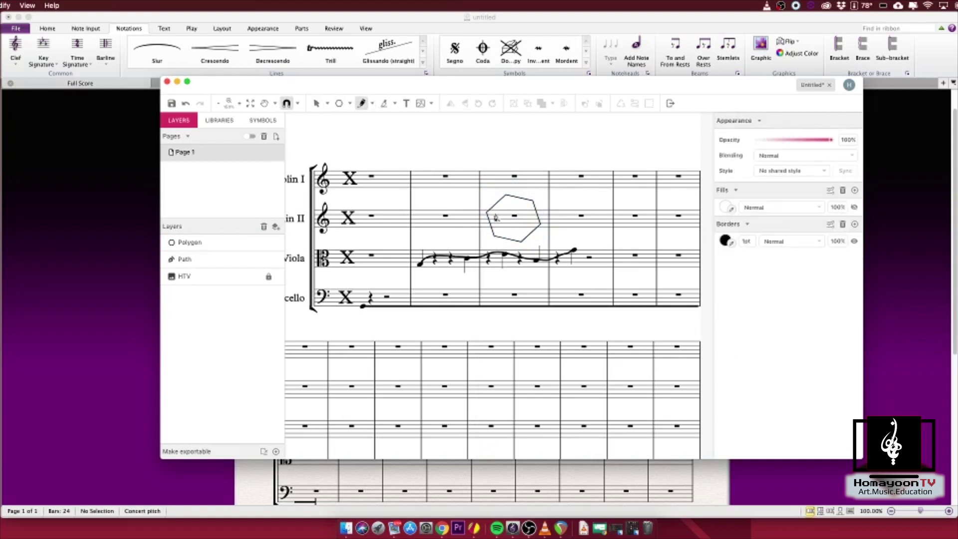
{"action": "mouse_move", "coordinate": [495, 218]}
{"action": "left_mouse_down"}
{"action": "mouse_move", "coordinate": [500, 234]}
{"action": "mouse_move", "coordinate": [516, 209]}
{"action": "mouse_move", "coordinate": [521, 231]}
{"action": "mouse_move", "coordinate": [529, 214]}
{"action": "mouse_move", "coordinate": [538, 228]}
{"action": "left_mouse_up"}
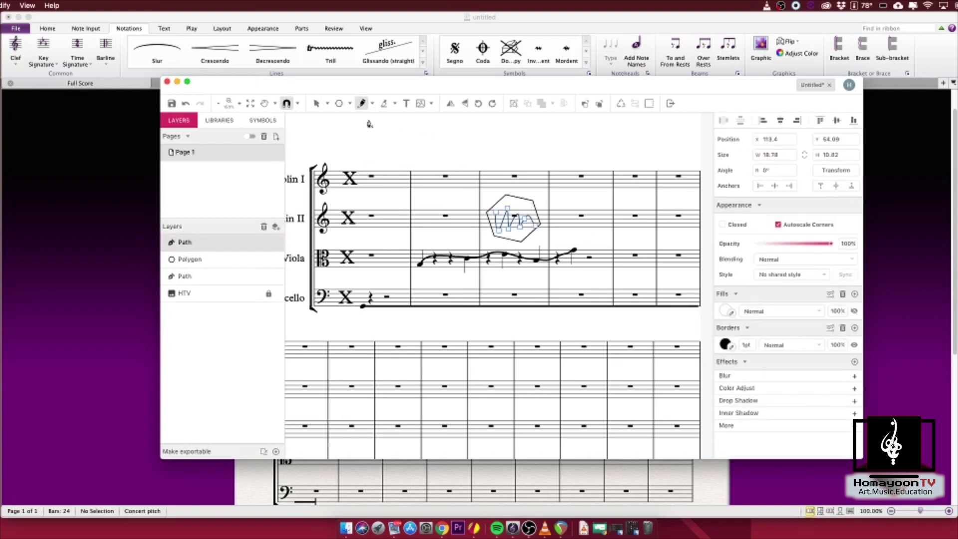
Draw a second zigzag path about 26.7 by 17.7 mm with a curved end on the Violin II staff in the fourth bar.
{"action": "left_click", "coordinate": [372, 104]}
{"action": "left_click", "coordinate": [384, 132]}
{"action": "left_click", "coordinate": [552, 203]}
{"action": "left_click", "coordinate": [566, 231]}
{"action": "left_click", "coordinate": [572, 207]}
{"action": "left_click", "coordinate": [577, 230]}
{"action": "left_click", "coordinate": [583, 206]}
{"action": "left_click", "coordinate": [592, 229]}
{"action": "left_click", "coordinate": [596, 203]}
{"action": "left_click", "coordinate": [603, 207]}
{"action": "left_click", "coordinate": [603, 224]}
{"action": "left_click_drag", "start_coordinate": [603, 225], "coordinate": [568, 200]}
{"action": "key", "text": "Escape"}
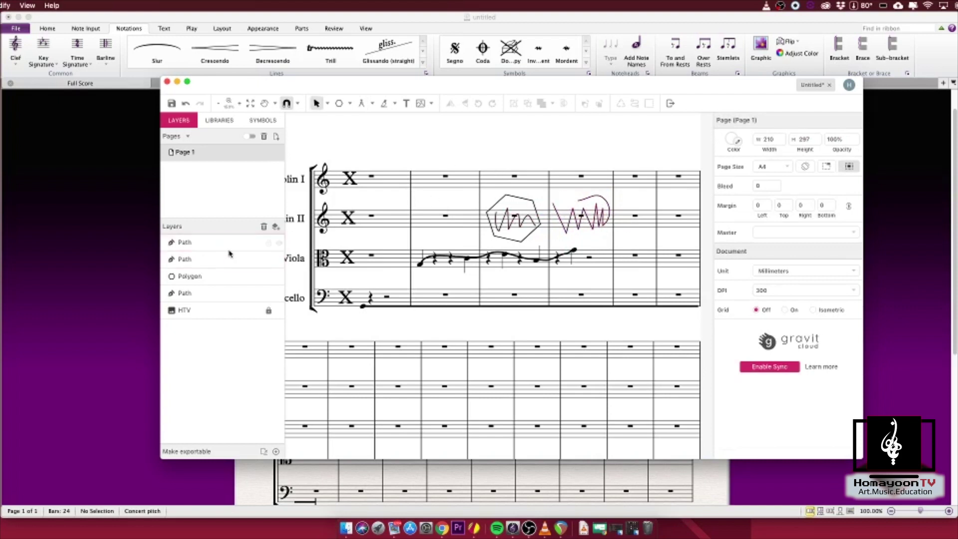
Group the polygon and the two zigzag paths on the Violin II staff, leaving out the Viola slur path.
{"action": "left_click", "coordinate": [524, 229]}
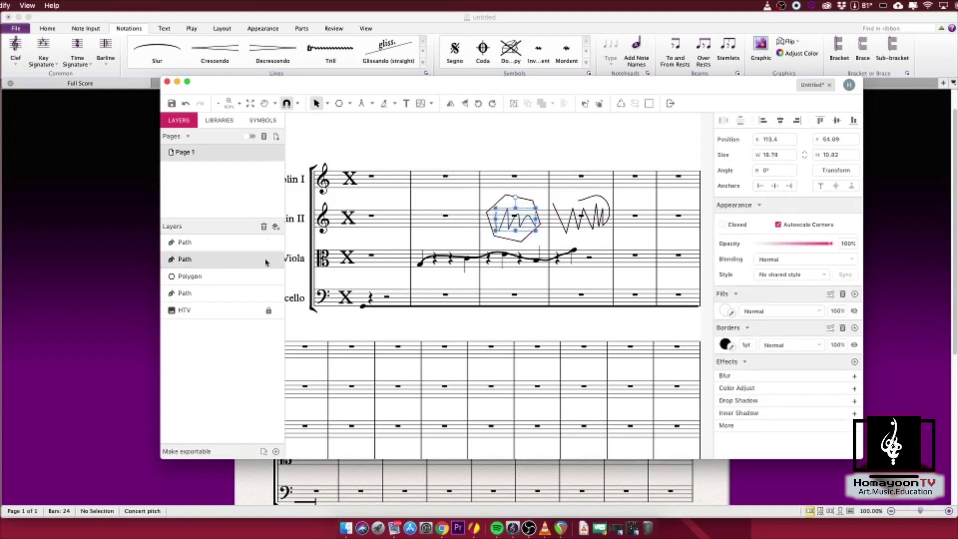
{"action": "left_click", "coordinate": [514, 204]}
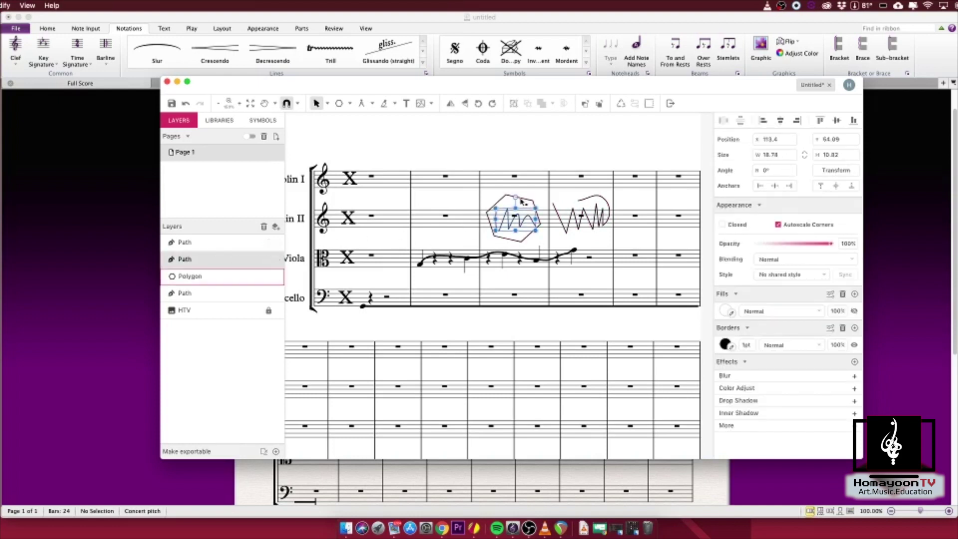
{"action": "left_click", "coordinate": [594, 200]}
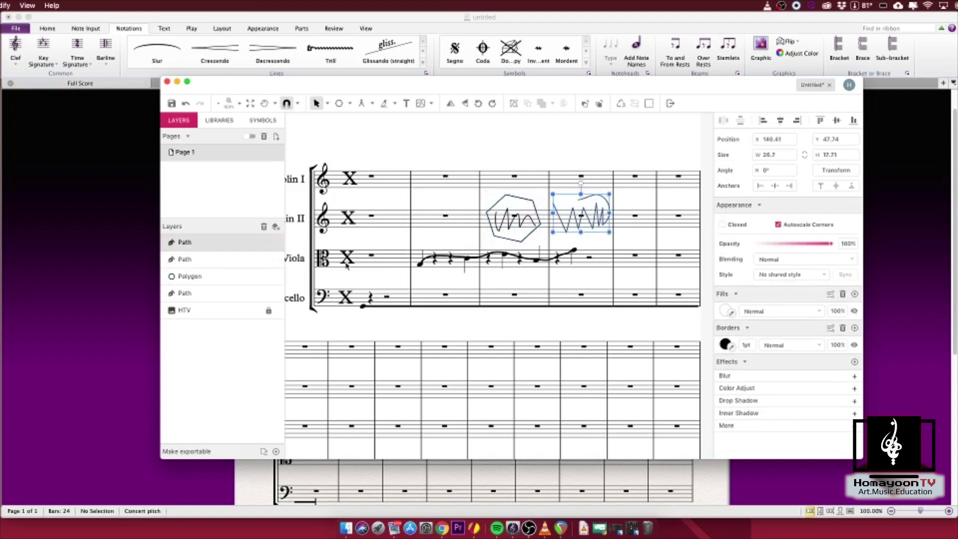
{"action": "left_click", "coordinate": [217, 275], "text": "shift"}
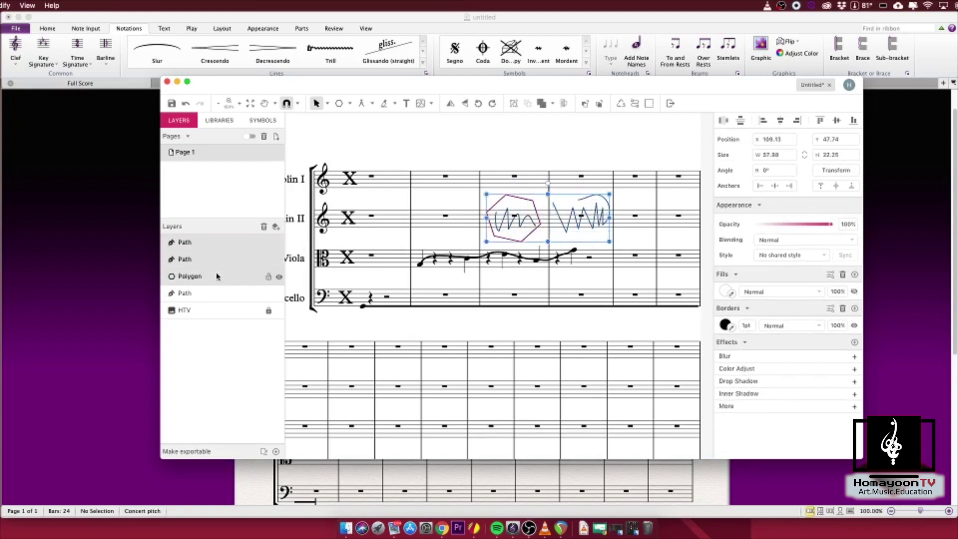
{"action": "key", "text": "Escape"}
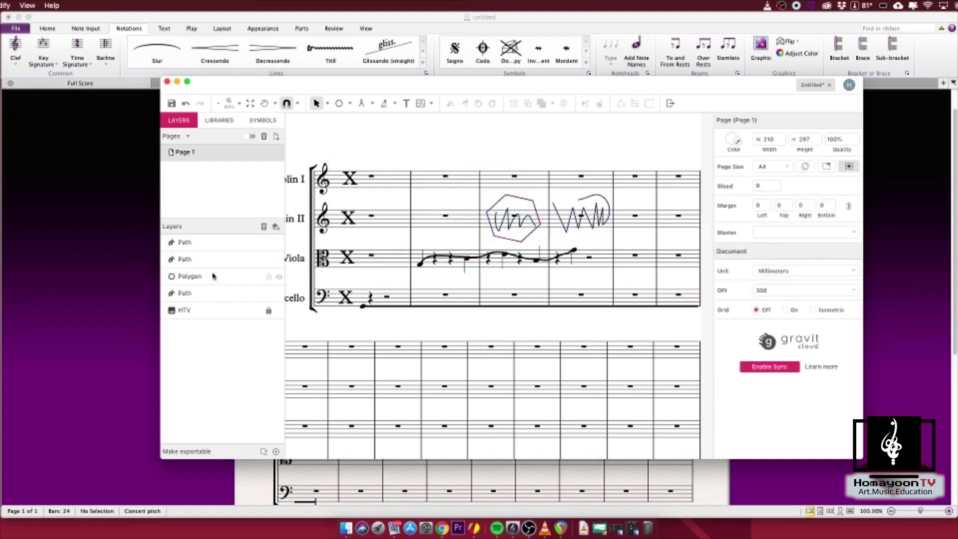
{"action": "left_click", "coordinate": [215, 244]}
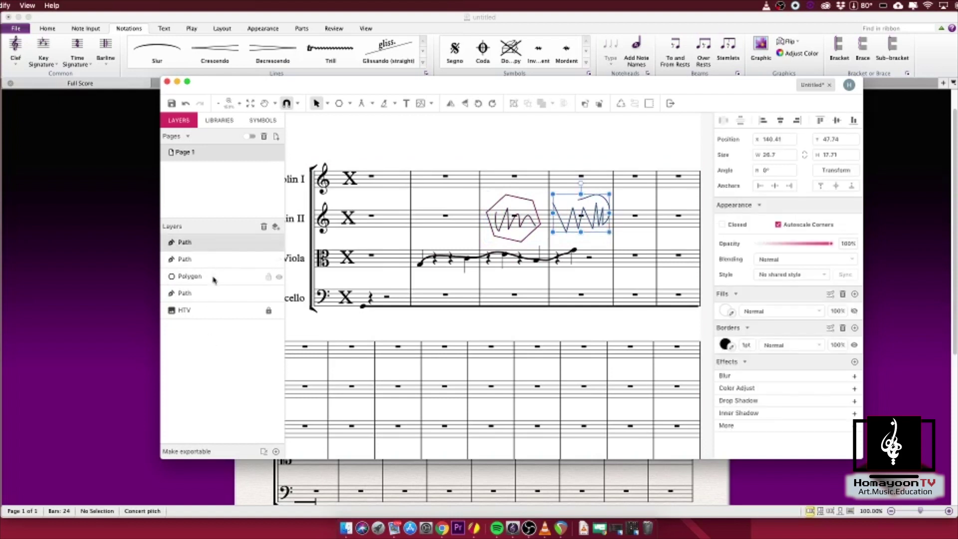
{"action": "left_click", "coordinate": [212, 277], "text": "shift"}
{"action": "key", "text": "Escape"}
{"action": "left_click", "coordinate": [214, 245]}
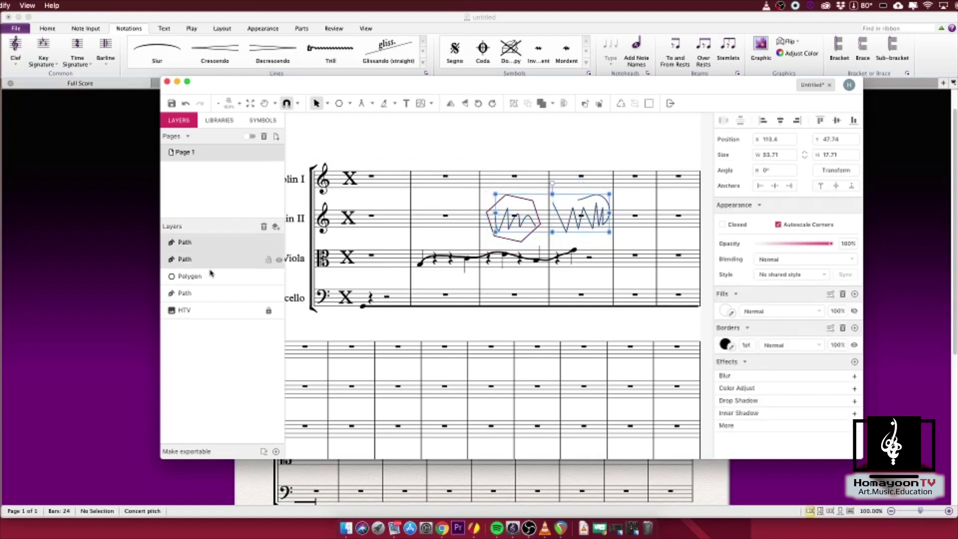
{"action": "left_click", "coordinate": [209, 273], "text": "shift"}
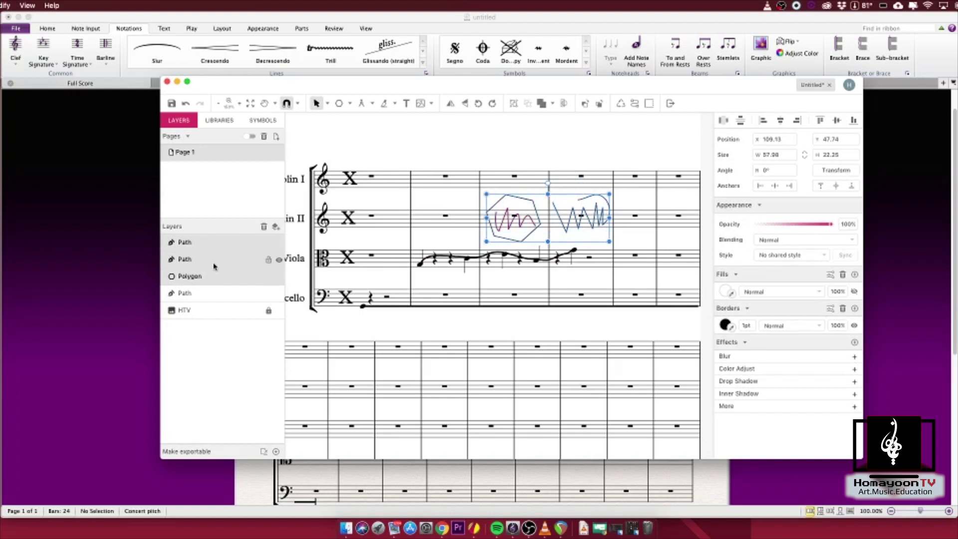
{"action": "right_click", "coordinate": [212, 254]}
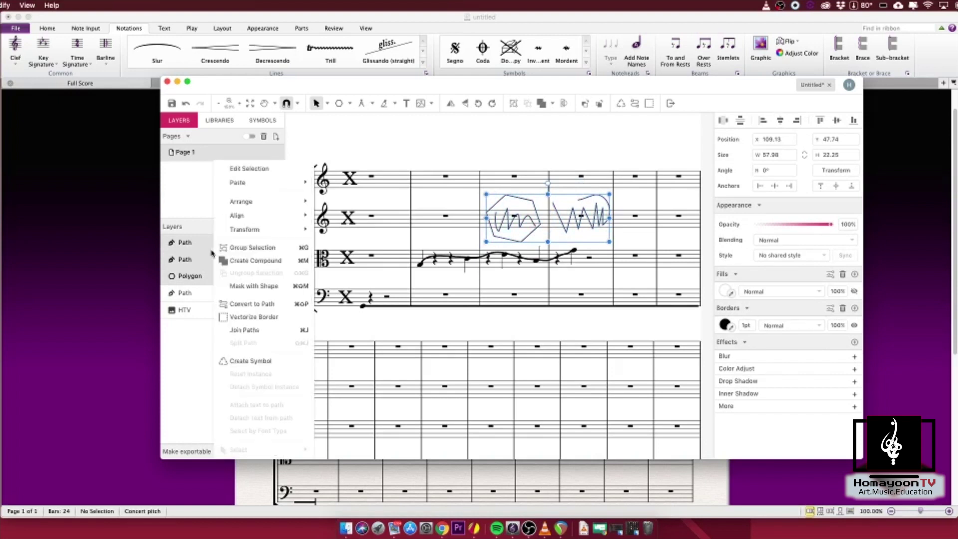
{"action": "left_click", "coordinate": [278, 253]}
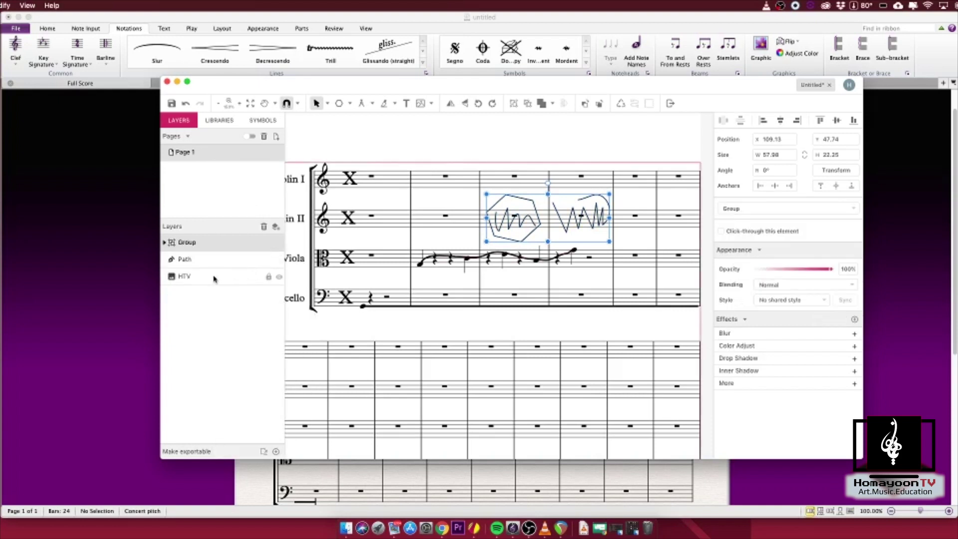
Export the group as an SVG file named Multi.svg in the HTV folder.
{"action": "left_click", "coordinate": [265, 451]}
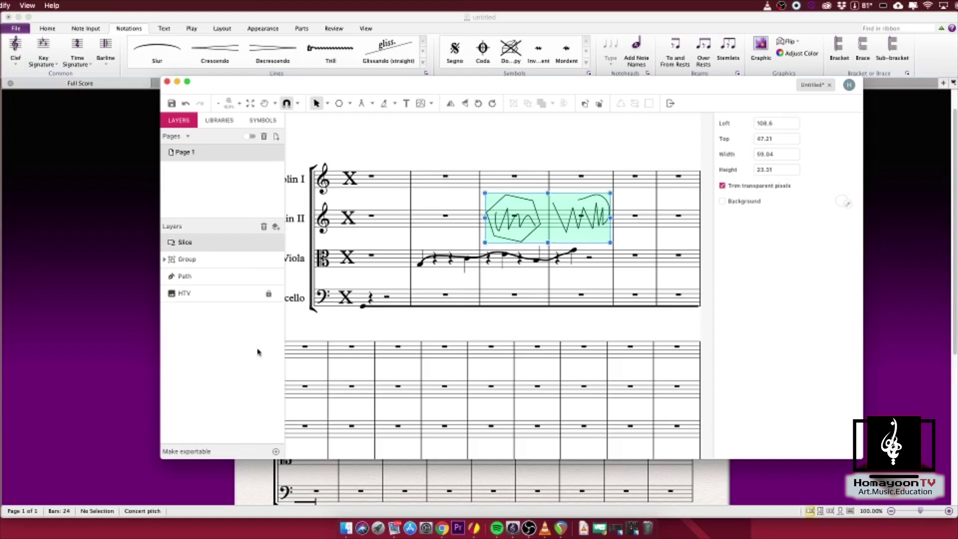
{"action": "key", "text": "super+z"}
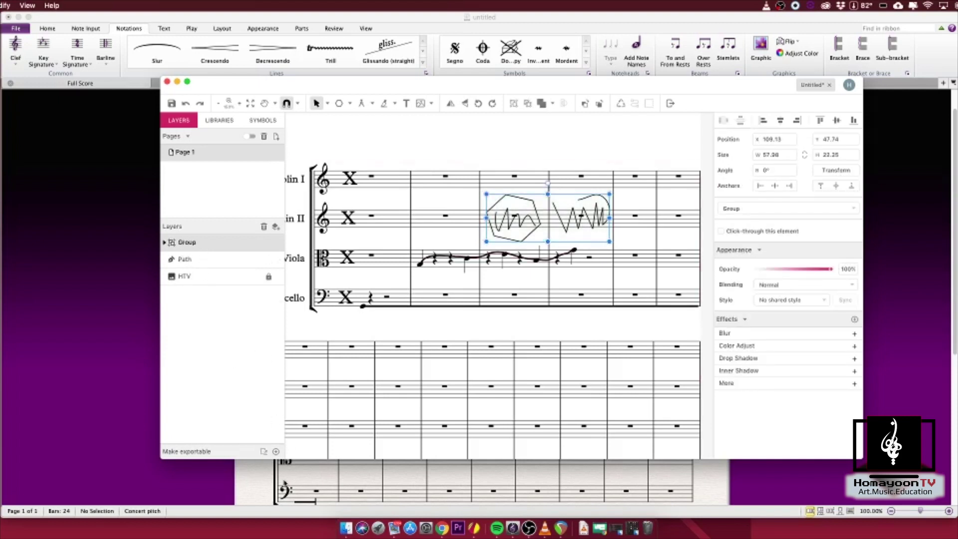
{"action": "left_click", "coordinate": [275, 452]}
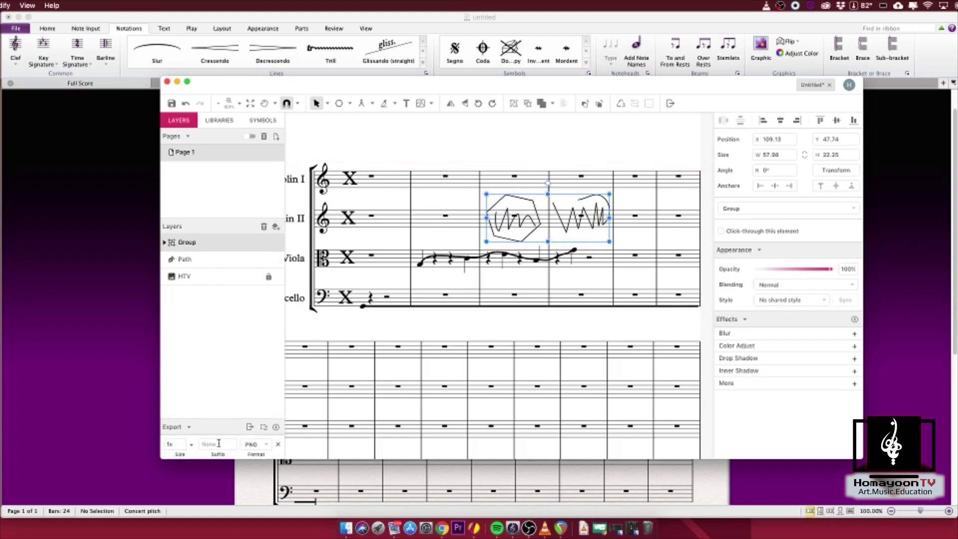
{"action": "left_click", "coordinate": [251, 444]}
{"action": "left_click", "coordinate": [262, 459]}
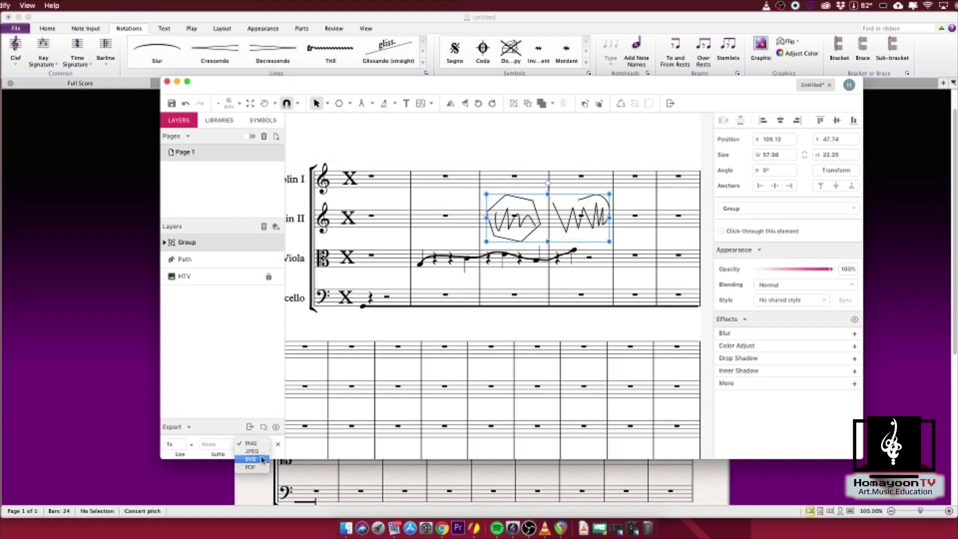
{"action": "left_click", "coordinate": [250, 428]}
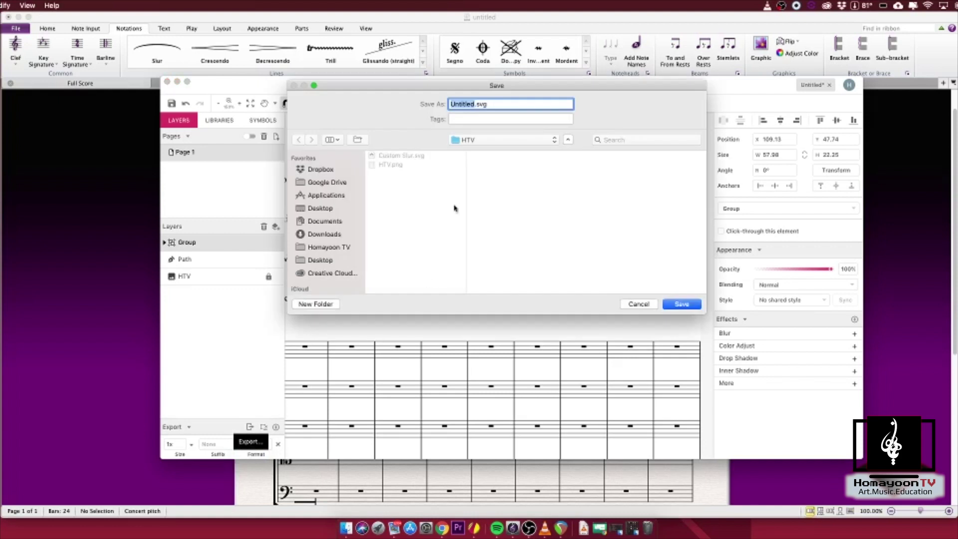
{"action": "key", "text": "BackSpace"}
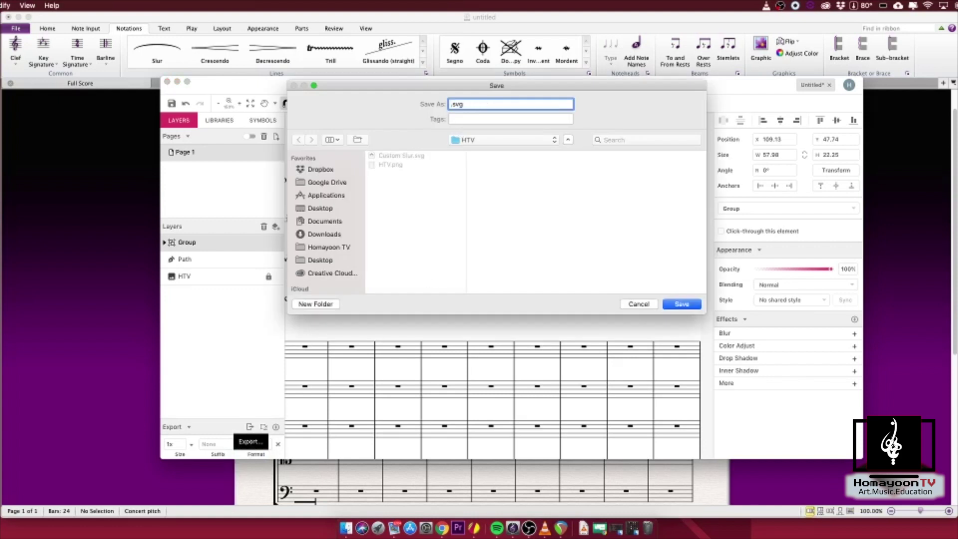
{"action": "type", "text": "Multi"}
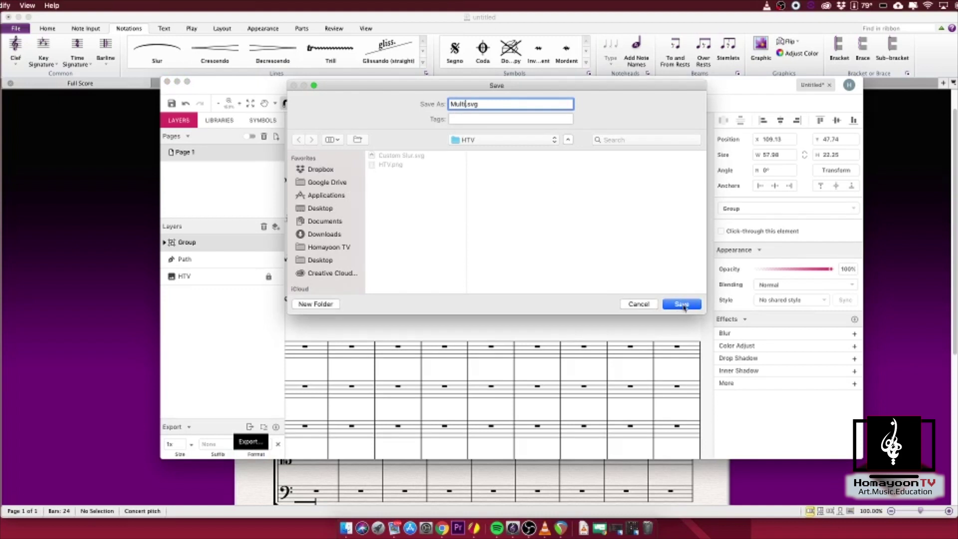
{"action": "left_click", "coordinate": [684, 302]}
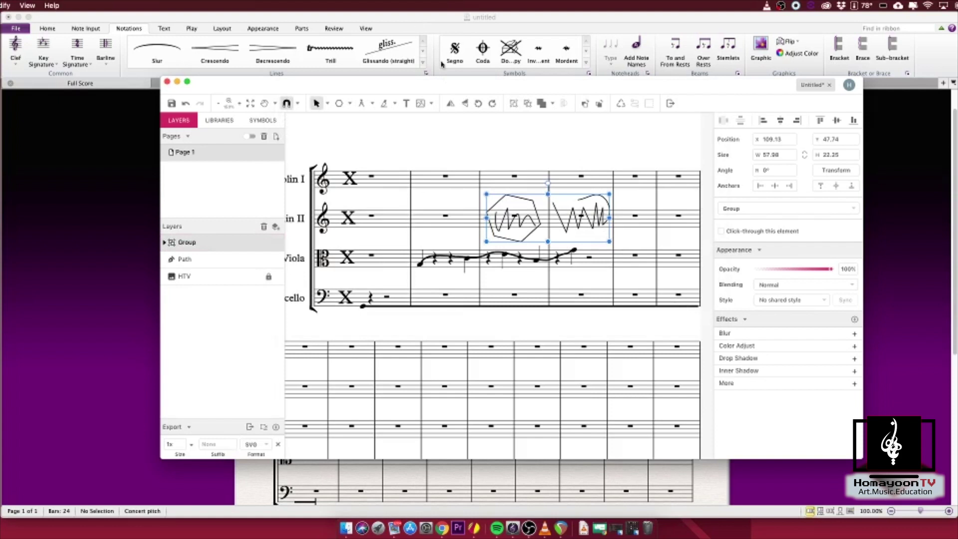
Switch to Sibelius and import Multi.svg from the HTV folder as a graphic in the score.
{"action": "left_click", "coordinate": [450, 22]}
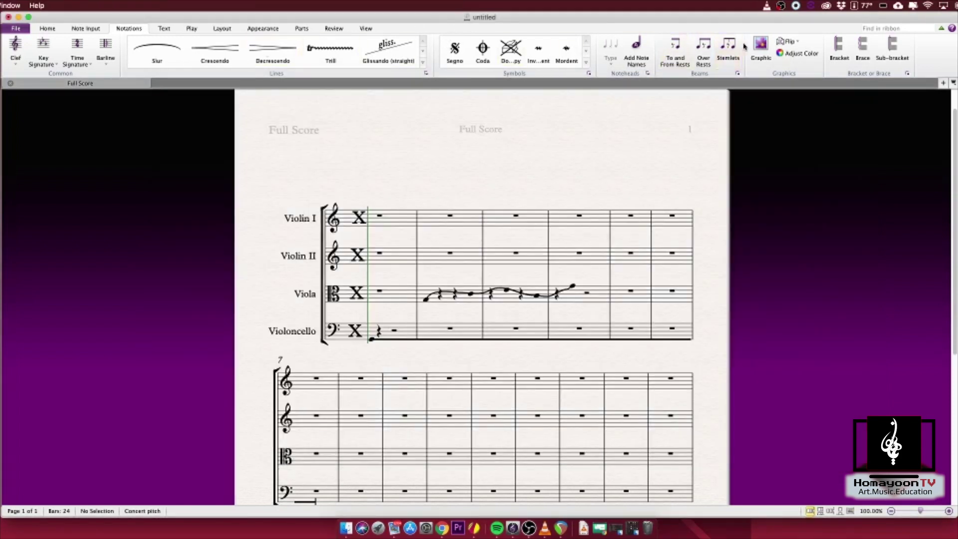
{"action": "left_click", "coordinate": [770, 53]}
{"action": "left_click", "coordinate": [434, 111]}
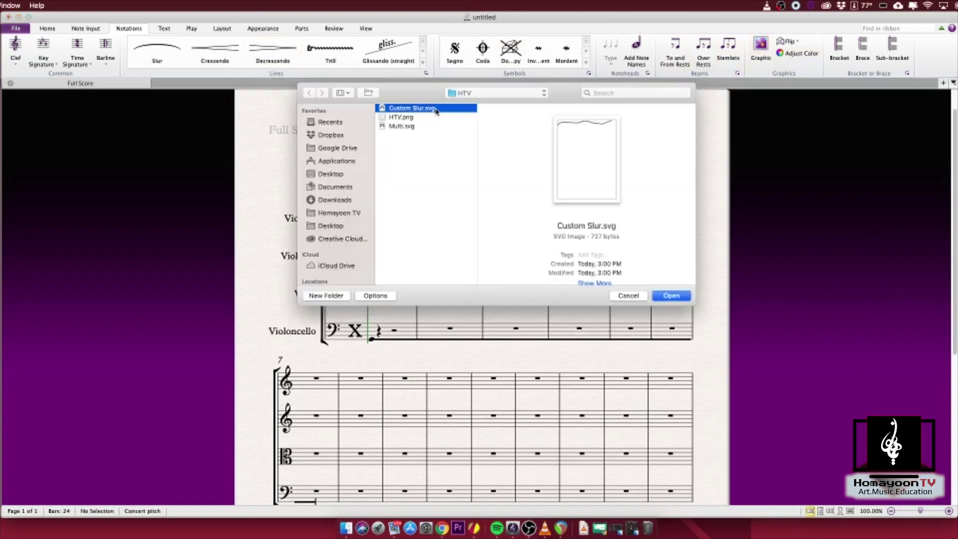
{"action": "left_click", "coordinate": [407, 127]}
{"action": "double_click", "coordinate": [406, 127]}
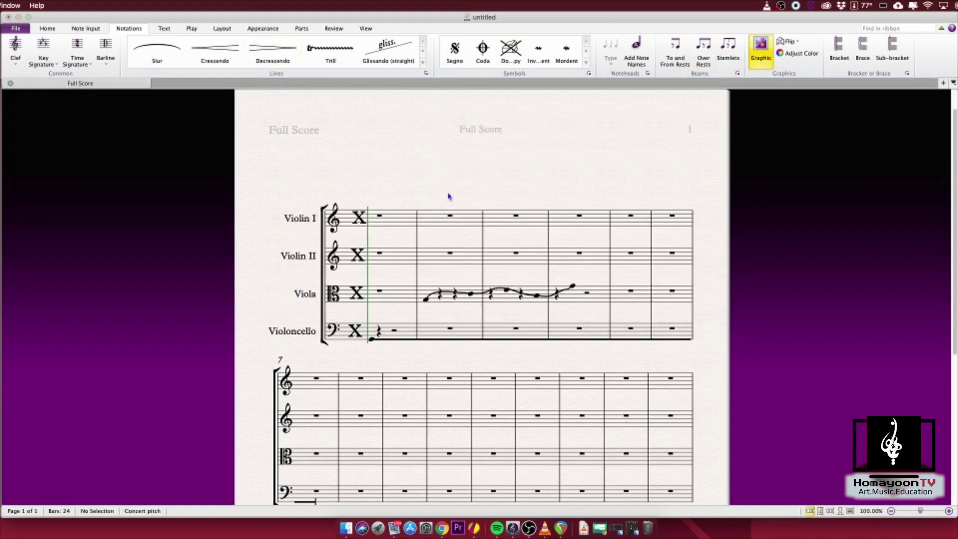
{"action": "left_click", "coordinate": [465, 236]}
Move the imported polygon and zigzag graphic onto the Violin II staff, spanning the third bar into the fourth.
{"action": "left_click_drag", "start_coordinate": [462, 305], "coordinate": [554, 261]}
{"action": "left_click_drag", "start_coordinate": [618, 258], "coordinate": [491, 261]}
{"action": "left_click", "coordinate": [515, 197]}
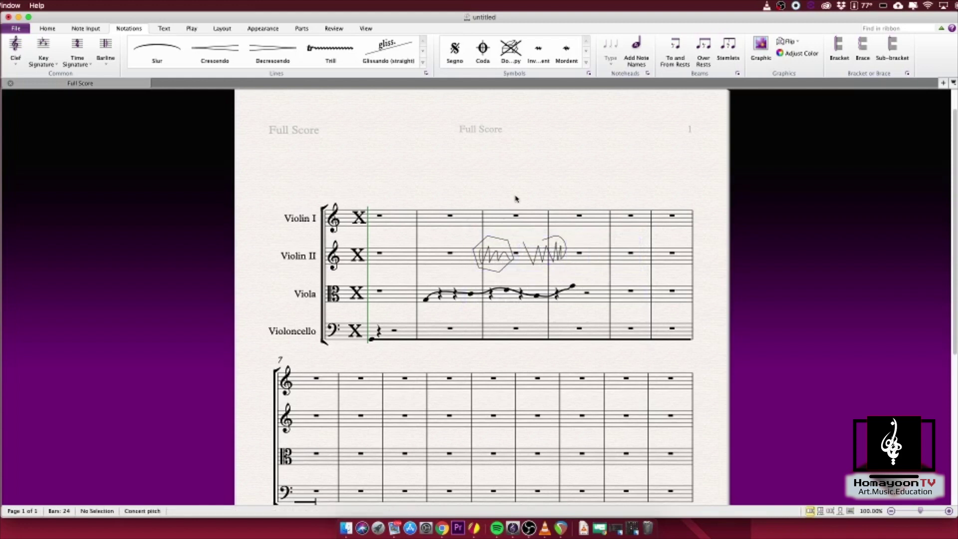
Add a Line (2) metric on the Violin II staff from the end of the zigzag graphic to the end of bar 5.
{"action": "left_click", "coordinate": [445, 340]}
{"action": "key", "text": "Escape"}
{"action": "left_click", "coordinate": [423, 62]}
{"action": "scroll", "coordinate": [347, 240], "scroll_direction": "down", "scroll_amount": 15}
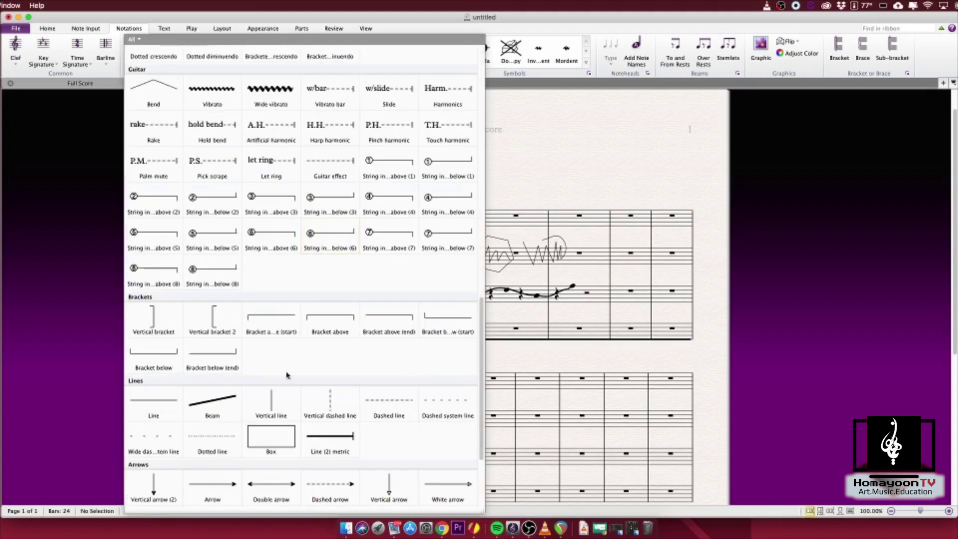
{"action": "left_click", "coordinate": [328, 437]}
{"action": "left_click", "coordinate": [562, 257]}
{"action": "mouse_move", "coordinate": [582, 262]}
{"action": "left_mouse_down"}
{"action": "mouse_move", "coordinate": [651, 263]}
{"action": "mouse_move", "coordinate": [565, 256]}
{"action": "left_mouse_up"}
{"action": "left_click", "coordinate": [580, 184]}
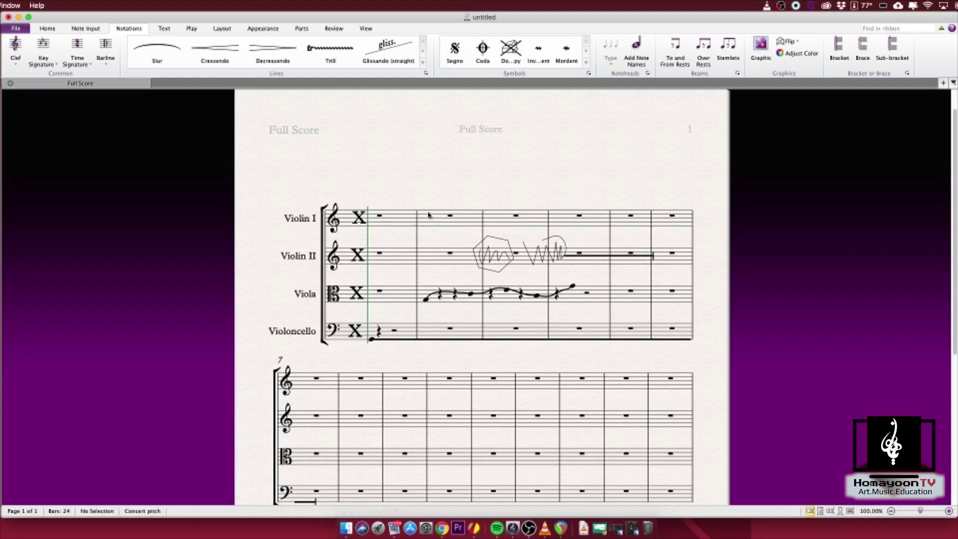
Select the five inner barlines of the first system and try the Tick barline type on them.
{"action": "left_click", "coordinate": [407, 223]}
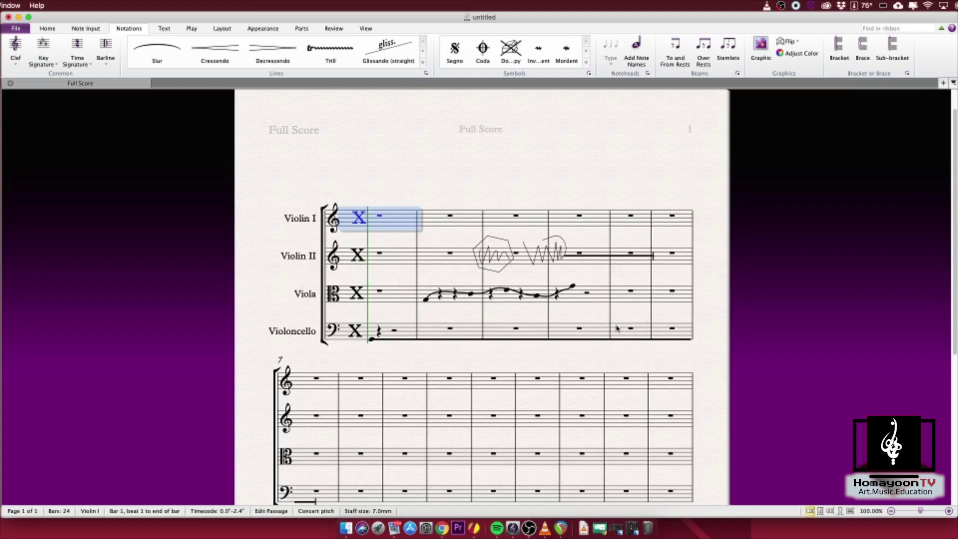
{"action": "left_click", "coordinate": [483, 231]}
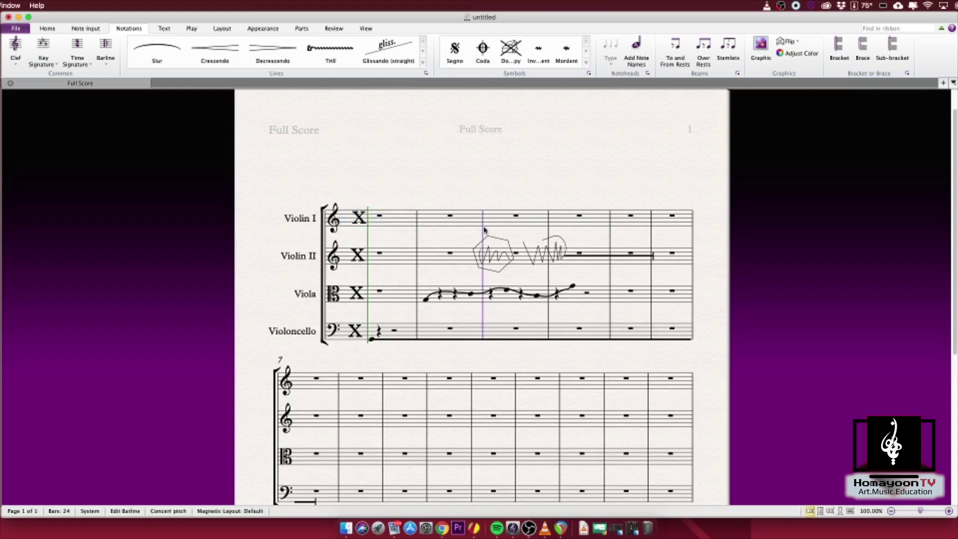
{"action": "left_click", "coordinate": [416, 245], "text": "super"}
{"action": "left_click", "coordinate": [548, 232], "text": "super"}
{"action": "left_click", "coordinate": [609, 235], "text": "super"}
{"action": "left_click", "coordinate": [652, 239], "text": "super"}
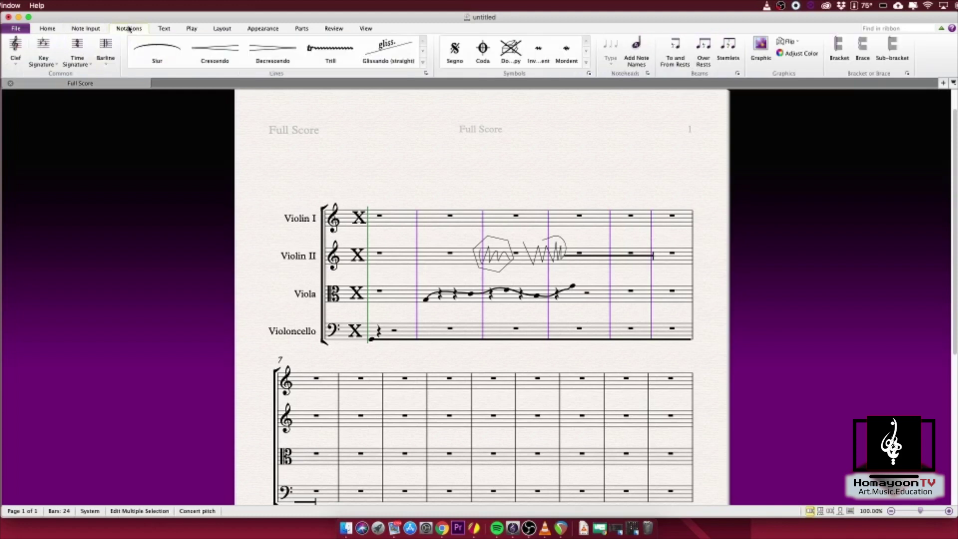
{"action": "left_click", "coordinate": [105, 49]}
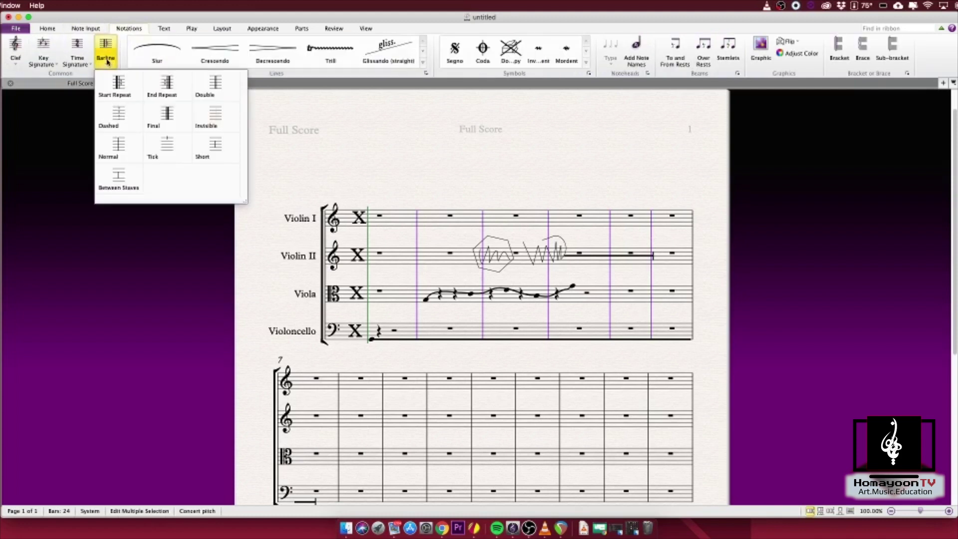
{"action": "left_click", "coordinate": [170, 153]}
{"action": "key", "text": "super+z"}
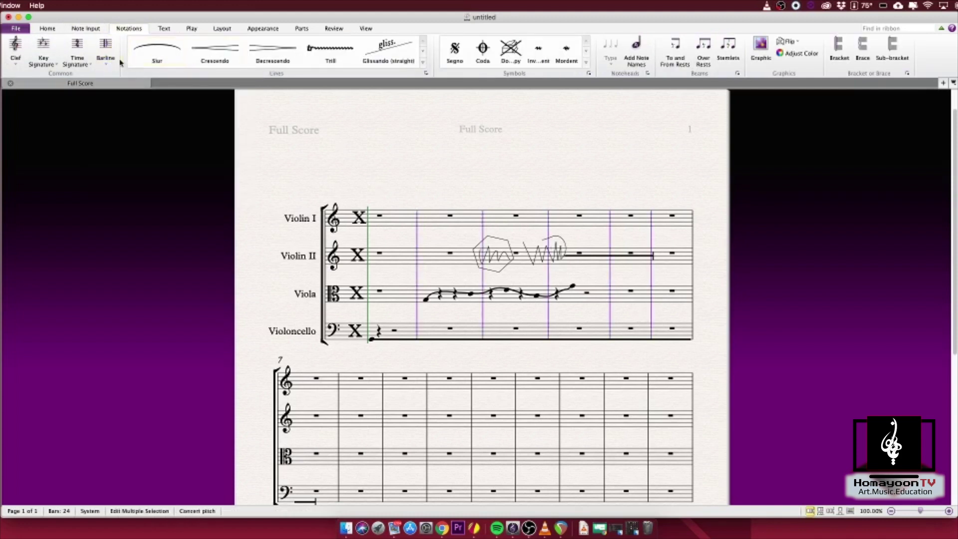
Change the five inner barlines of the first system to the Invisible type.
{"action": "left_click", "coordinate": [106, 49]}
{"action": "left_click", "coordinate": [215, 121]}
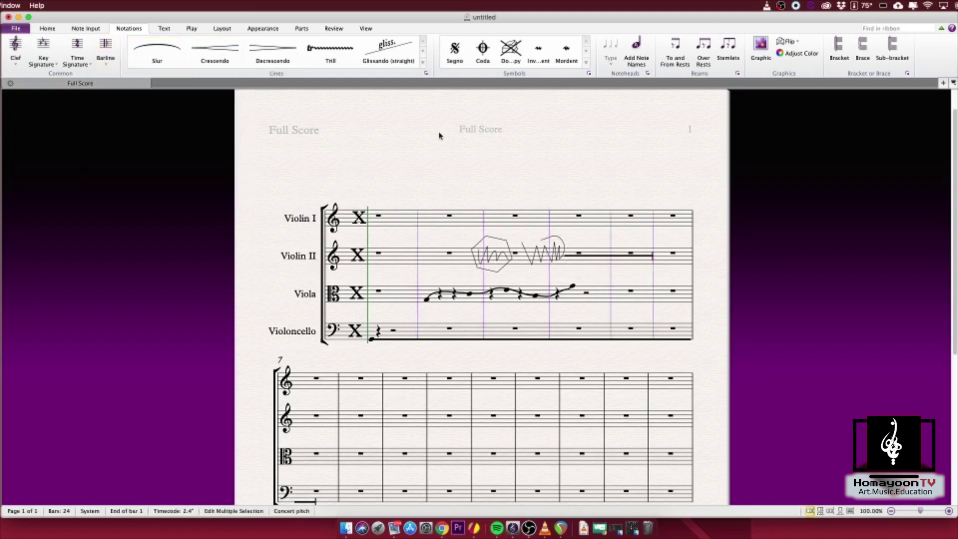
{"action": "key", "text": "Escape"}
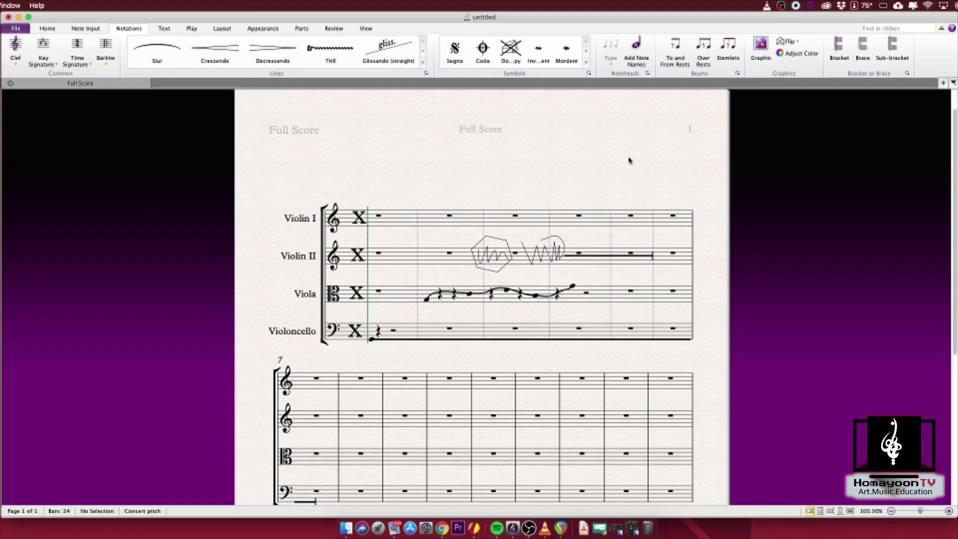
Toggle the display of hidden elements off and on to check the first system with invisible barlines.
{"action": "key", "text": "alt+super+h"}
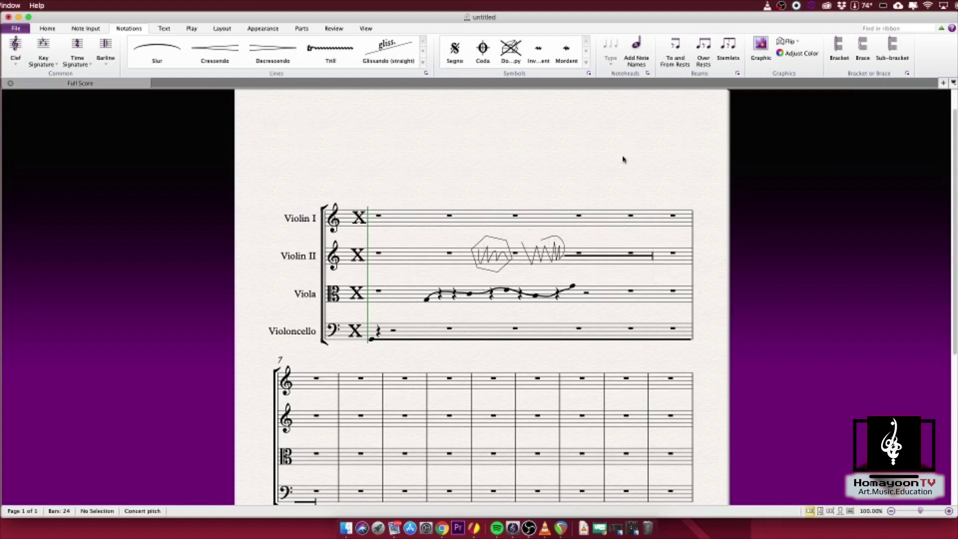
{"action": "key", "text": "alt+super+h"}
{"action": "key", "text": "alt+super+h"}
{"action": "key", "text": "alt+super+h"}
{"action": "key", "text": "alt+super+h"}
{"action": "key", "text": "alt+super+h"}
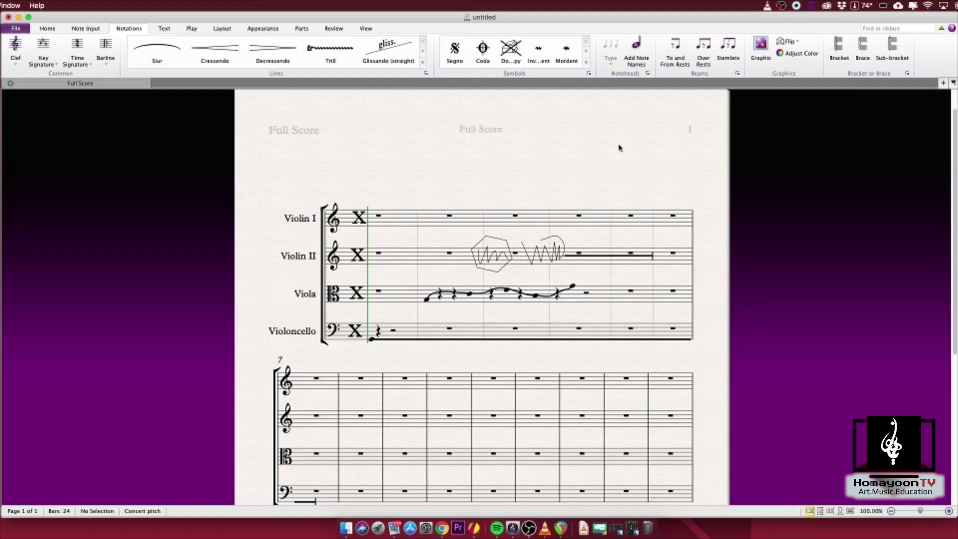
Change the five inner barlines of the first system to the Tick type.
{"action": "key", "text": "super+a"}
{"action": "left_click", "coordinate": [113, 58]}
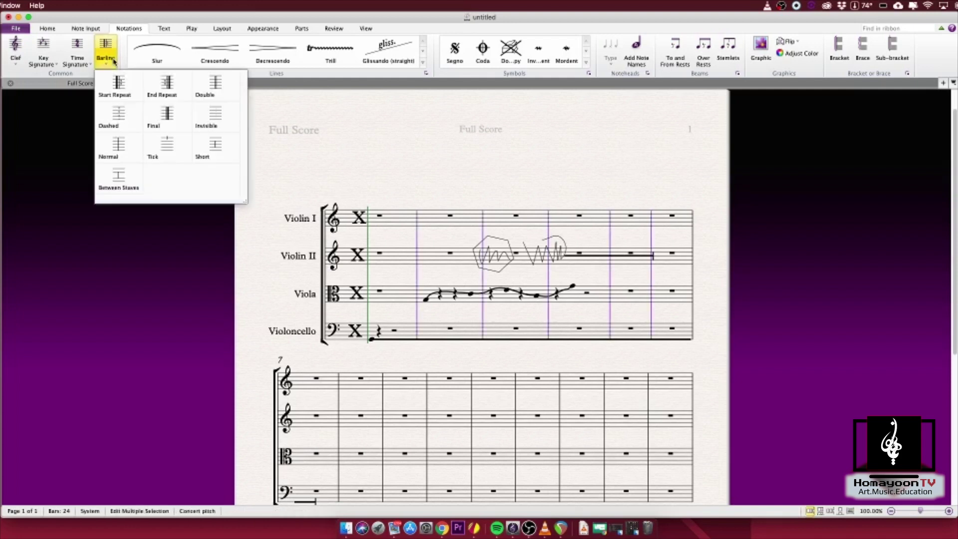
{"action": "left_click", "coordinate": [166, 144]}
{"action": "left_click", "coordinate": [396, 193]}
{"action": "left_click", "coordinate": [437, 225]}
{"action": "left_click", "coordinate": [427, 166]}
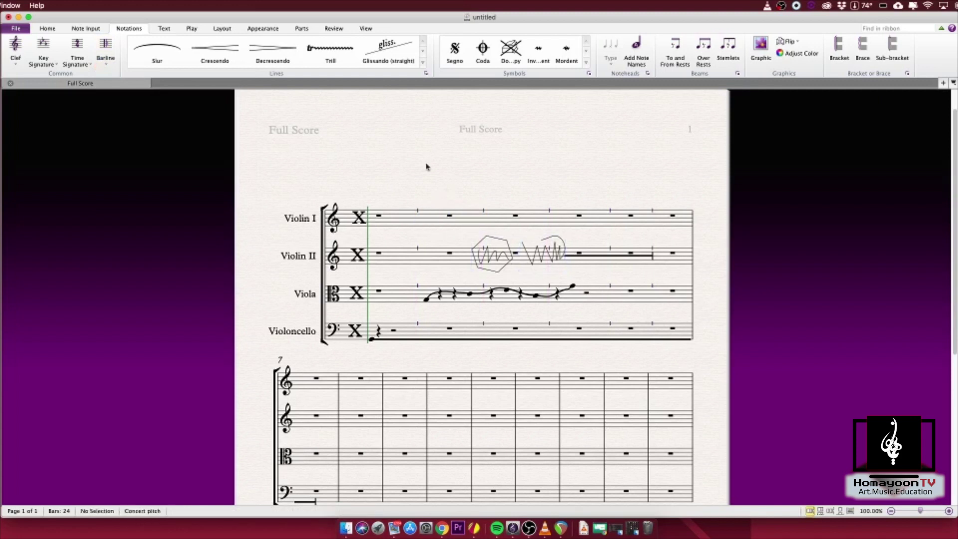
Add a Bracket above line over the Violin I staff and adjust it to span bar 1.
{"action": "left_click", "coordinate": [423, 62]}
{"action": "scroll", "coordinate": [404, 259], "scroll_direction": "down", "scroll_amount": 5}
{"action": "scroll", "coordinate": [404, 259], "scroll_direction": "down", "scroll_amount": 10}
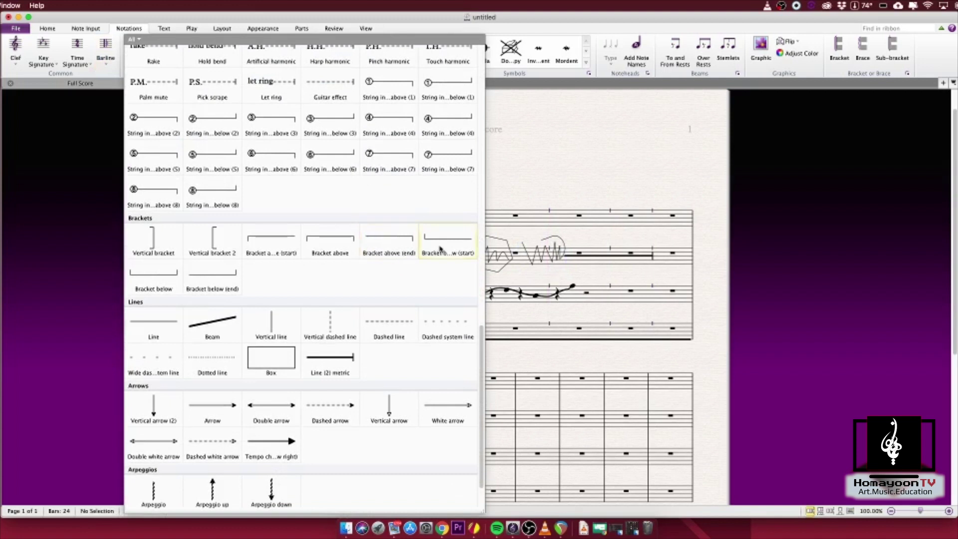
{"action": "left_click", "coordinate": [331, 247]}
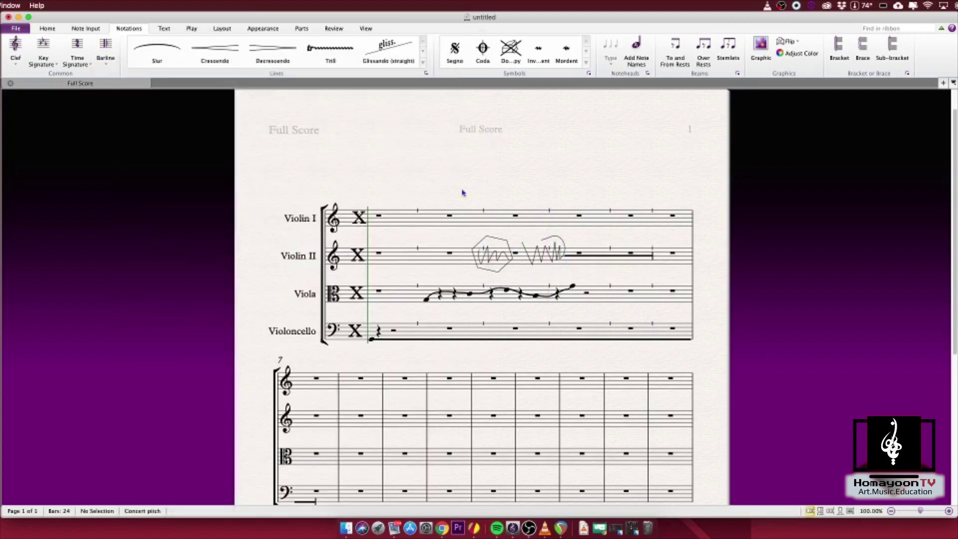
{"action": "left_click", "coordinate": [428, 204]}
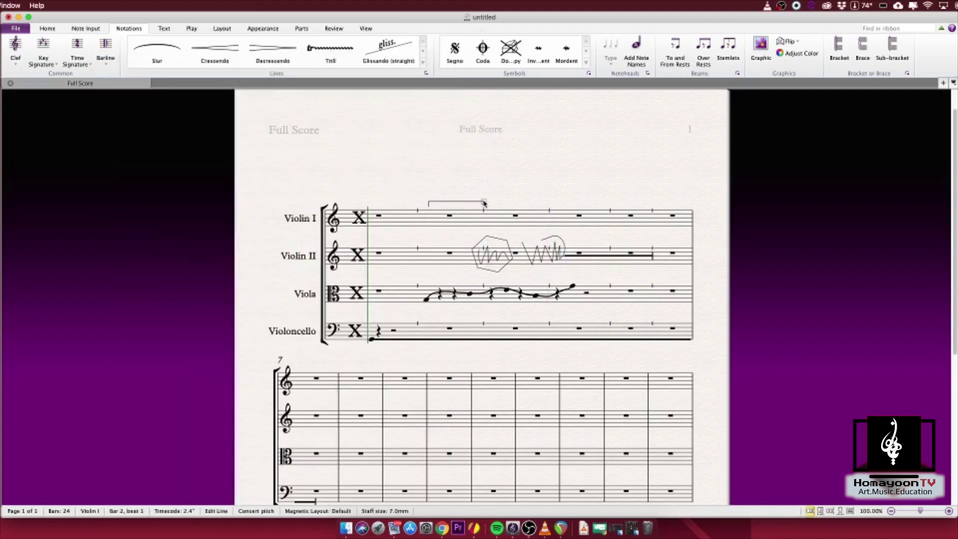
{"action": "left_click_drag", "start_coordinate": [455, 203], "coordinate": [482, 206]}
{"action": "left_click", "coordinate": [470, 193]}
{"action": "left_click", "coordinate": [422, 204]}
{"action": "left_click_drag", "start_coordinate": [422, 203], "coordinate": [391, 206]}
{"action": "left_click", "coordinate": [432, 186]}
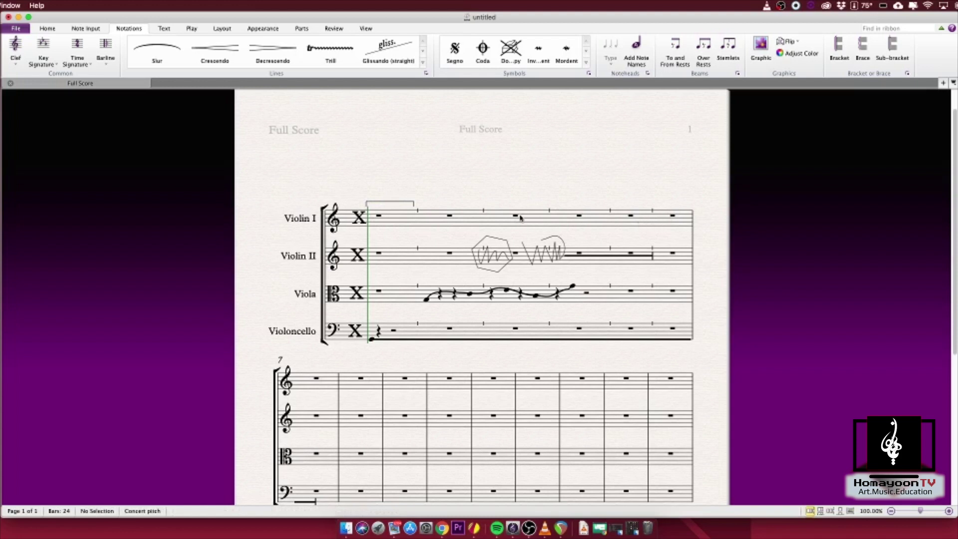
Try the Make Into System command with only the barline at the end of bar 5 selected.
{"action": "left_click", "coordinate": [634, 223]}
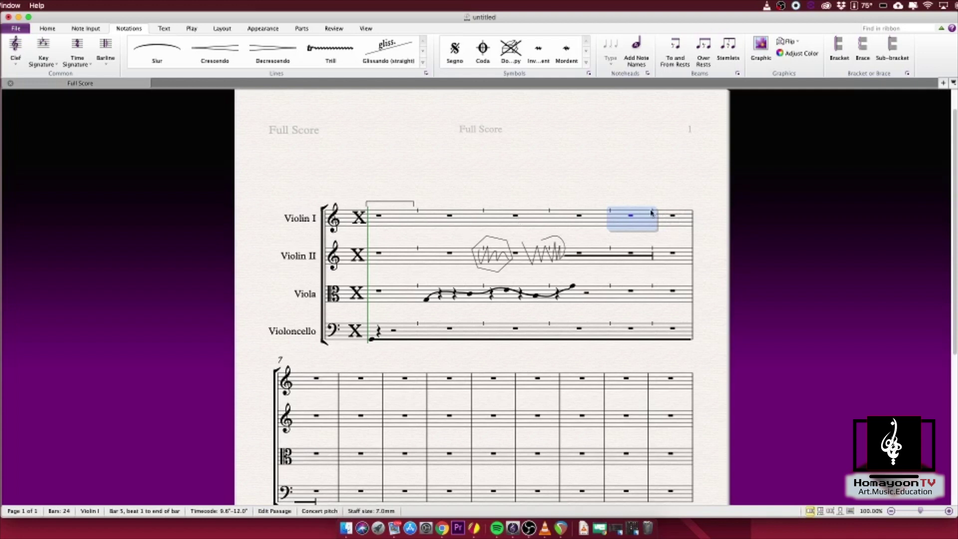
{"action": "key", "text": "Right"}
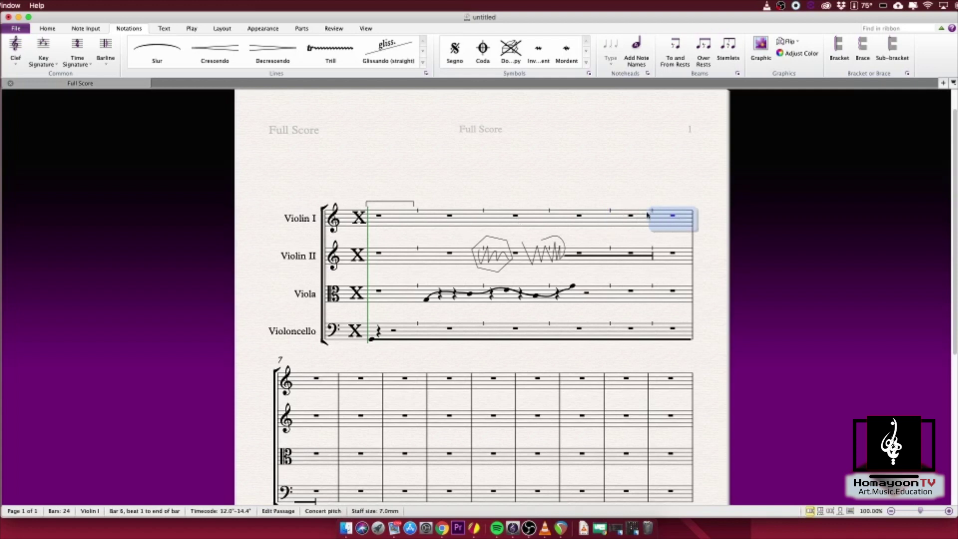
{"action": "left_click", "coordinate": [653, 211]}
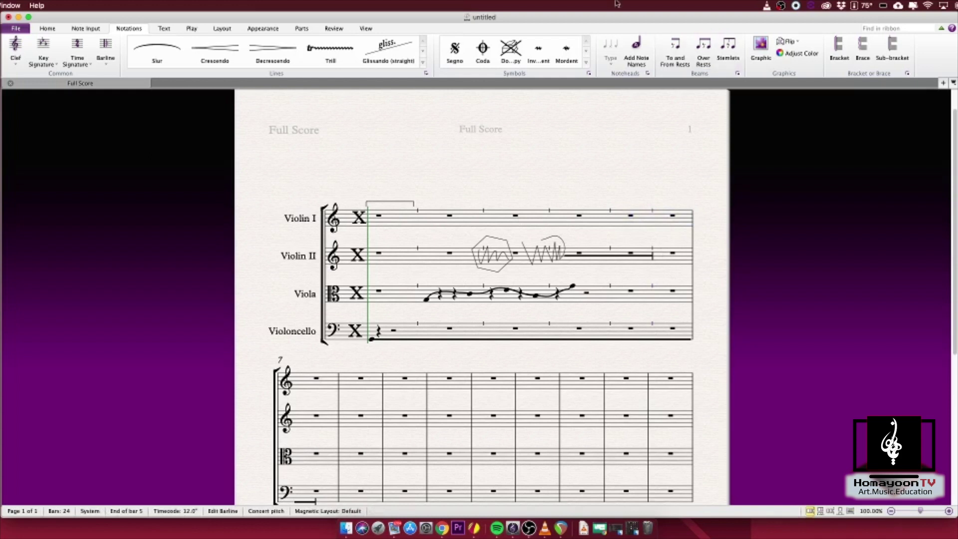
{"action": "left_click", "coordinate": [261, 29]}
{"action": "left_click", "coordinate": [300, 28]}
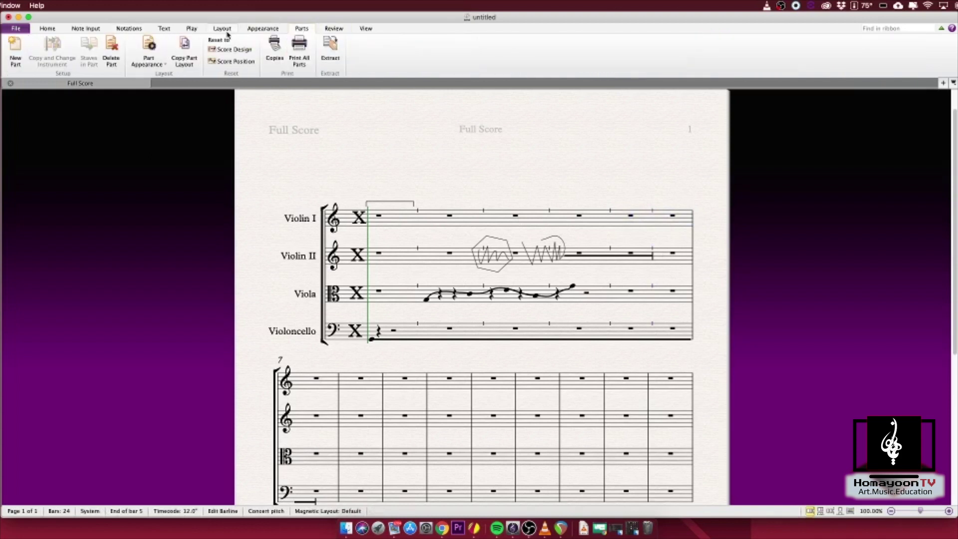
{"action": "left_click", "coordinate": [209, 29]}
{"action": "left_click", "coordinate": [191, 29]}
{"action": "left_click", "coordinate": [219, 29]}
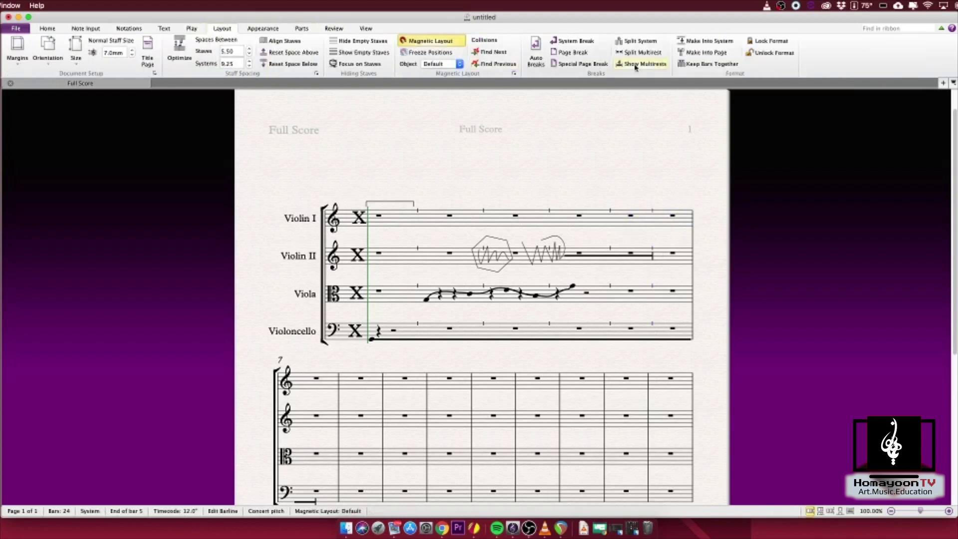
{"action": "left_click", "coordinate": [710, 43]}
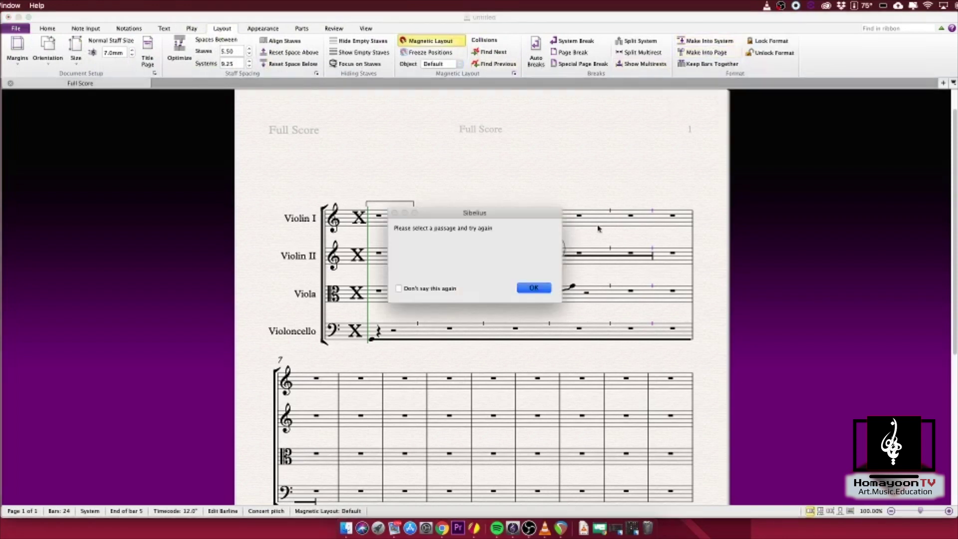
{"action": "key", "text": "Return"}
Make bars 1 to 5 into a single system using a passage selection on the Violin I staff.
{"action": "left_click", "coordinate": [634, 219]}
{"action": "left_click", "coordinate": [432, 221], "text": "shift"}
{"action": "left_click", "coordinate": [398, 225], "text": "shift"}
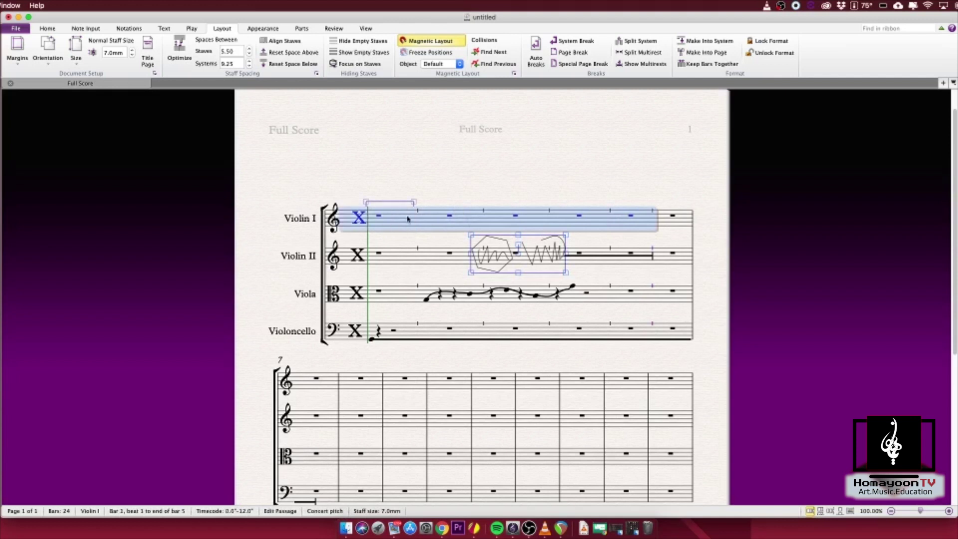
{"action": "left_click", "coordinate": [722, 42]}
{"action": "left_click", "coordinate": [638, 140]}
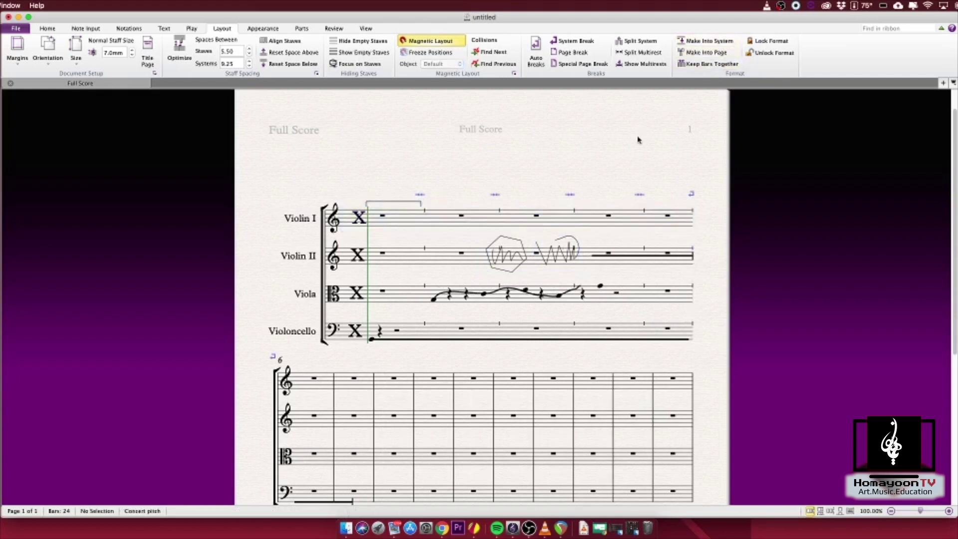
Move the bracket above the Violin I staff so that it spans bar 2.
{"action": "left_click_drag", "start_coordinate": [403, 202], "coordinate": [454, 198]}
{"action": "left_click", "coordinate": [362, 205]}
{"action": "left_click", "coordinate": [398, 221]}
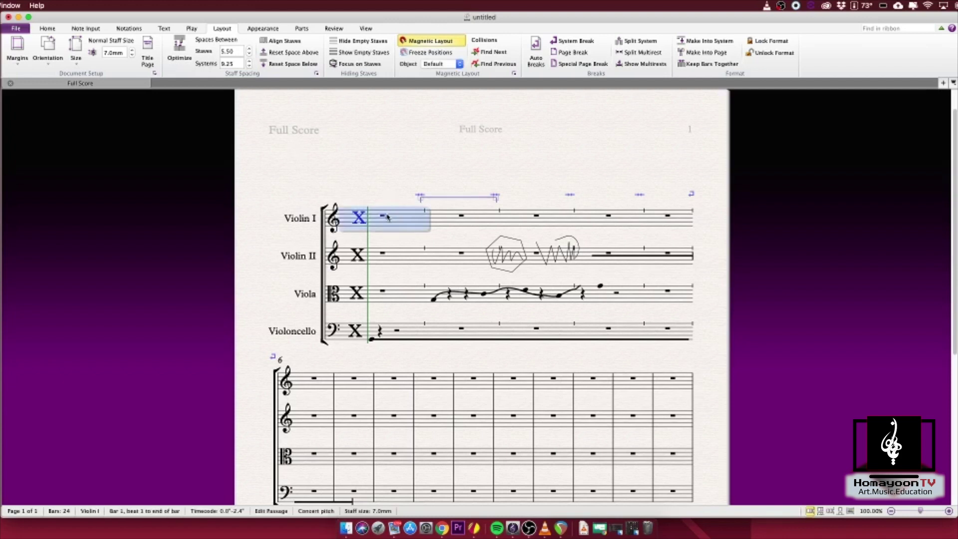
Try to hide the bar rest in bar 2 of the Violin II staff.
{"action": "left_click", "coordinate": [461, 253]}
{"action": "right_click", "coordinate": [463, 253]}
{"action": "key", "text": "Escape"}
{"action": "key", "text": "super+shift+h"}
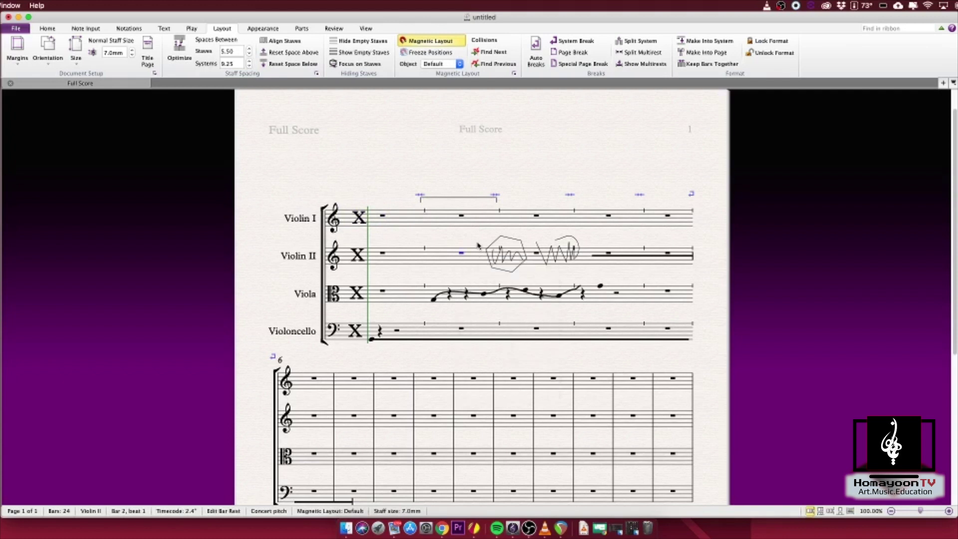
{"action": "left_click", "coordinate": [419, 226]}
{"action": "left_click", "coordinate": [664, 333], "text": "shift"}
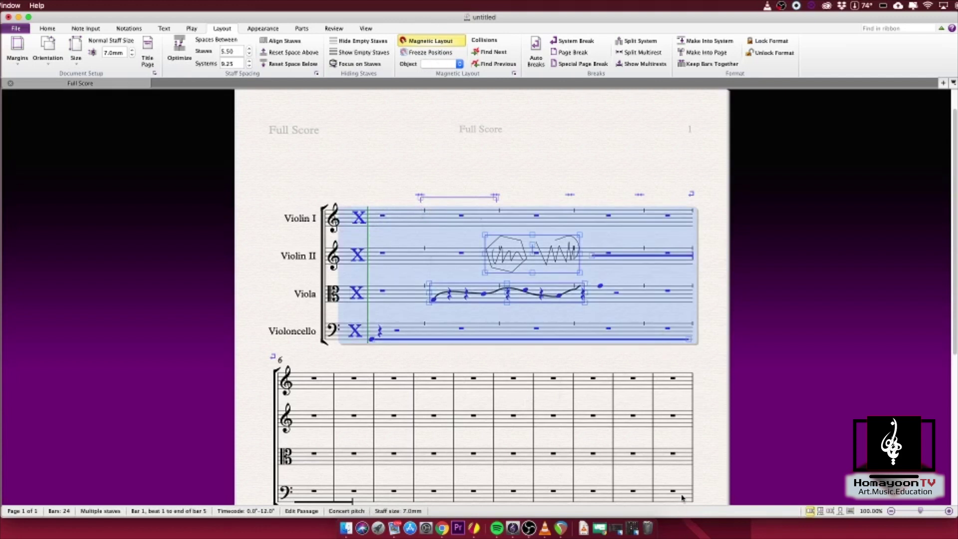
{"action": "key", "text": "Escape"}
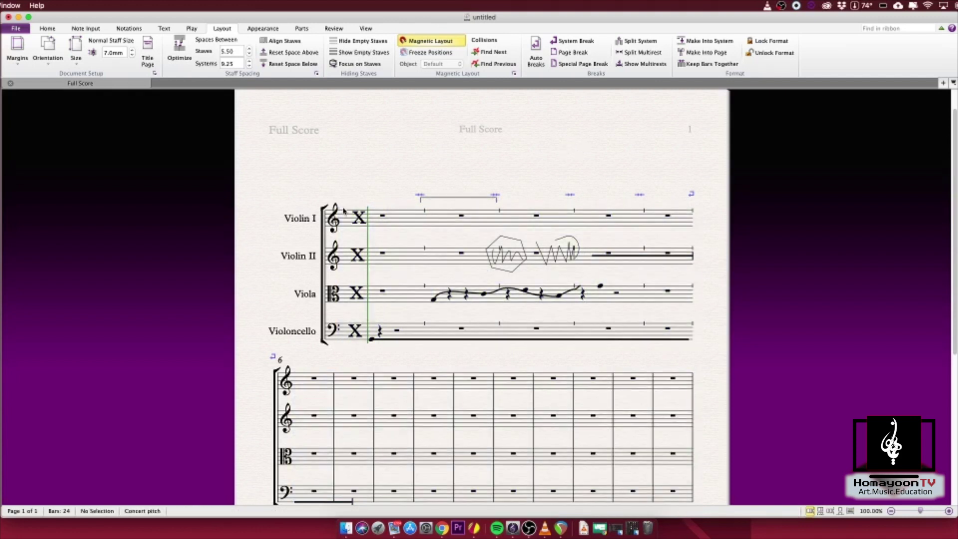
Select bars 1 to 5 on all four staves and filter the selection to Rests.
{"action": "left_click", "coordinate": [371, 220]}
{"action": "left_click", "coordinate": [649, 327], "text": "shift"}
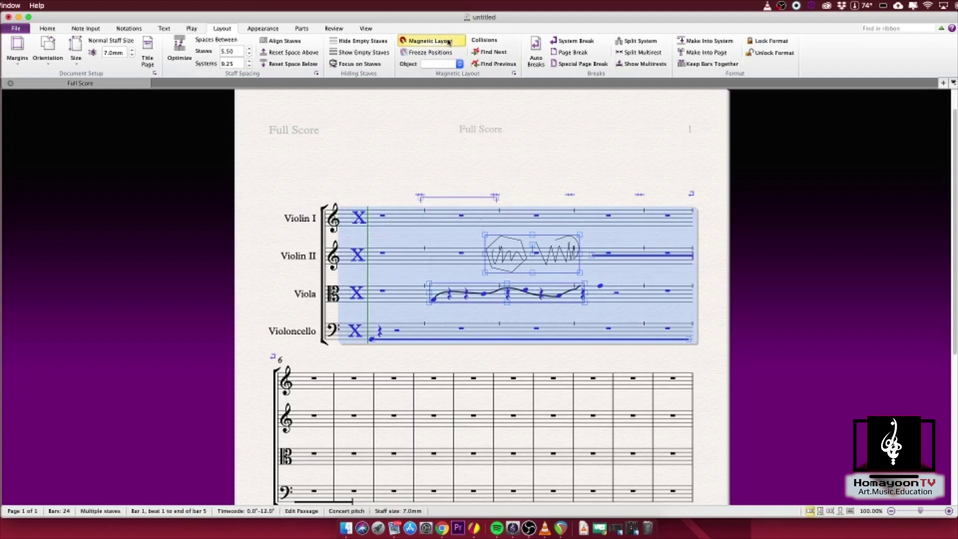
{"action": "left_click", "coordinate": [860, 26]}
{"action": "type", "text": "filter"}
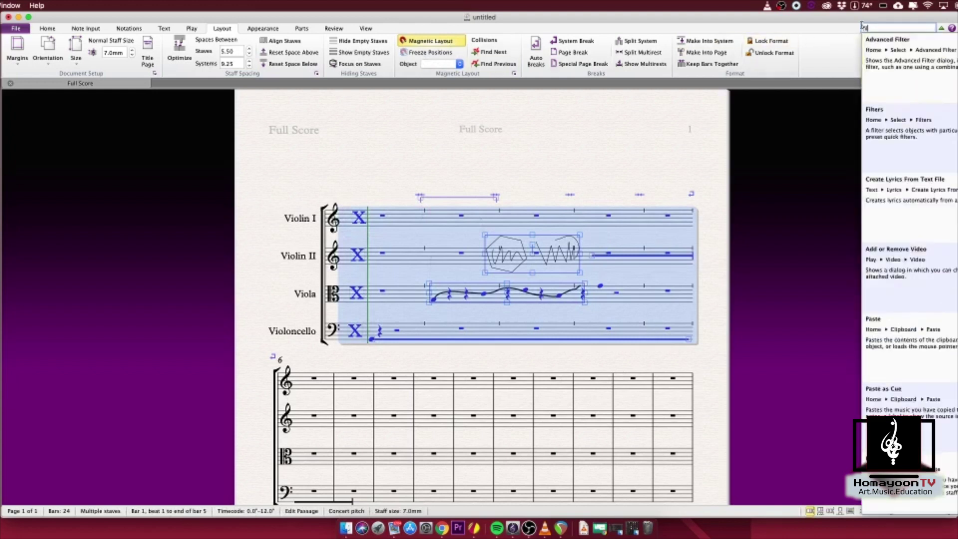
{"action": "left_click", "coordinate": [901, 94]}
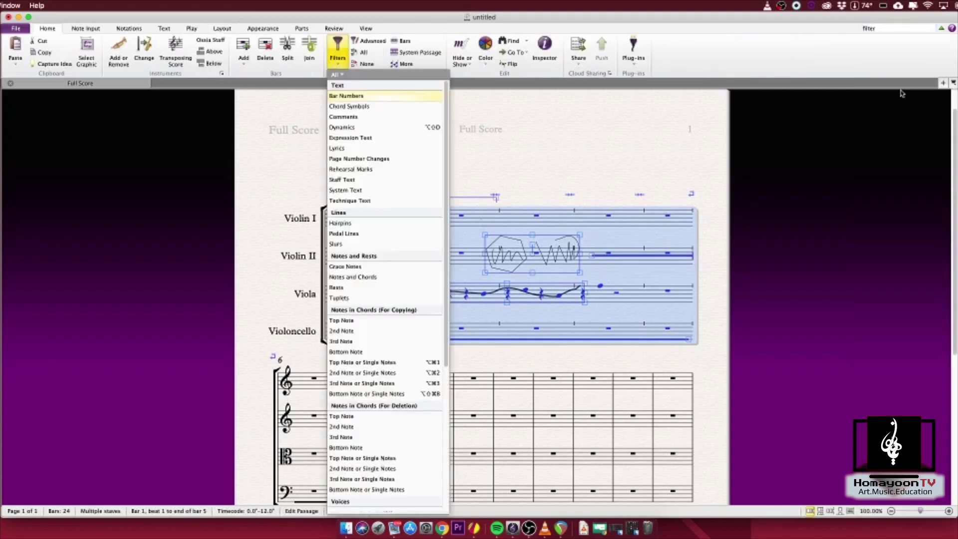
{"action": "left_click", "coordinate": [388, 290]}
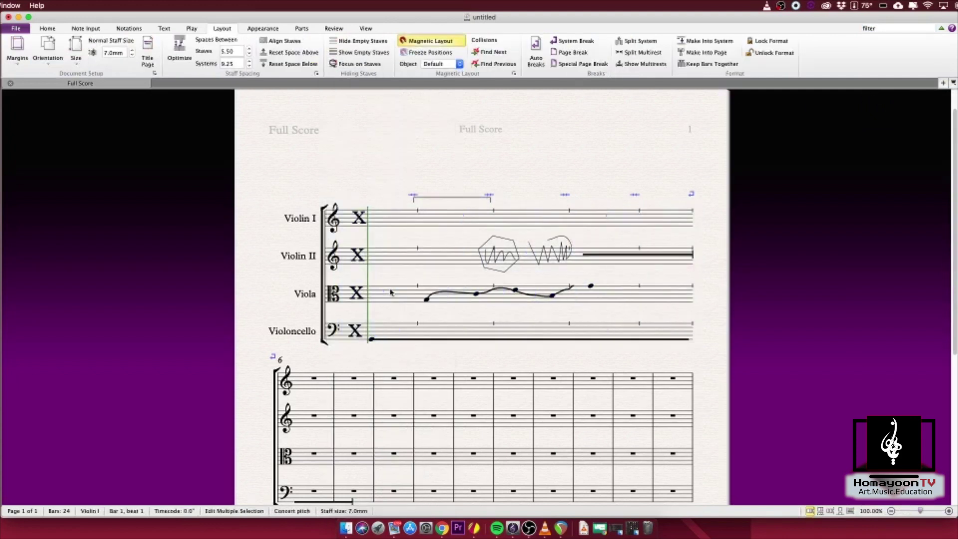
Toggle the filtered rests in bars 1 to 5 between shown and hidden, leave them hidden, and clear the selection.
{"action": "key", "text": "super+shift+h"}
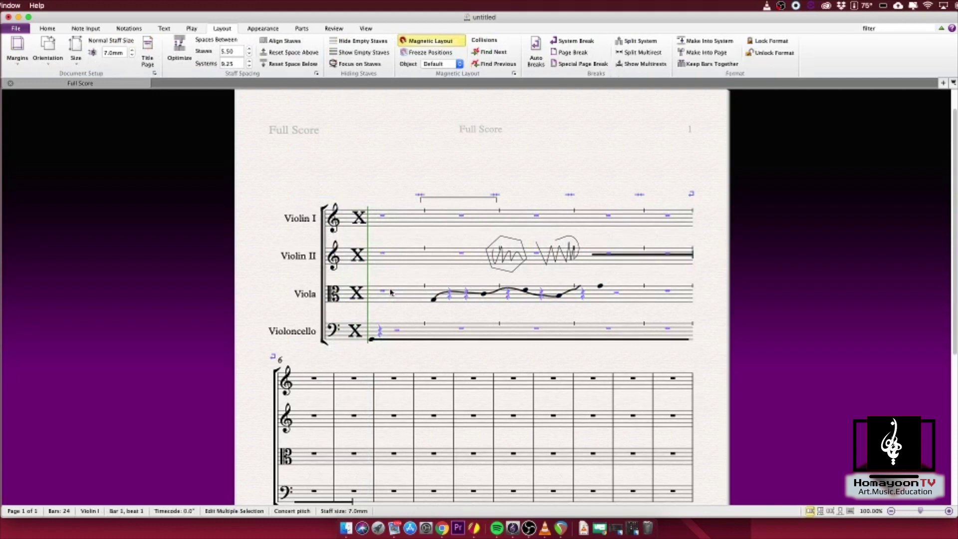
{"action": "key", "text": "super+shift+h"}
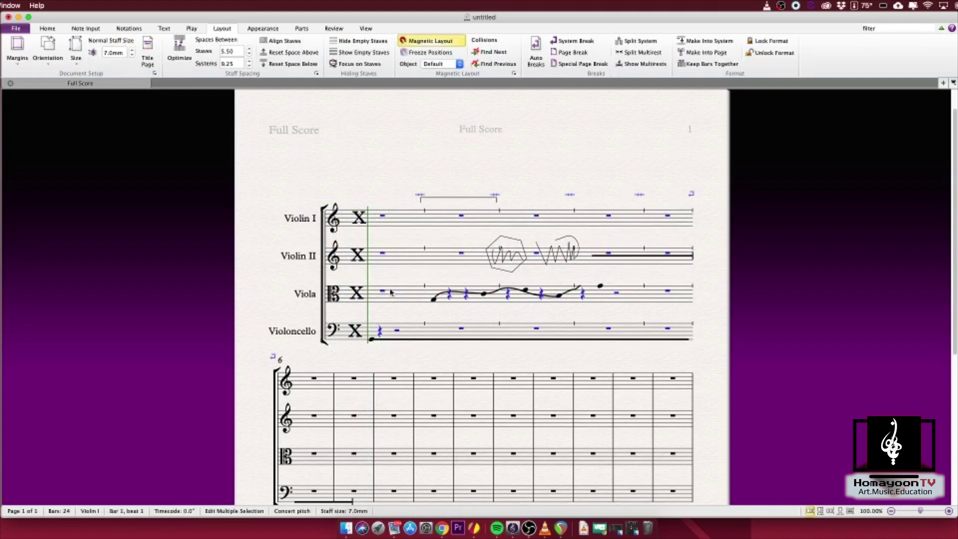
{"action": "key", "text": "super+shift+h"}
{"action": "key", "text": "Escape"}
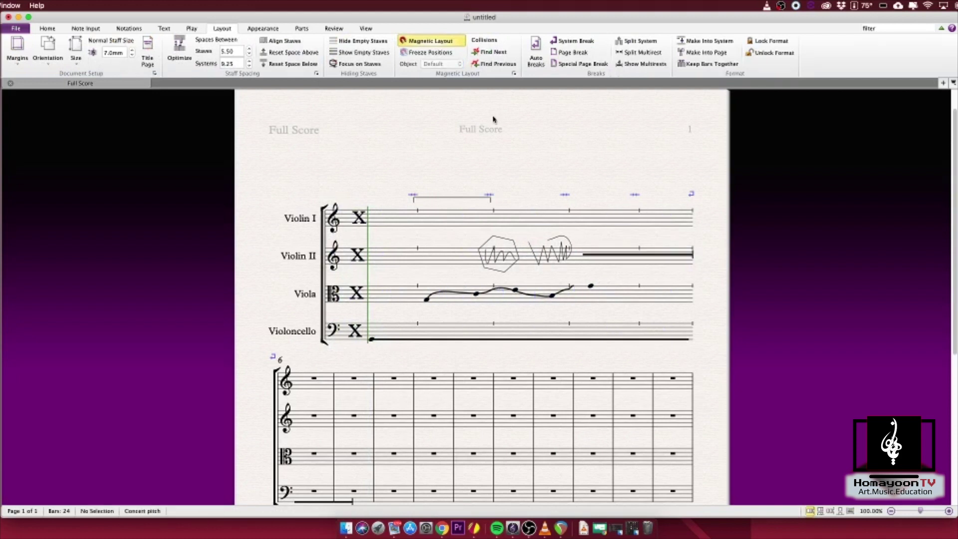
Extend the start of the Violin II Line (2) metric back to the end of the zigzag graphic.
{"action": "left_click", "coordinate": [582, 257]}
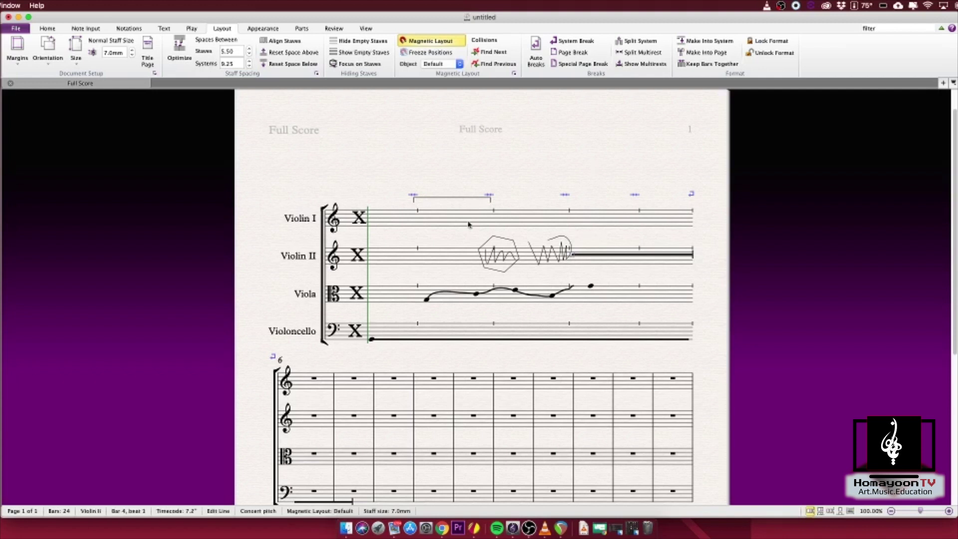